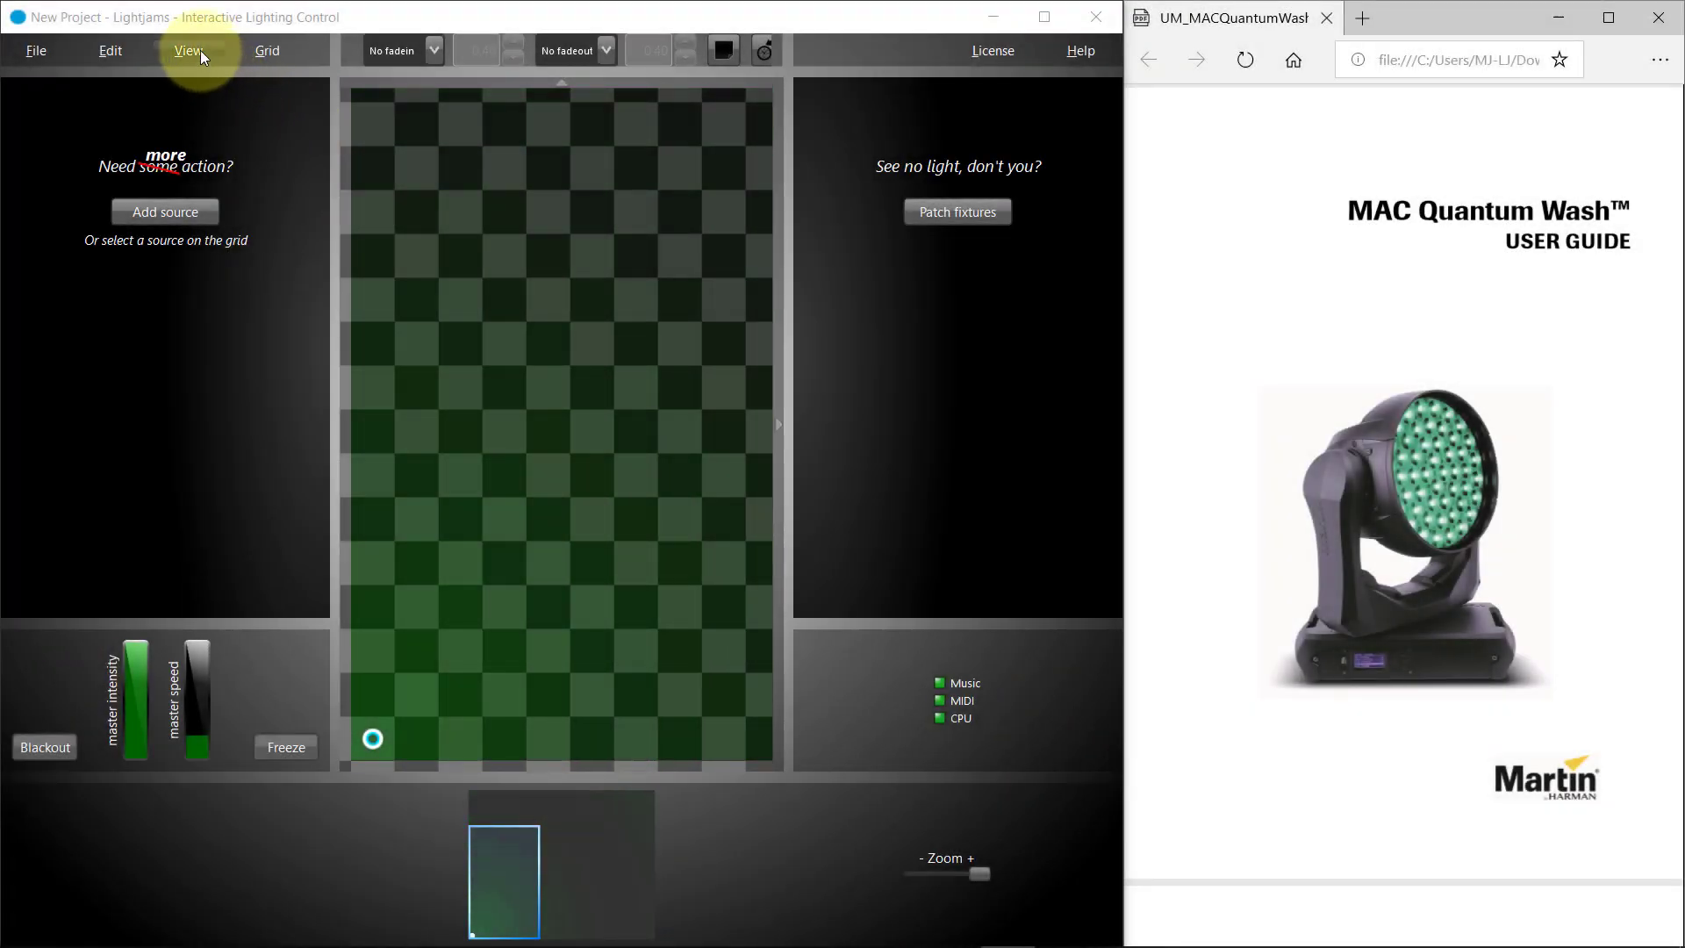
Step: Open the patch view and filter the fixture list for "martin quantum"
left_click(200, 50)
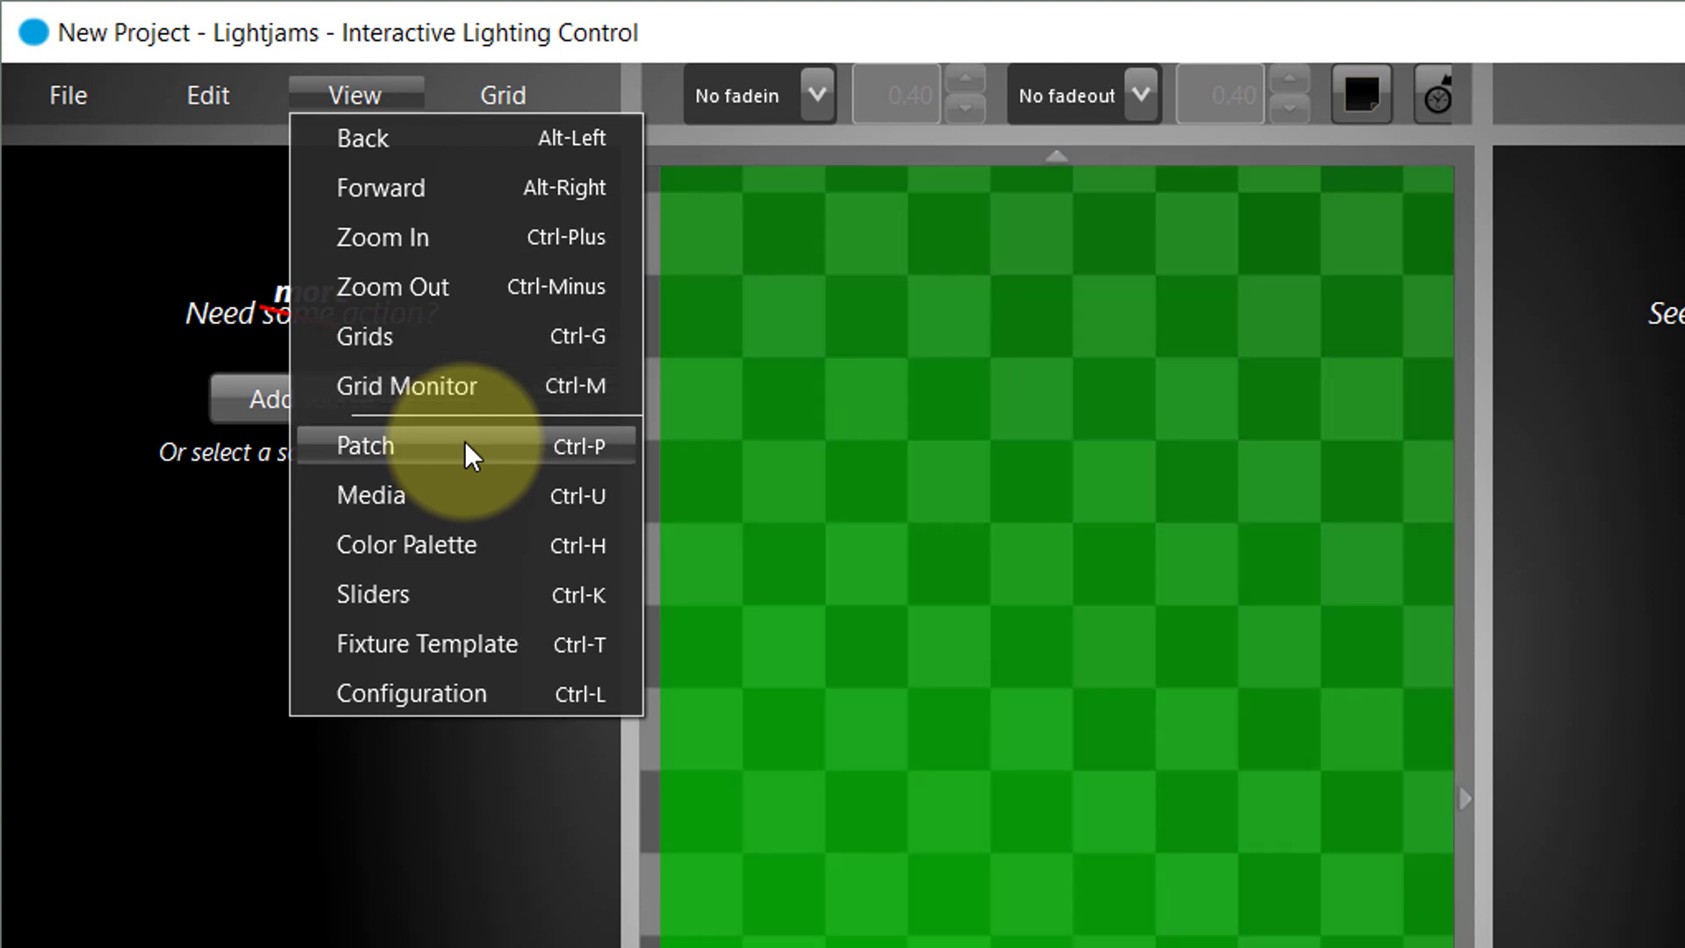
left_click(465, 441)
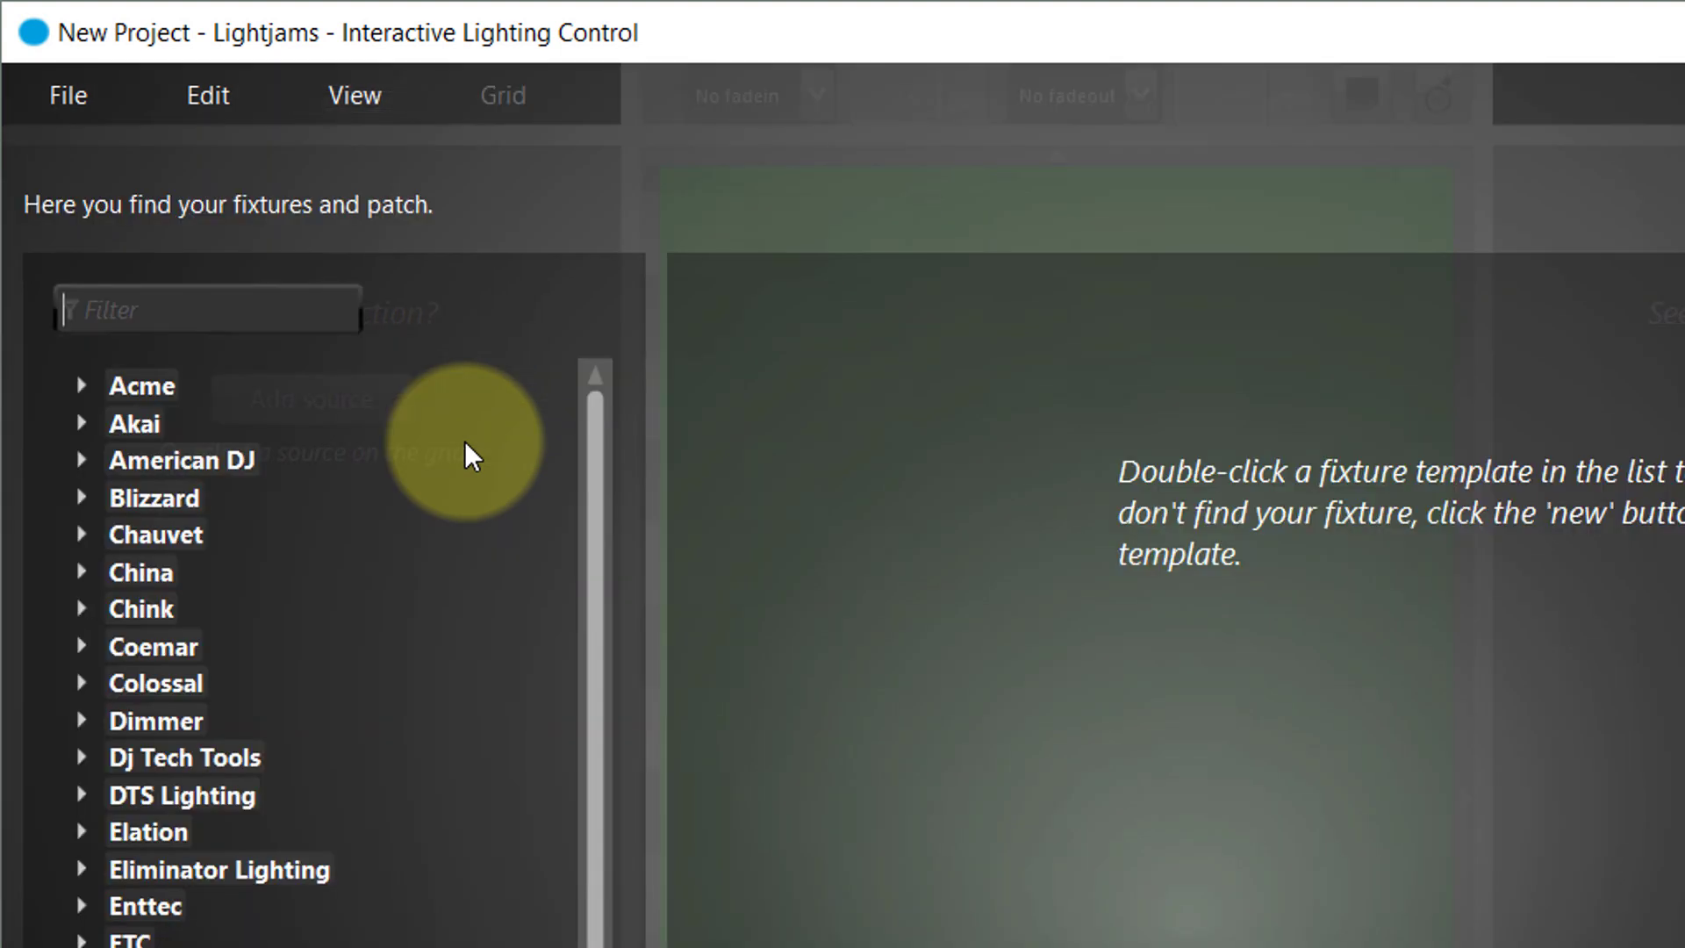
type("martin")
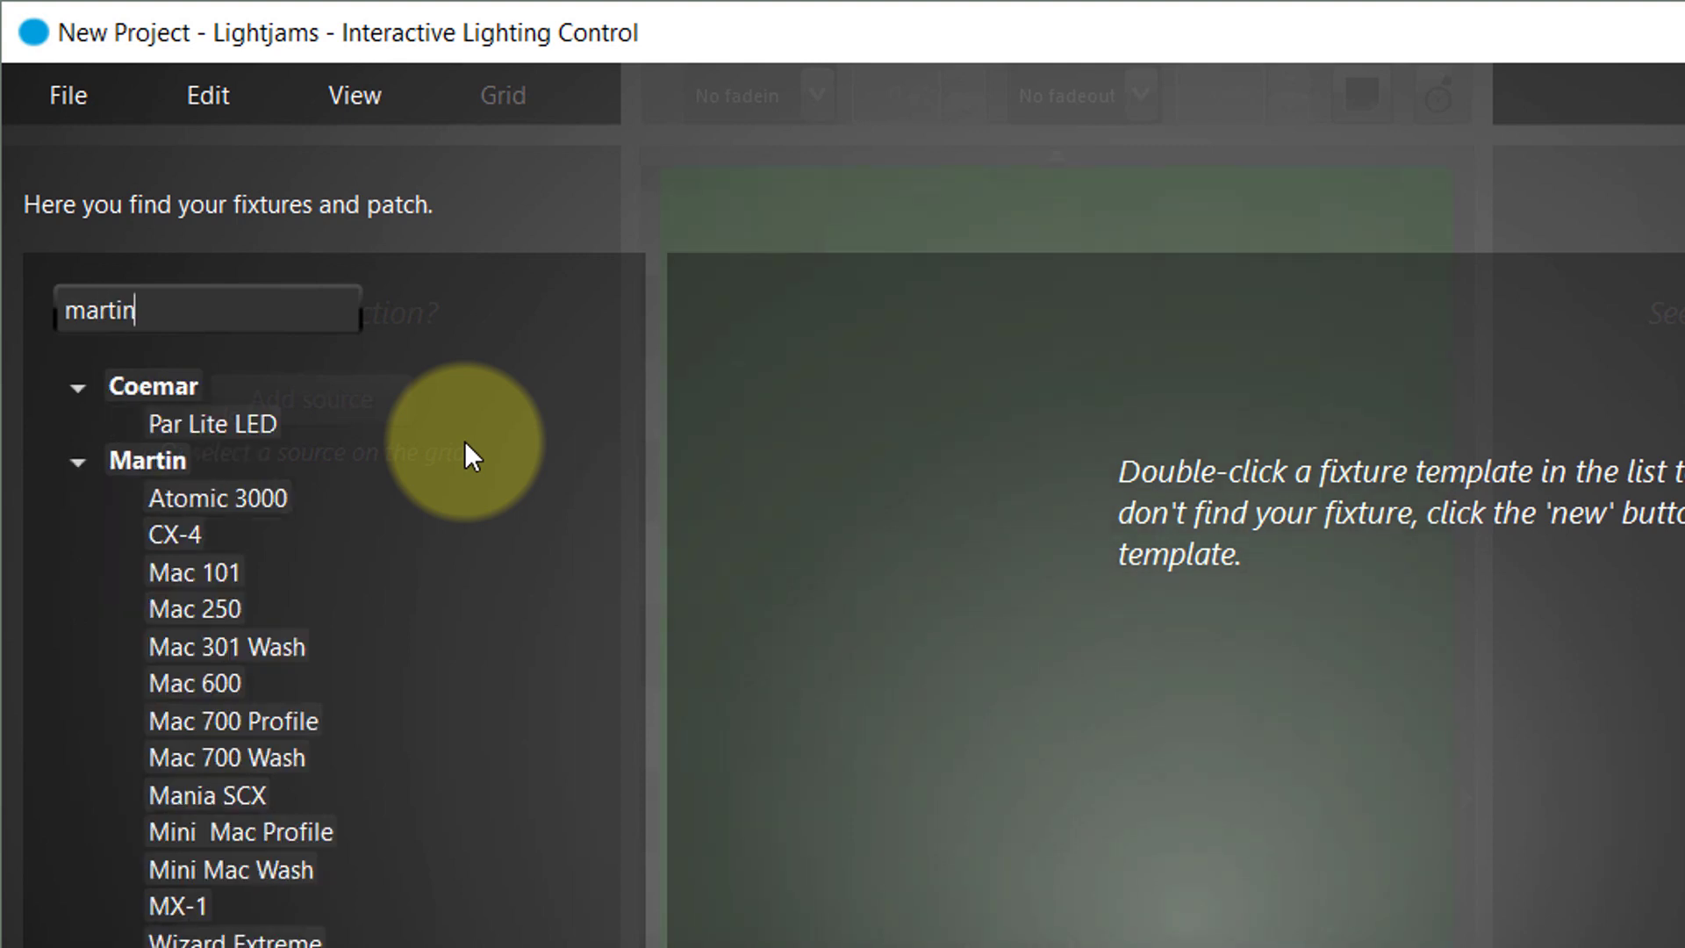
type(" quan")
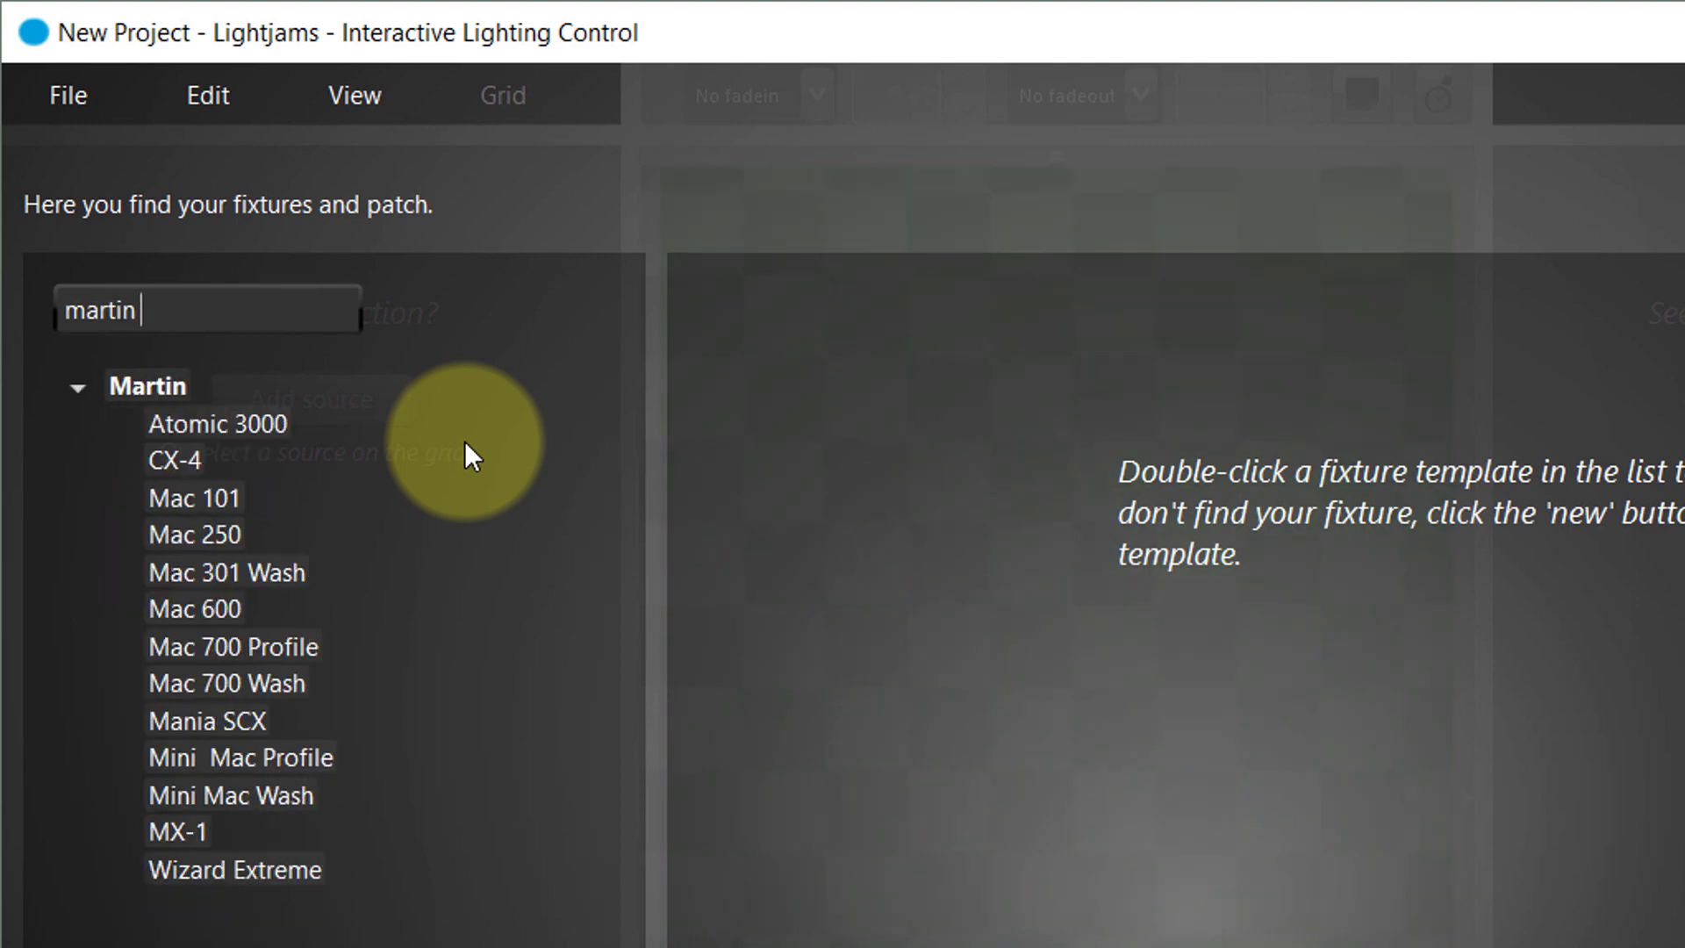
type("tum")
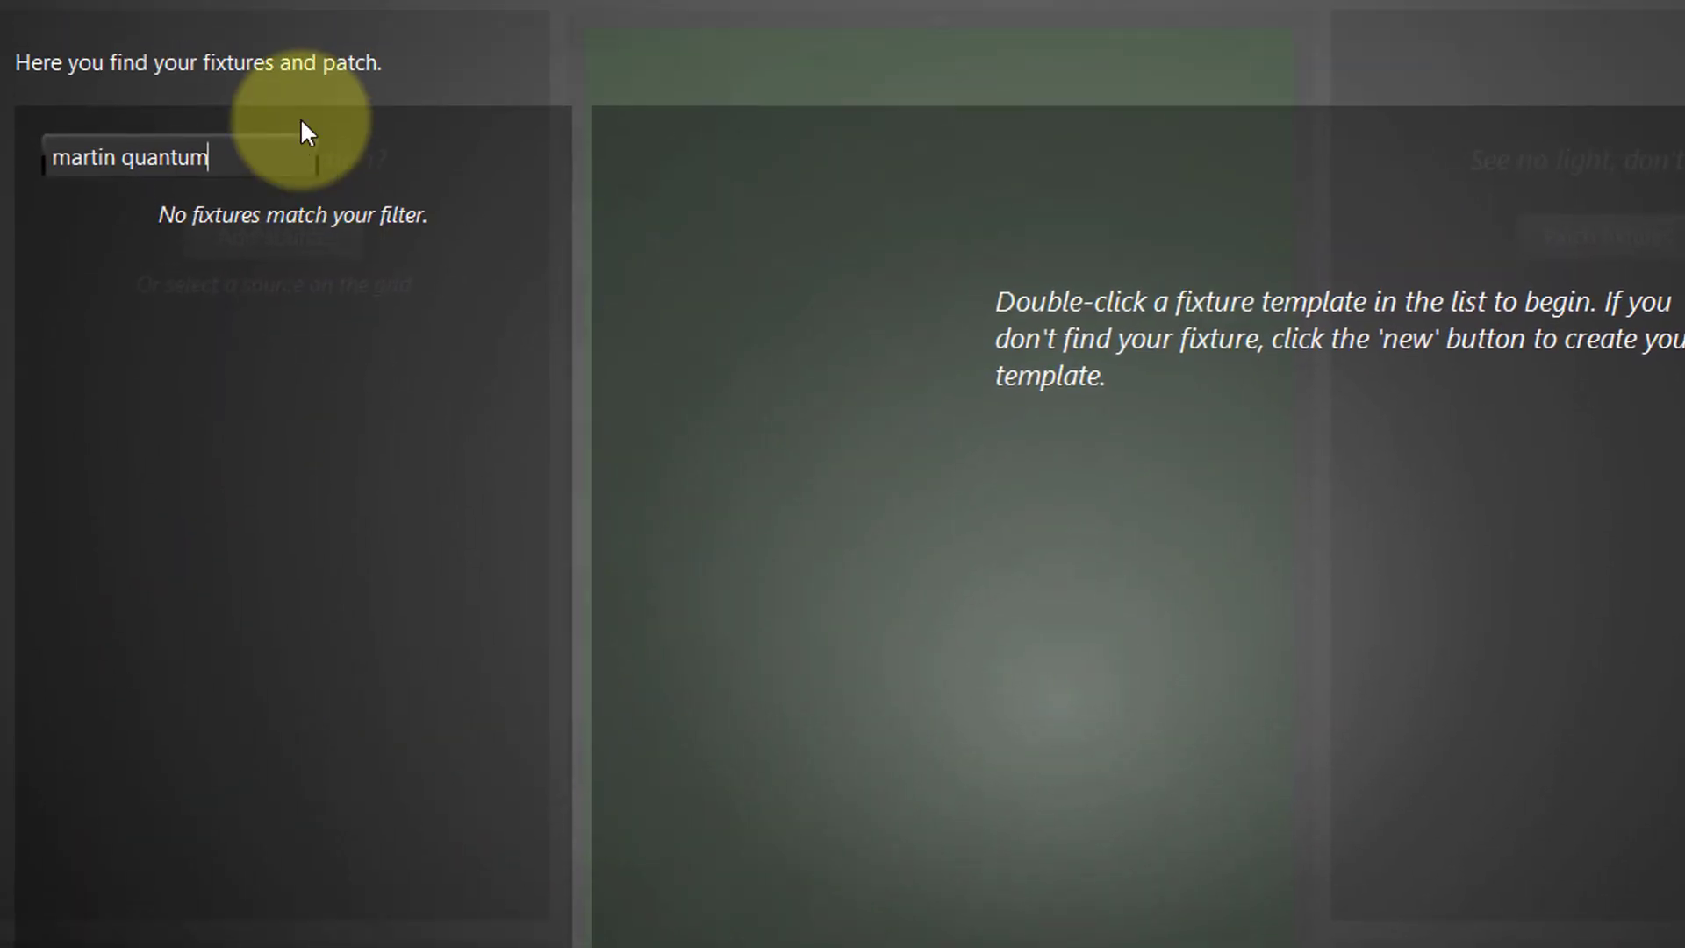
Step: Open the fixture template editor and enter manufacturer Martin and model MAC Quantum Wash
left_click(305, 87)
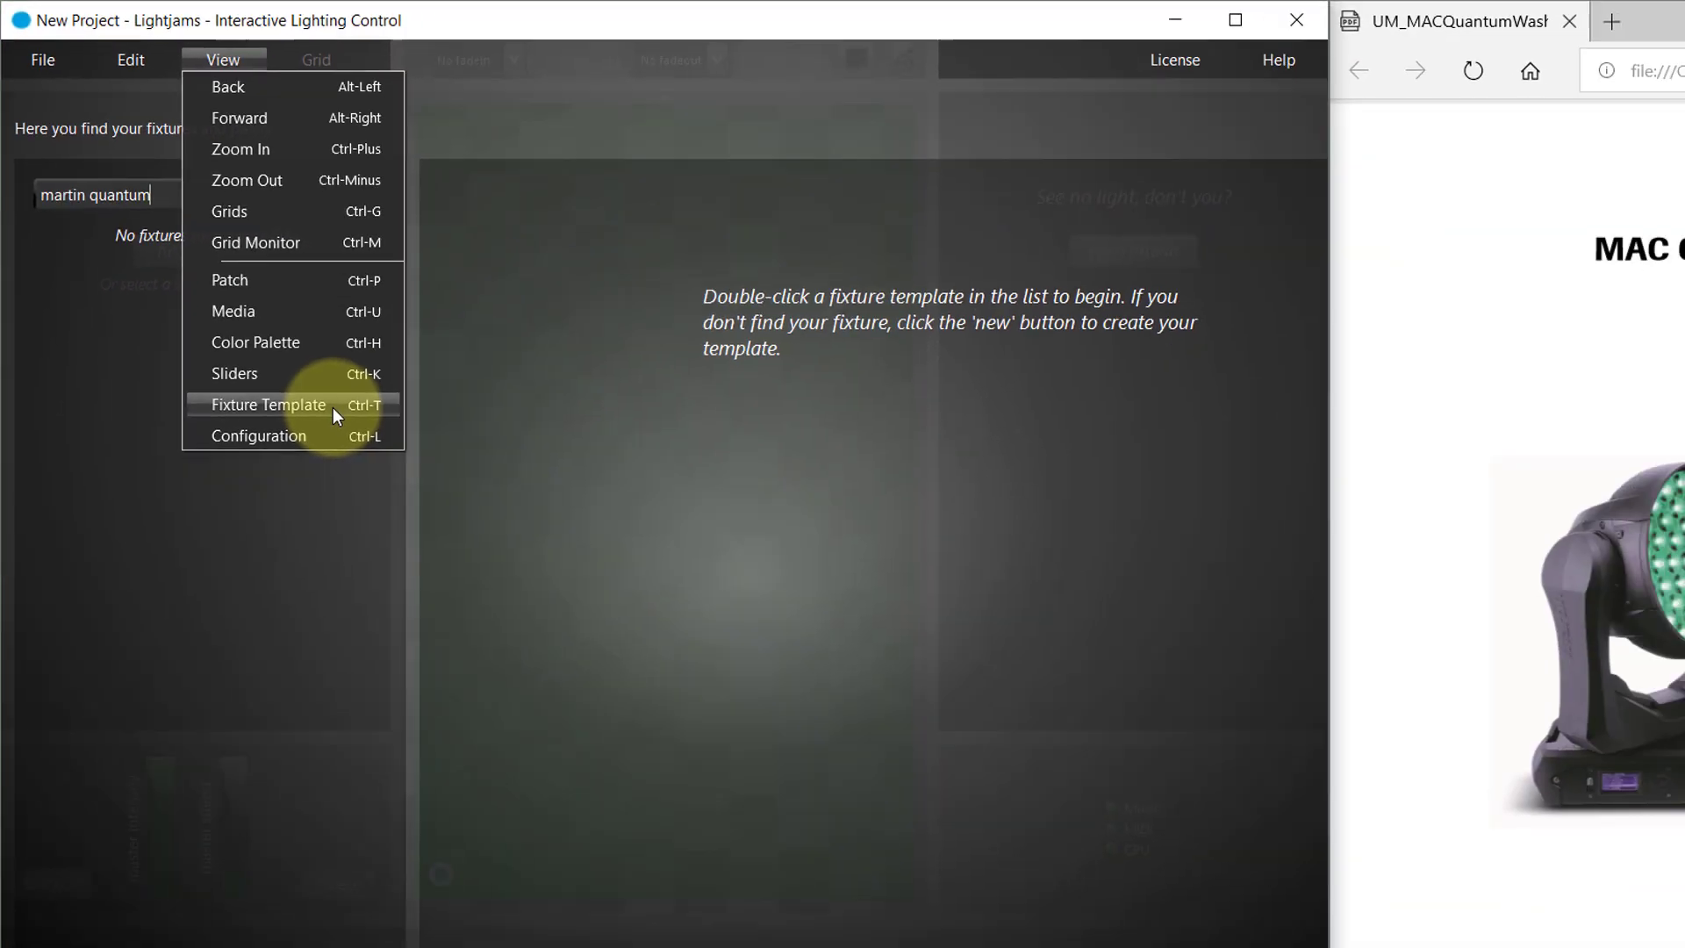
left_click(472, 577)
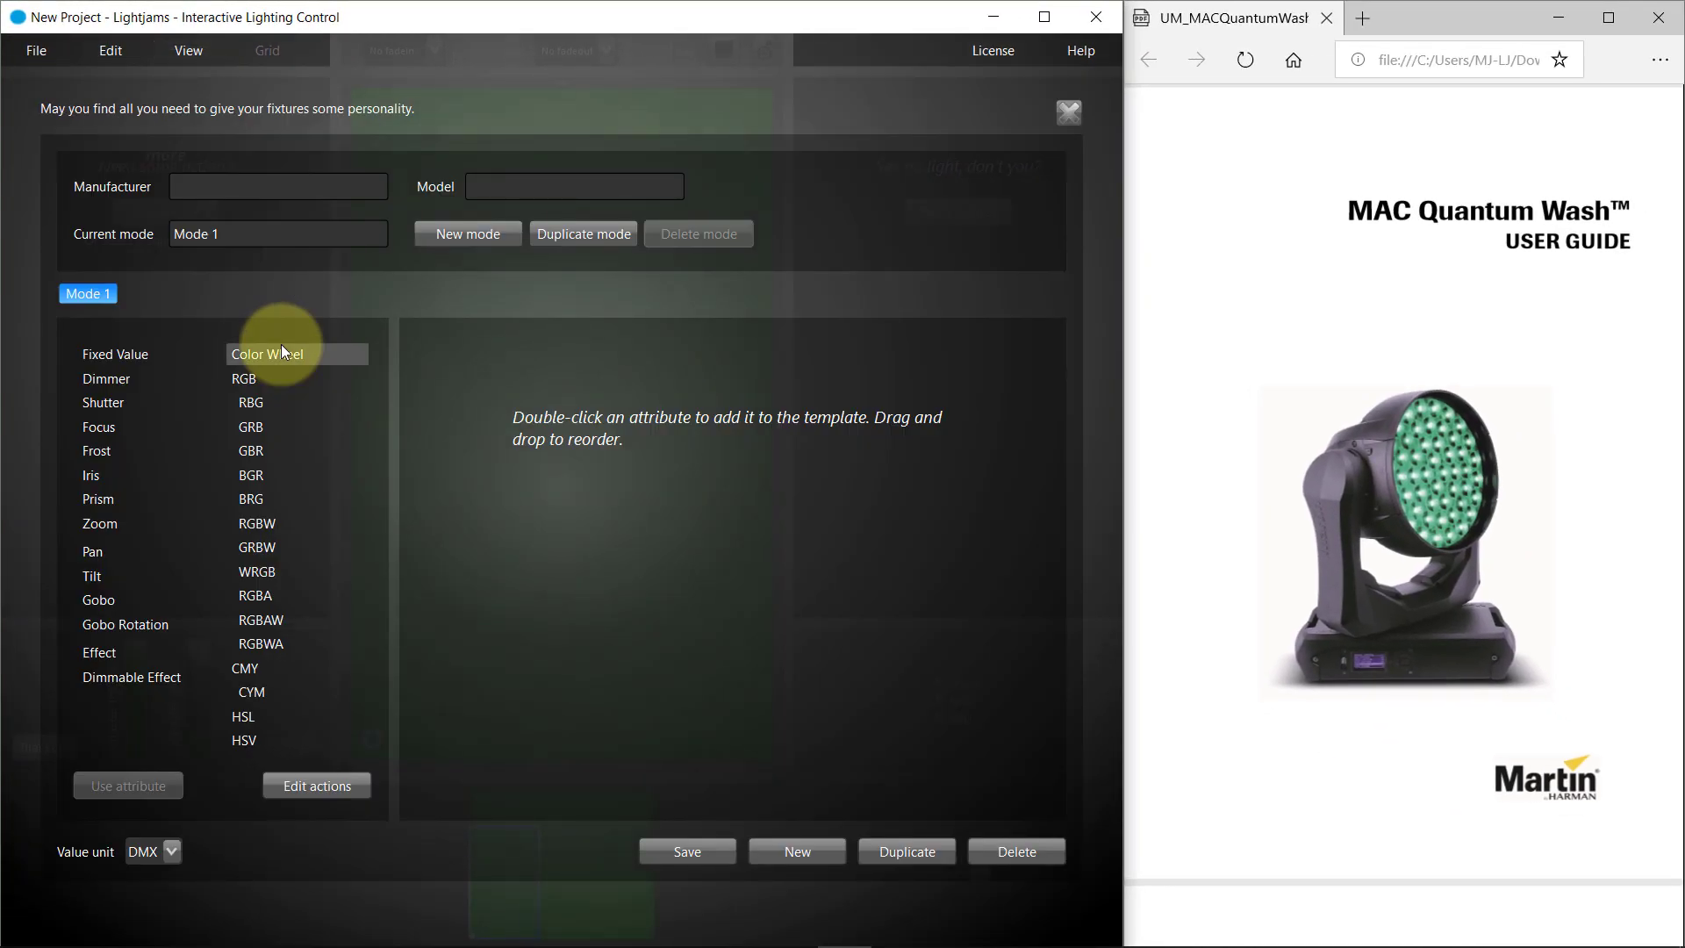
left_click(208, 190)
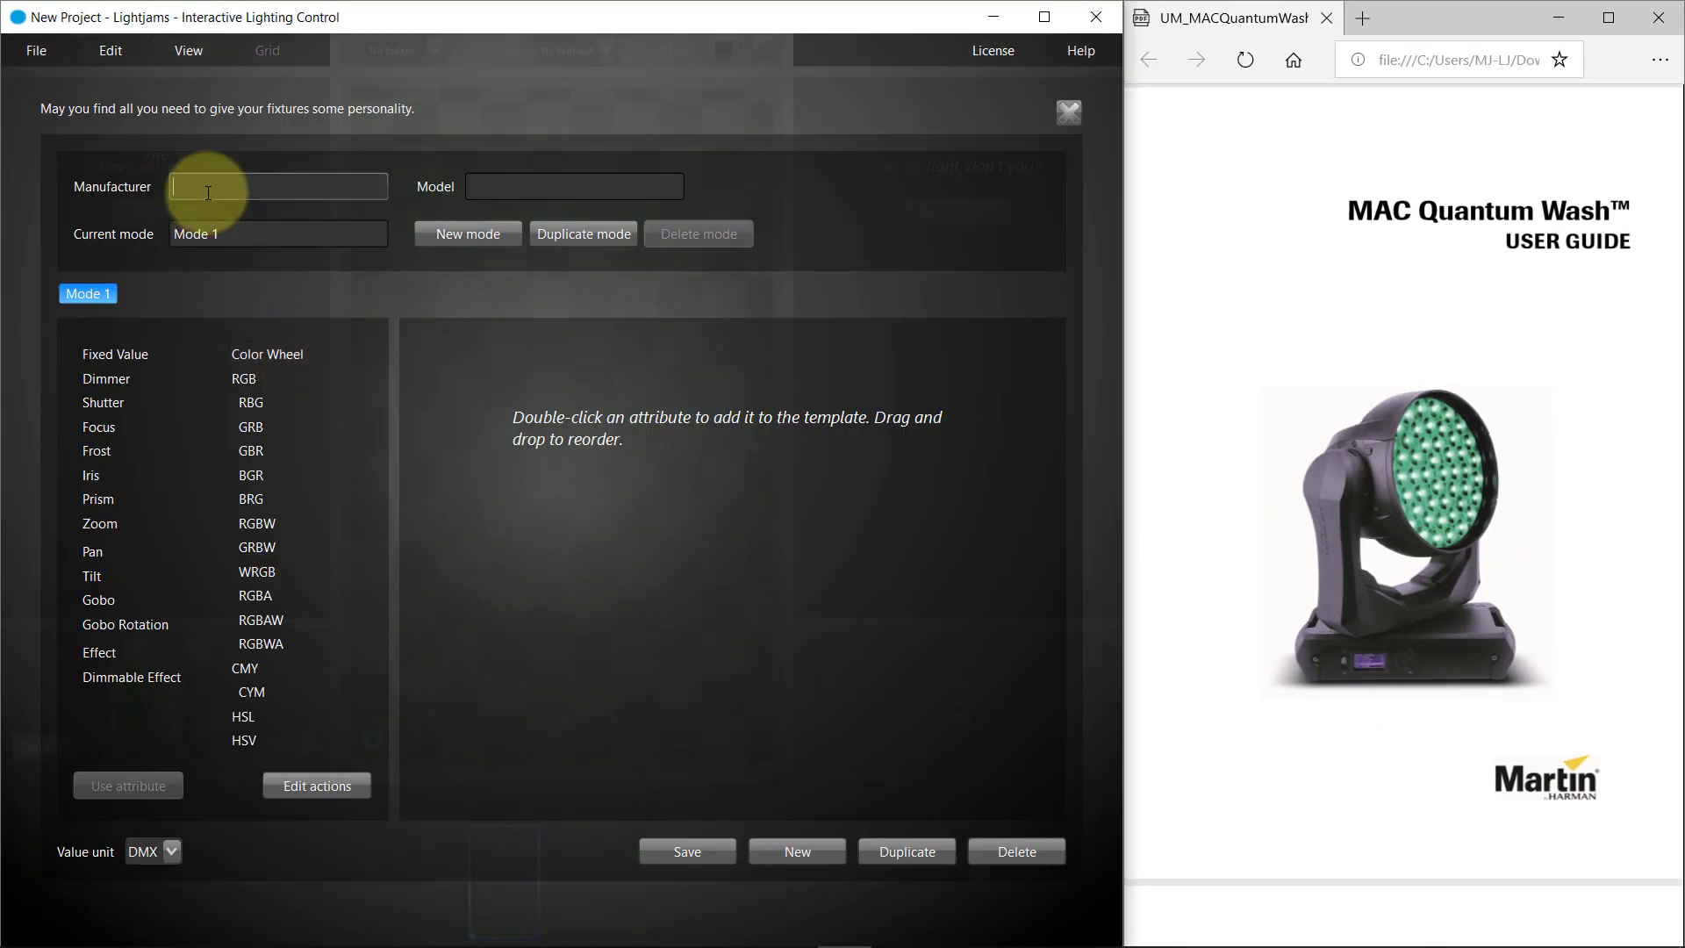
type("M")
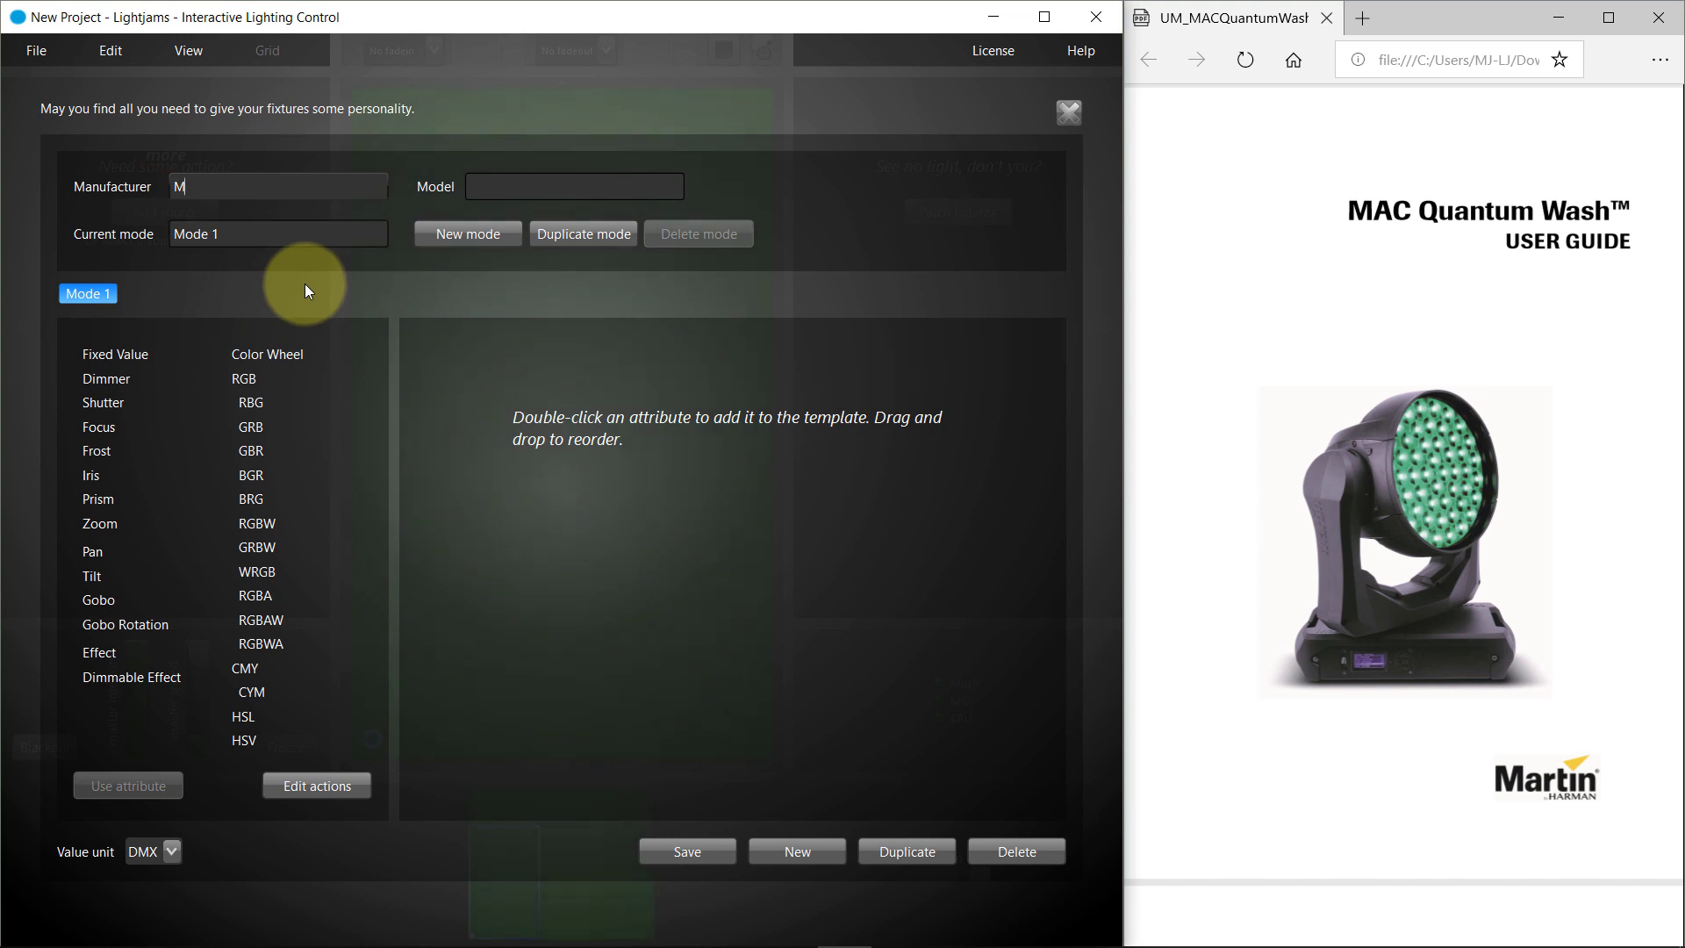
type("artin")
key("Tab")
type("MAC")
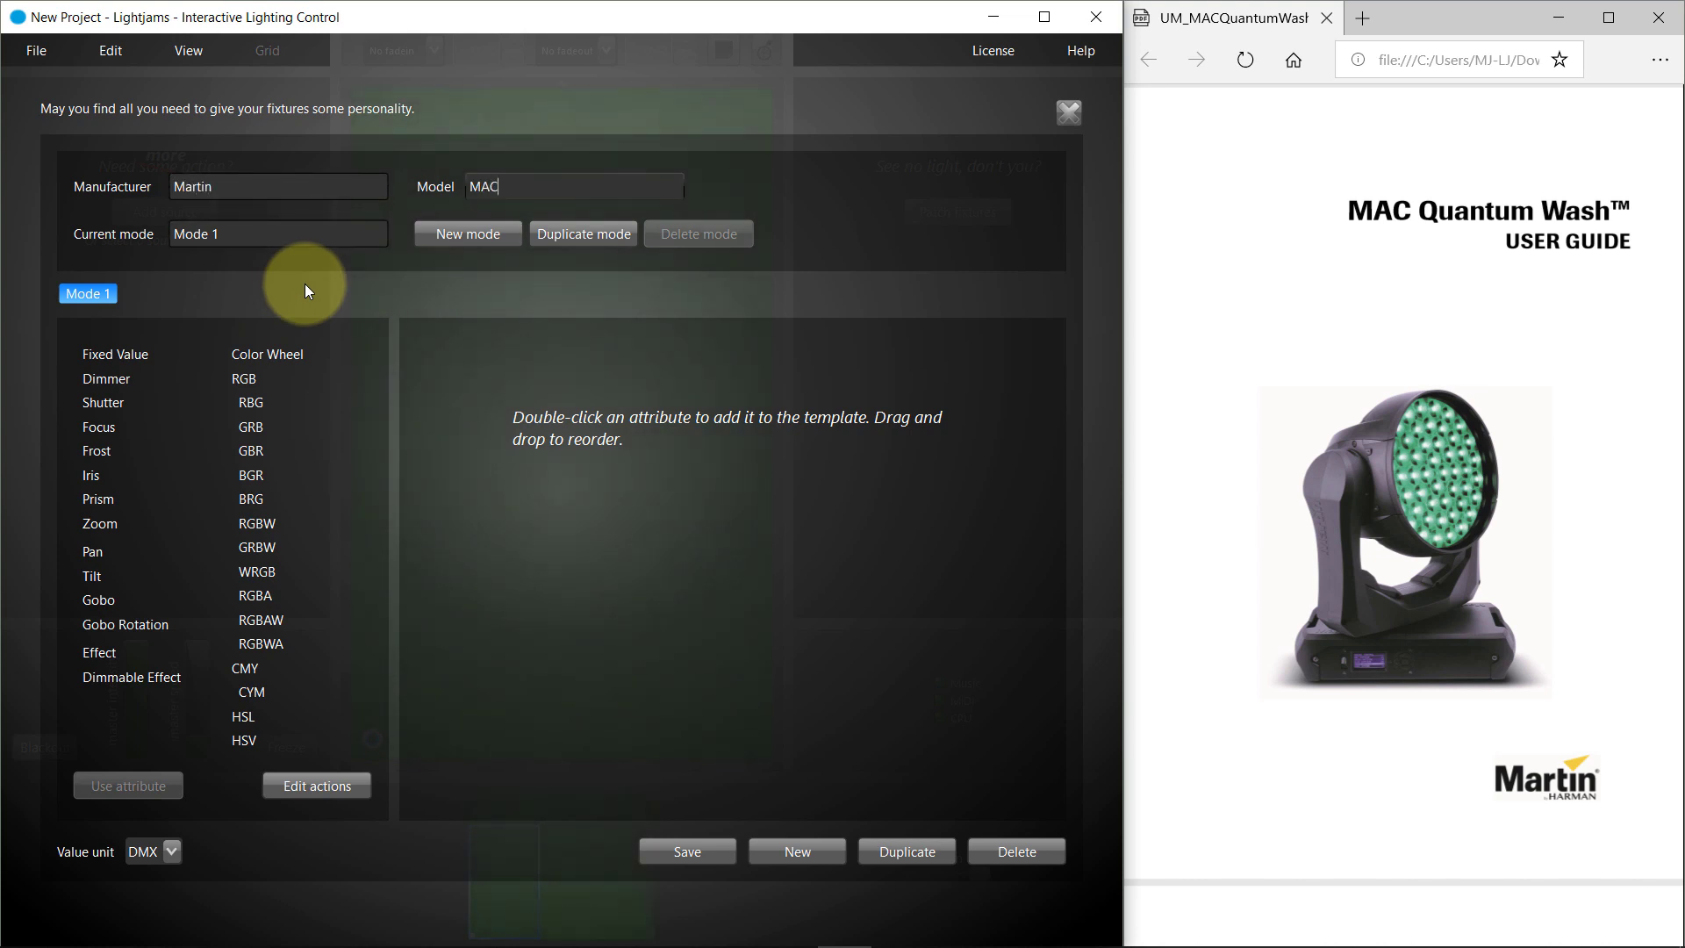
type(" Quantum Wash")
Step: Find the Basic mode DMX protocol table in the MAC Quantum Wash user guide and enlarge it to read the channel values
left_click(1343, 385)
scroll(1343, 385, "down", 20)
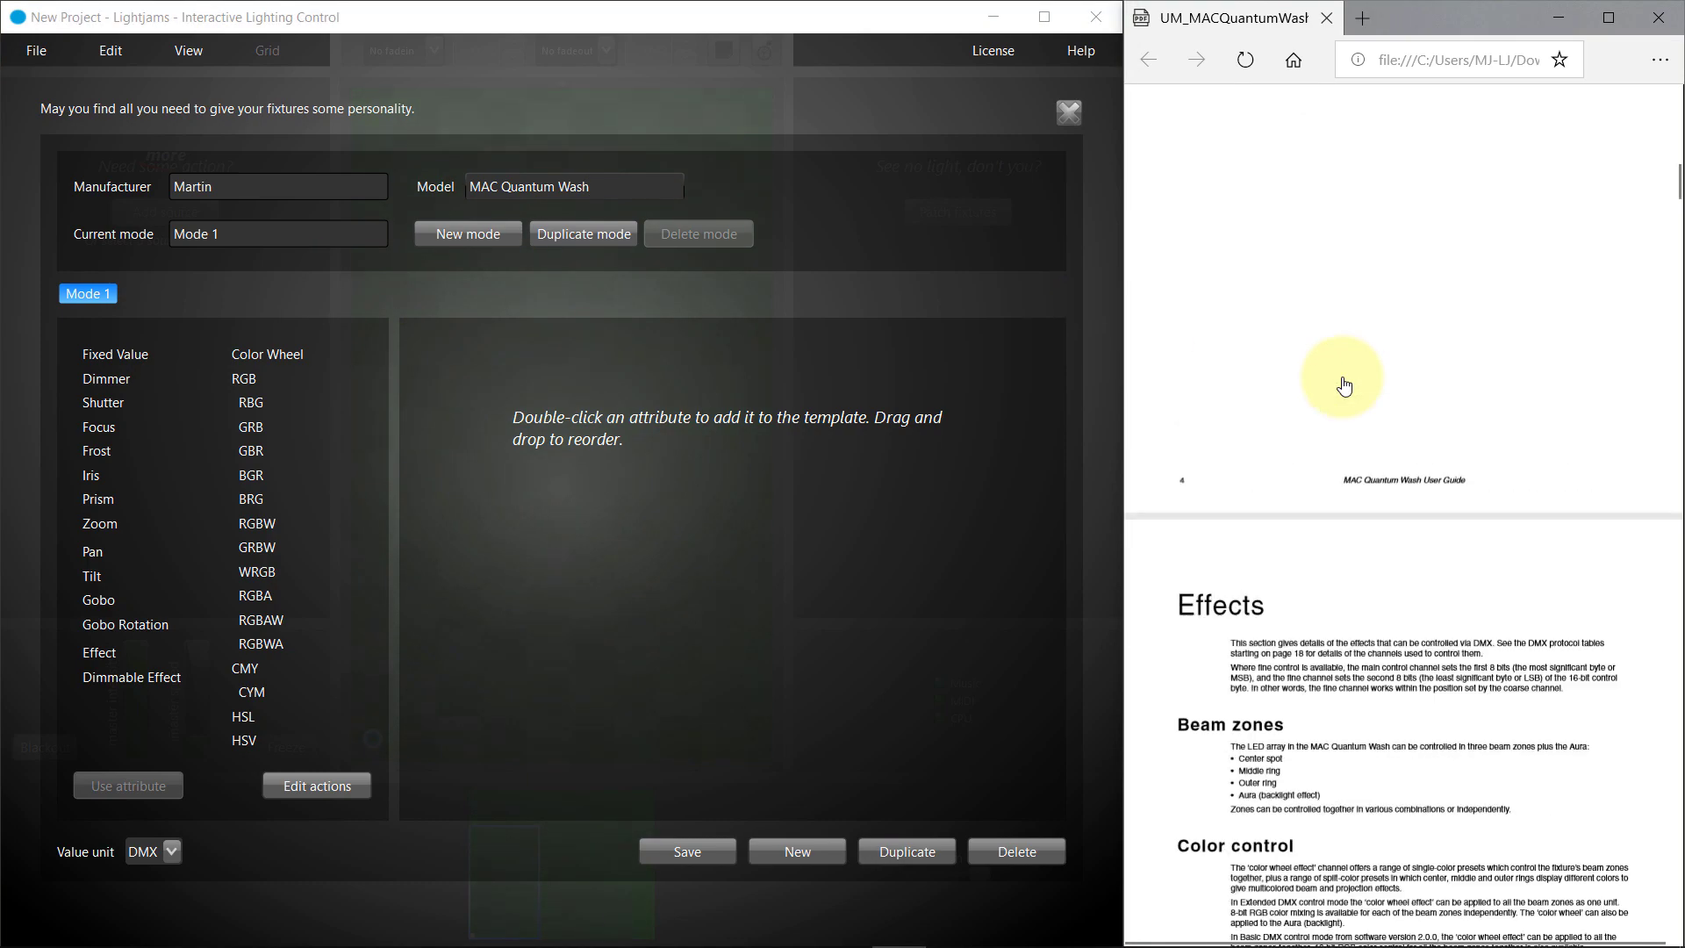
scroll(1343, 384, "down", 20)
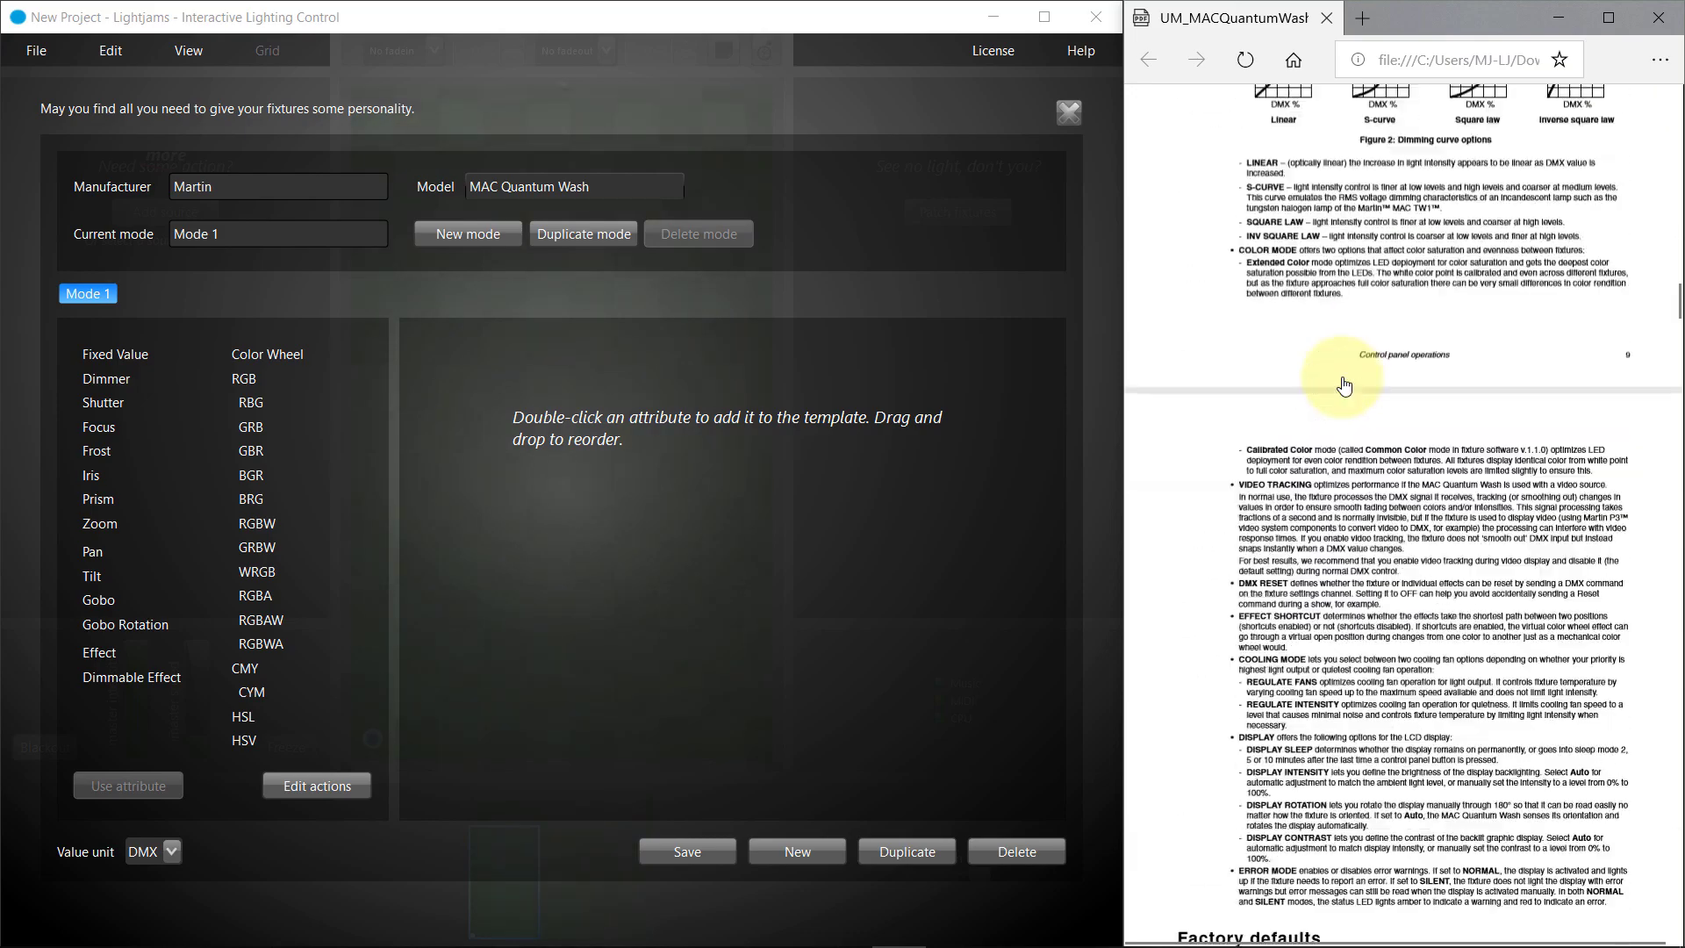
scroll(1342, 385, "down", 20)
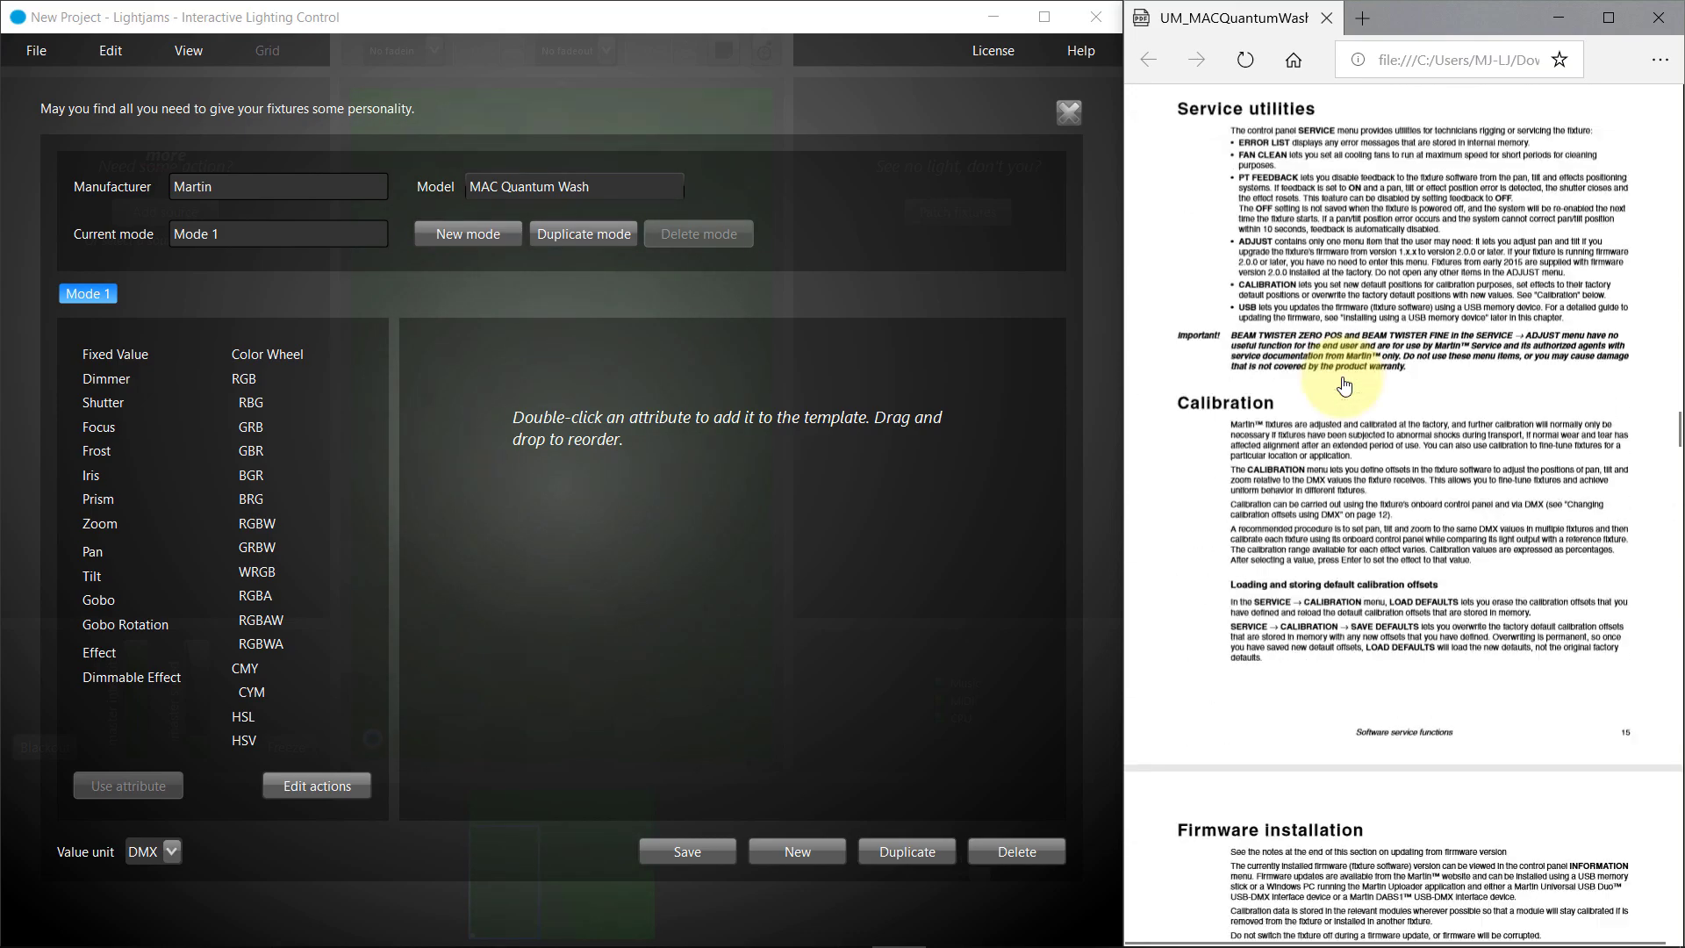
scroll(1342, 384, "down", 20)
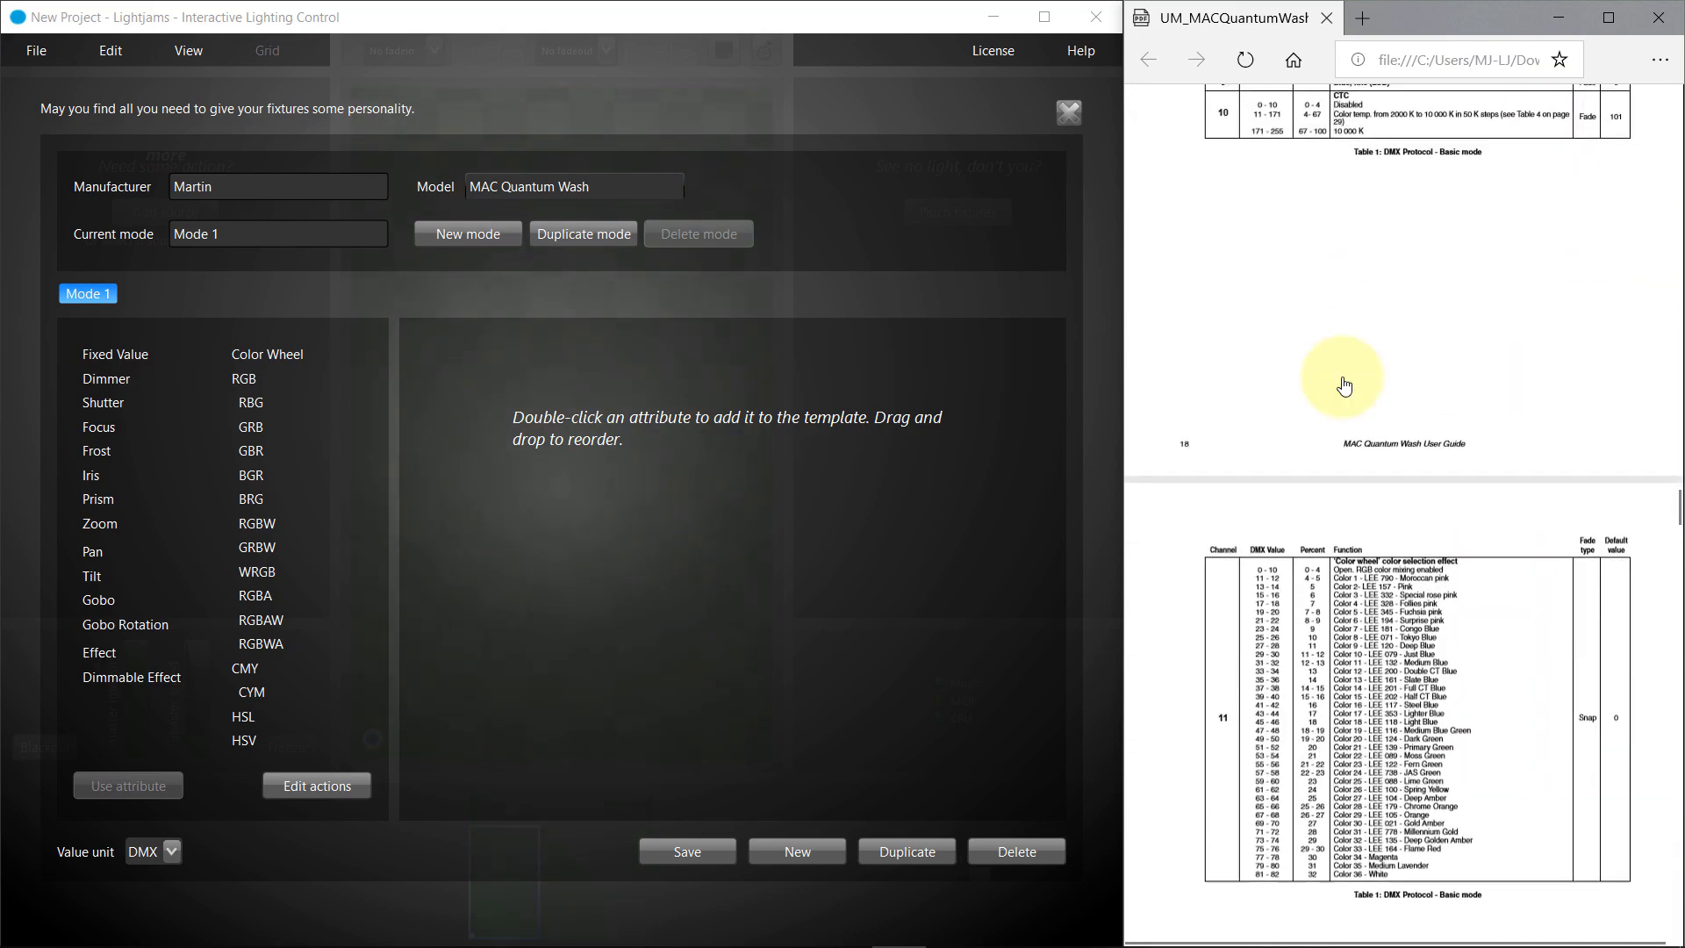
scroll(1342, 384, "up", 8)
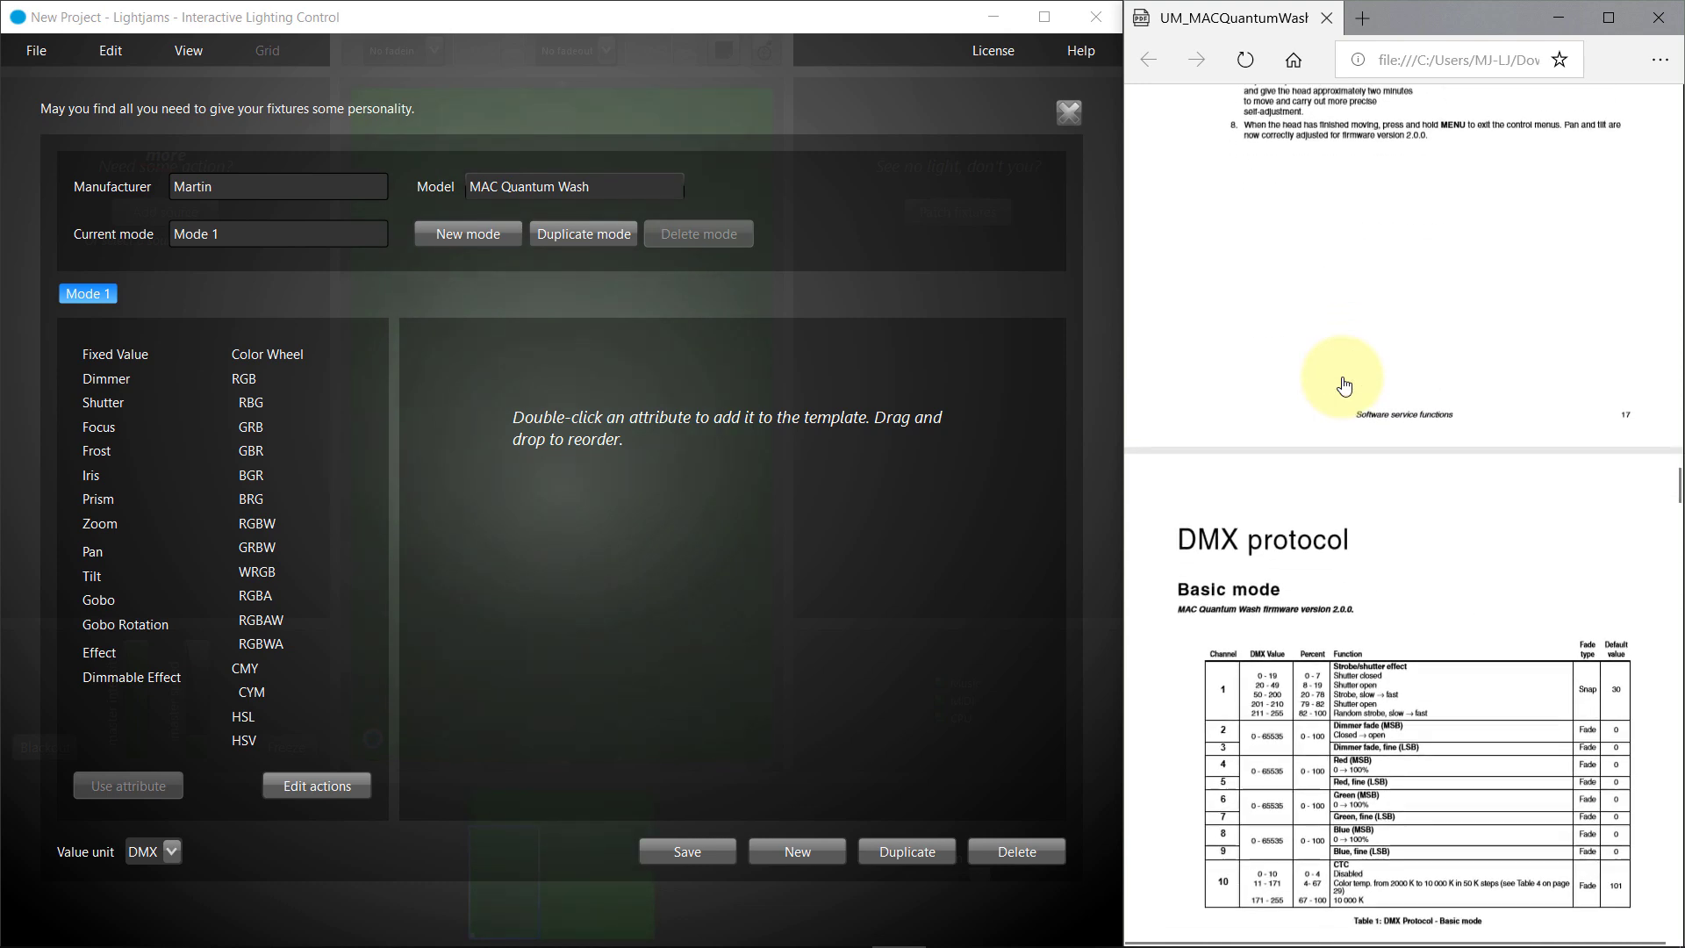
scroll(1342, 384, "down", 2)
scroll(1342, 385, "up", 5, "ctrl")
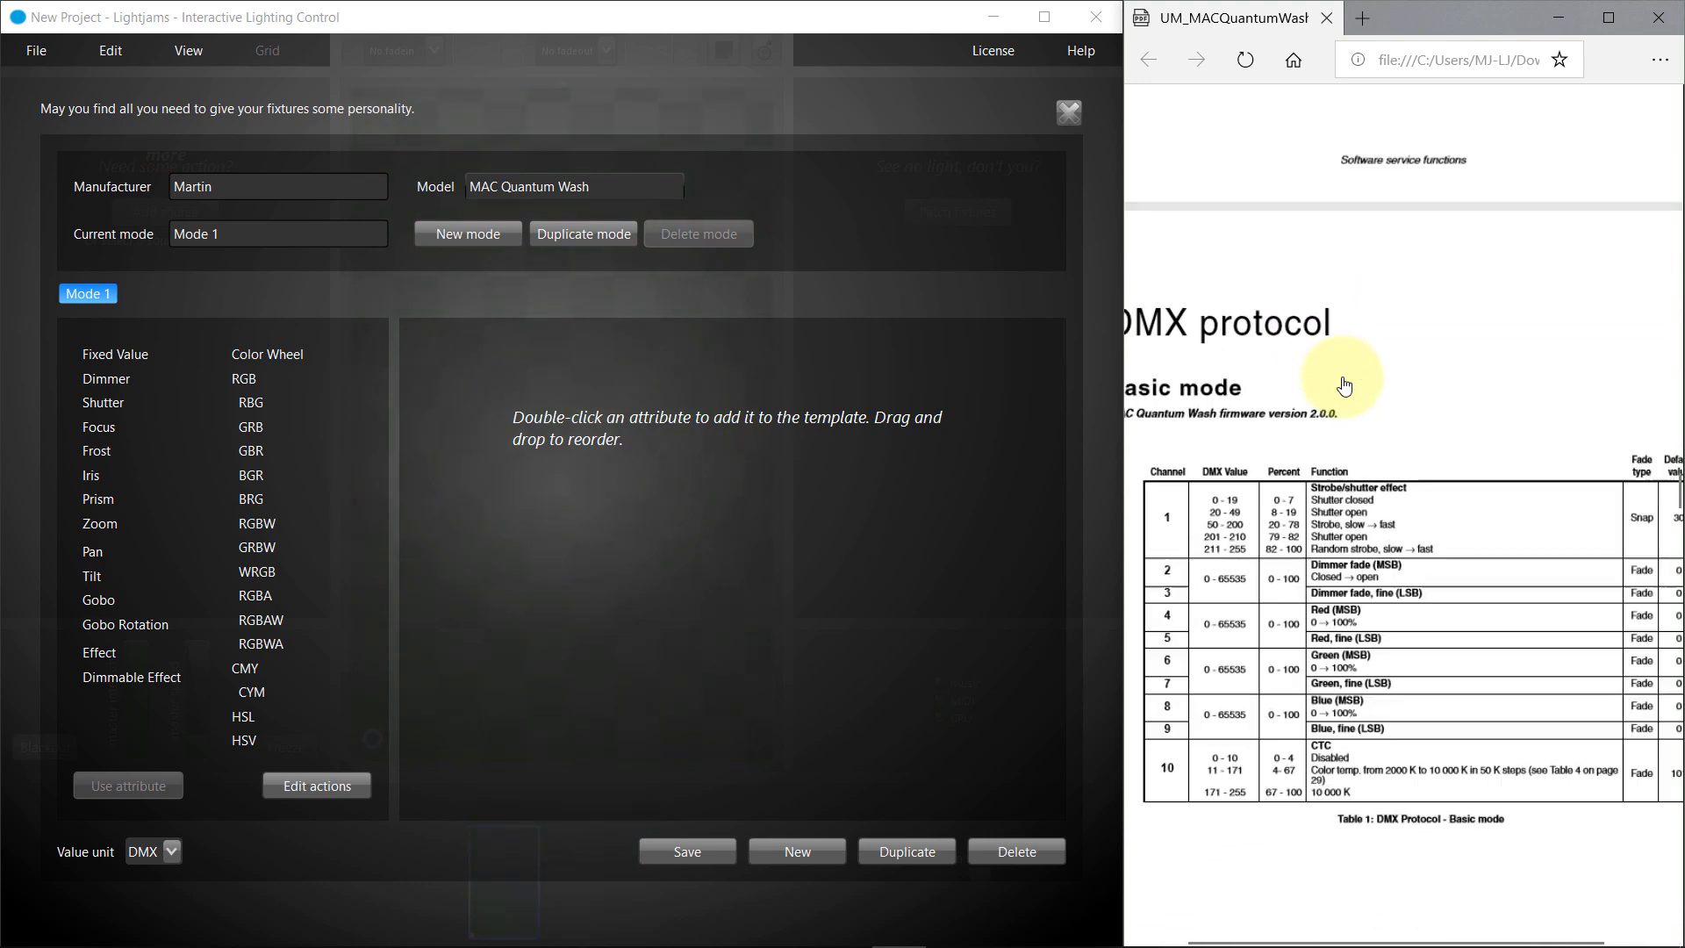
scroll(1342, 385, "up", 3, "ctrl")
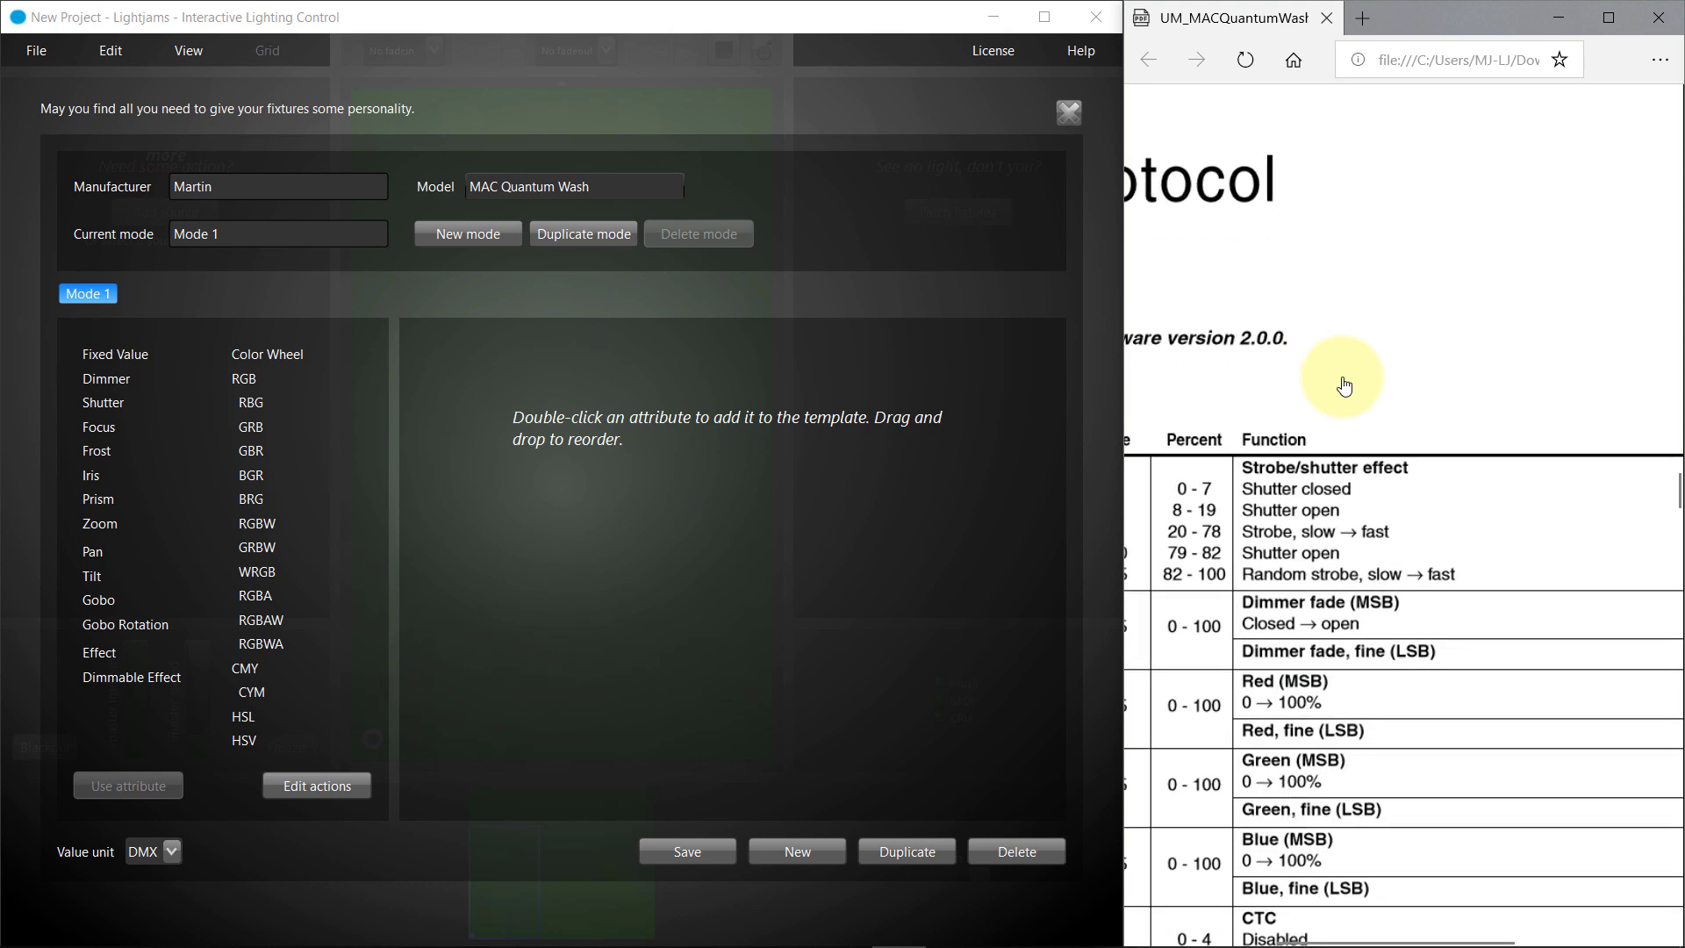
scroll(1342, 384, "left", 4)
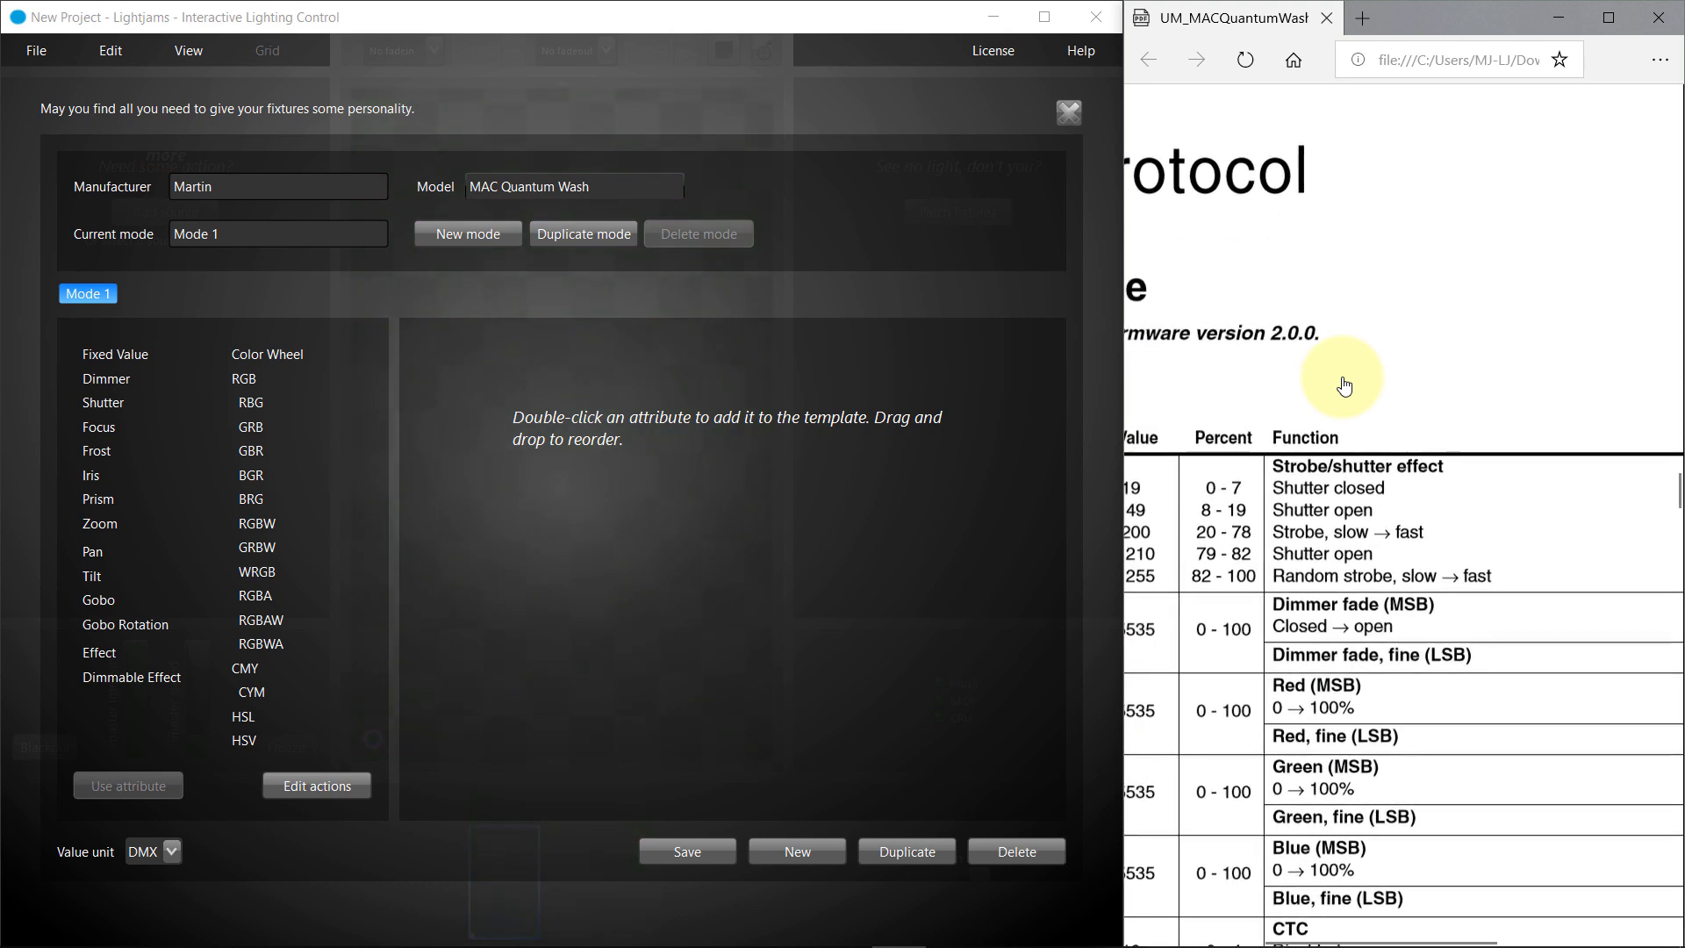
scroll(1343, 384, "left", 1)
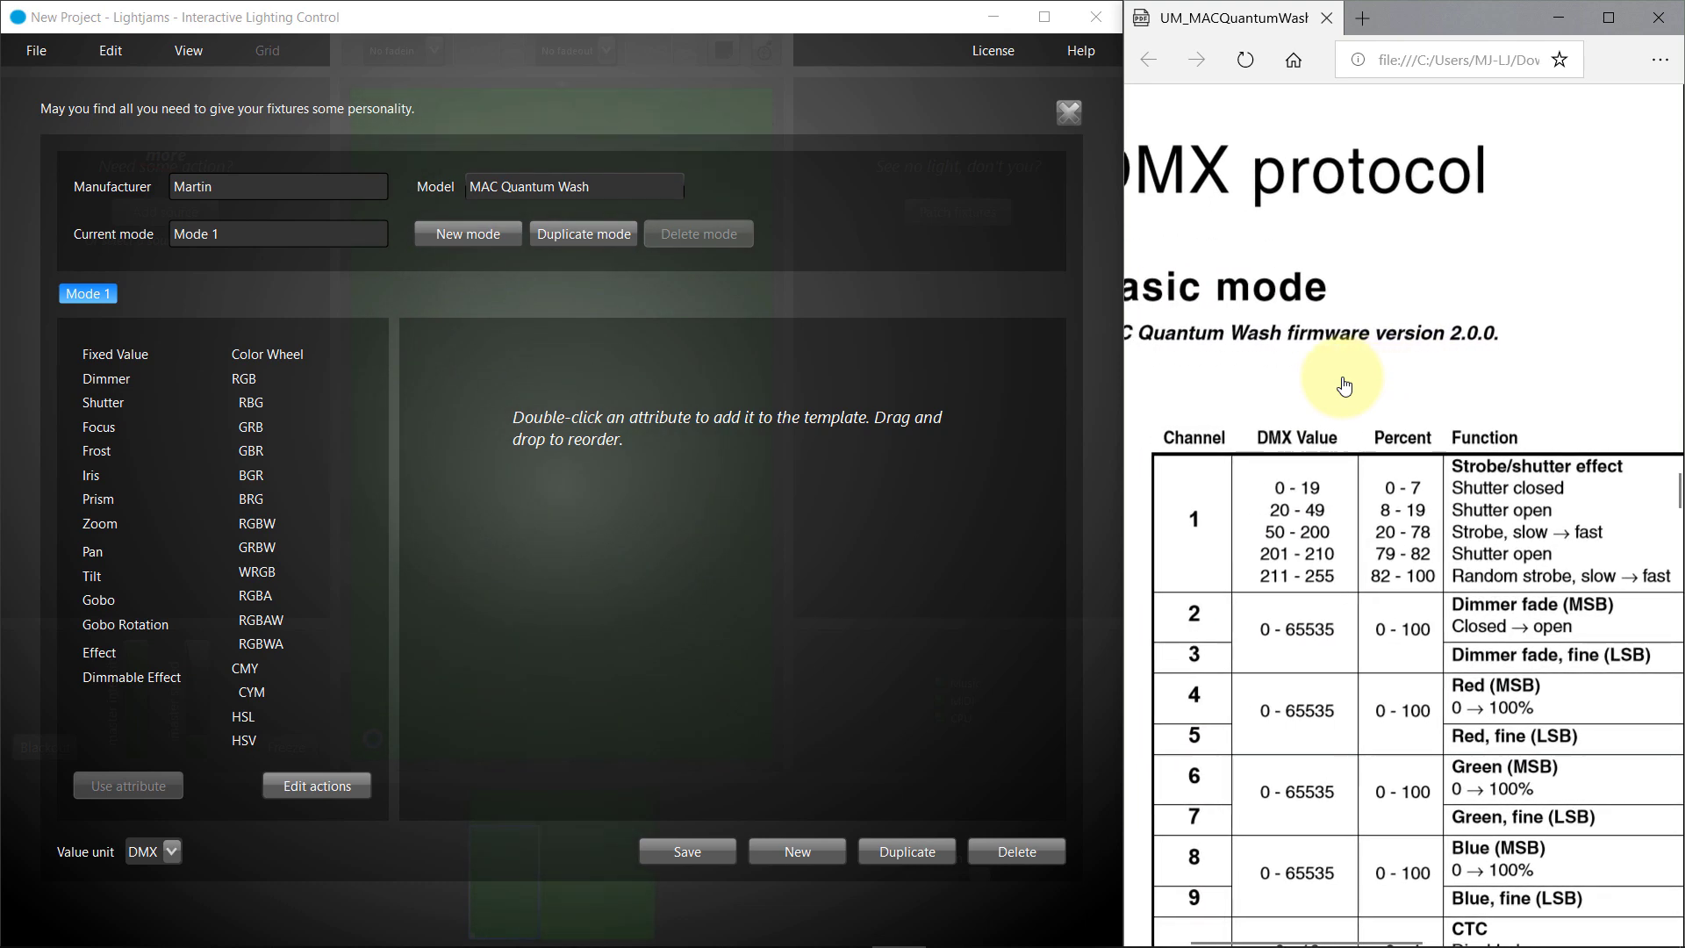
scroll(1342, 385, "down", 1)
scroll(1342, 384, "left", 1)
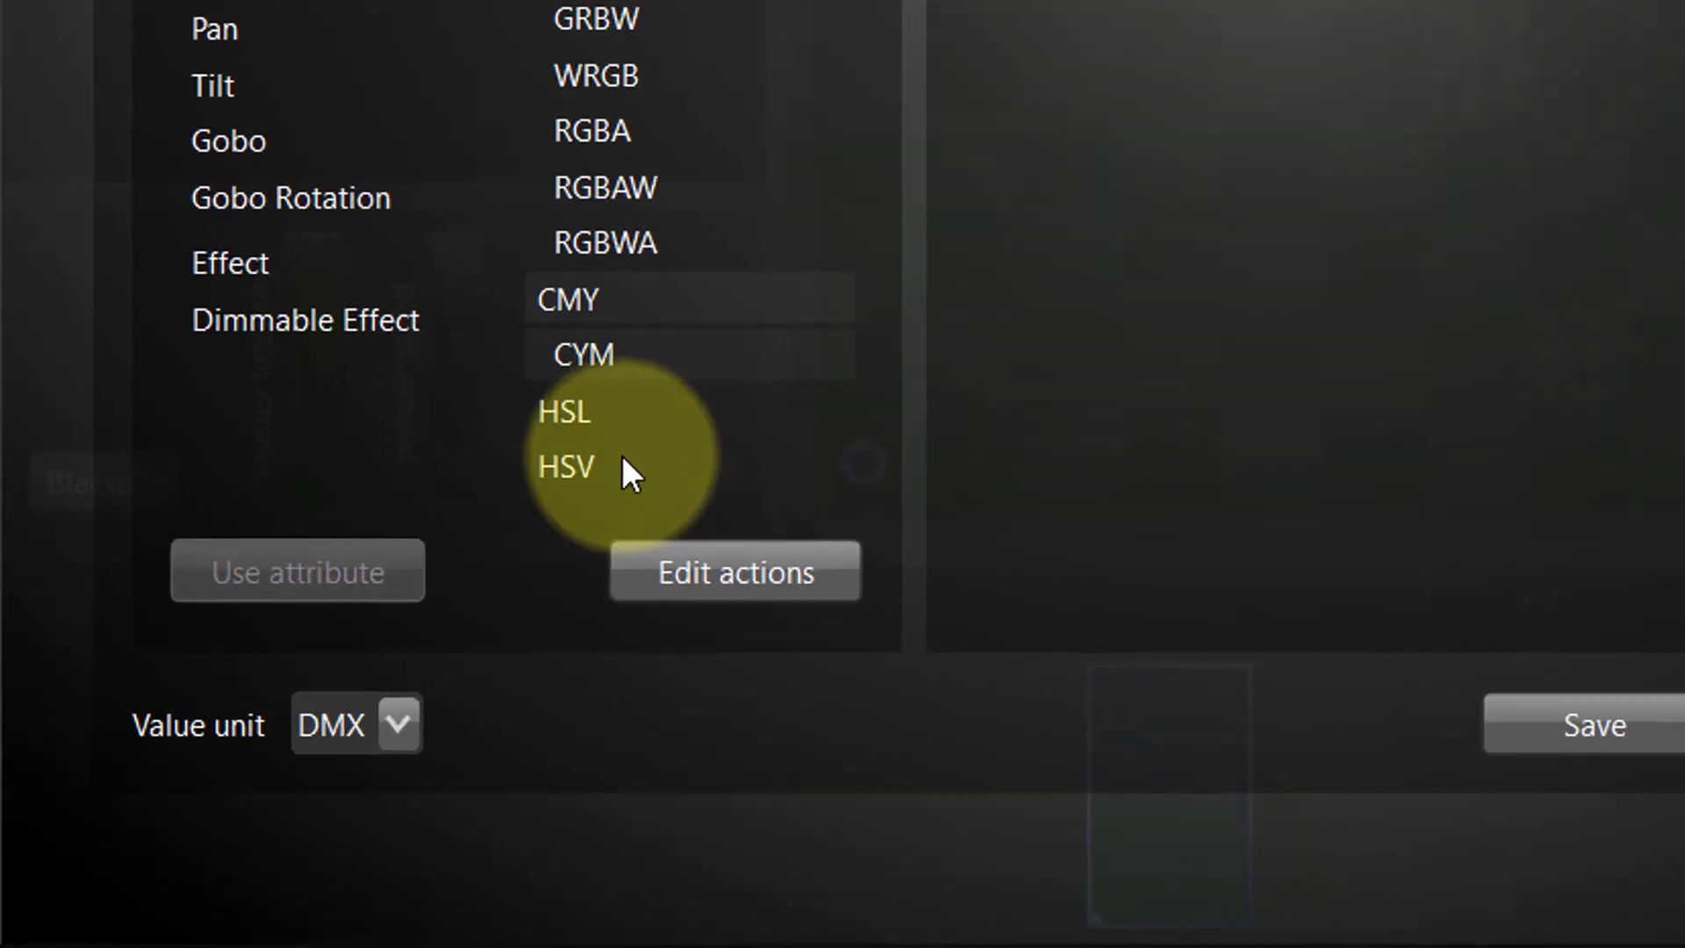
Step: Choose DMX as the value unit and add a Shutter attribute to Mode 1 of the template
left_click(414, 720)
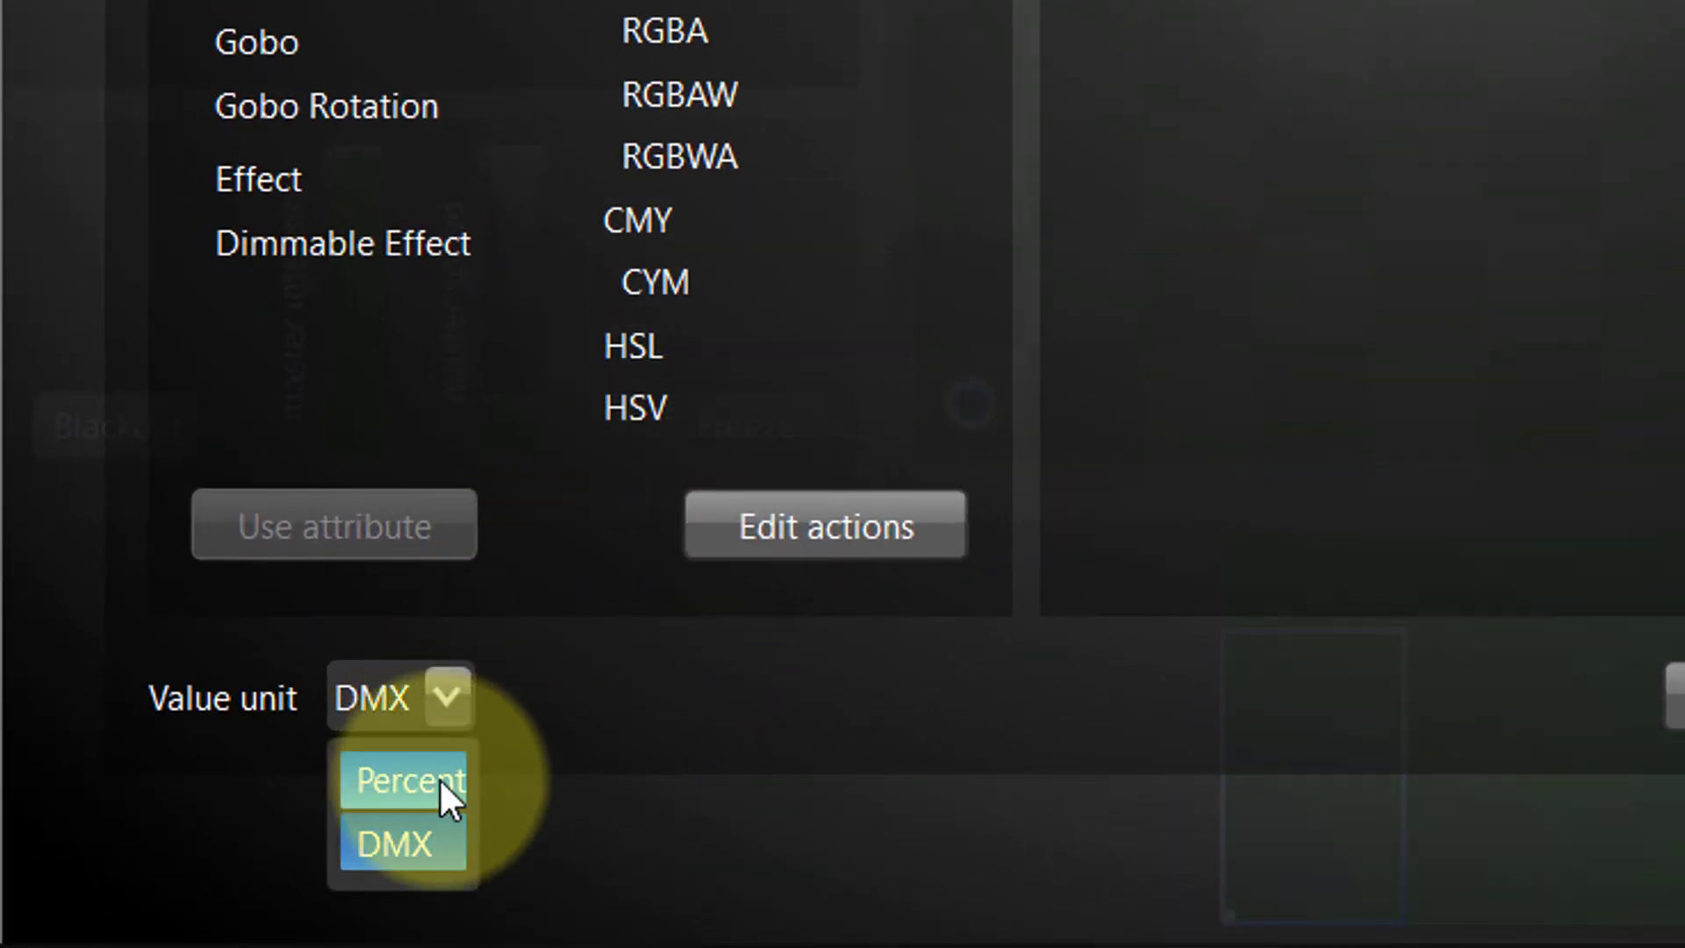
left_click(436, 838)
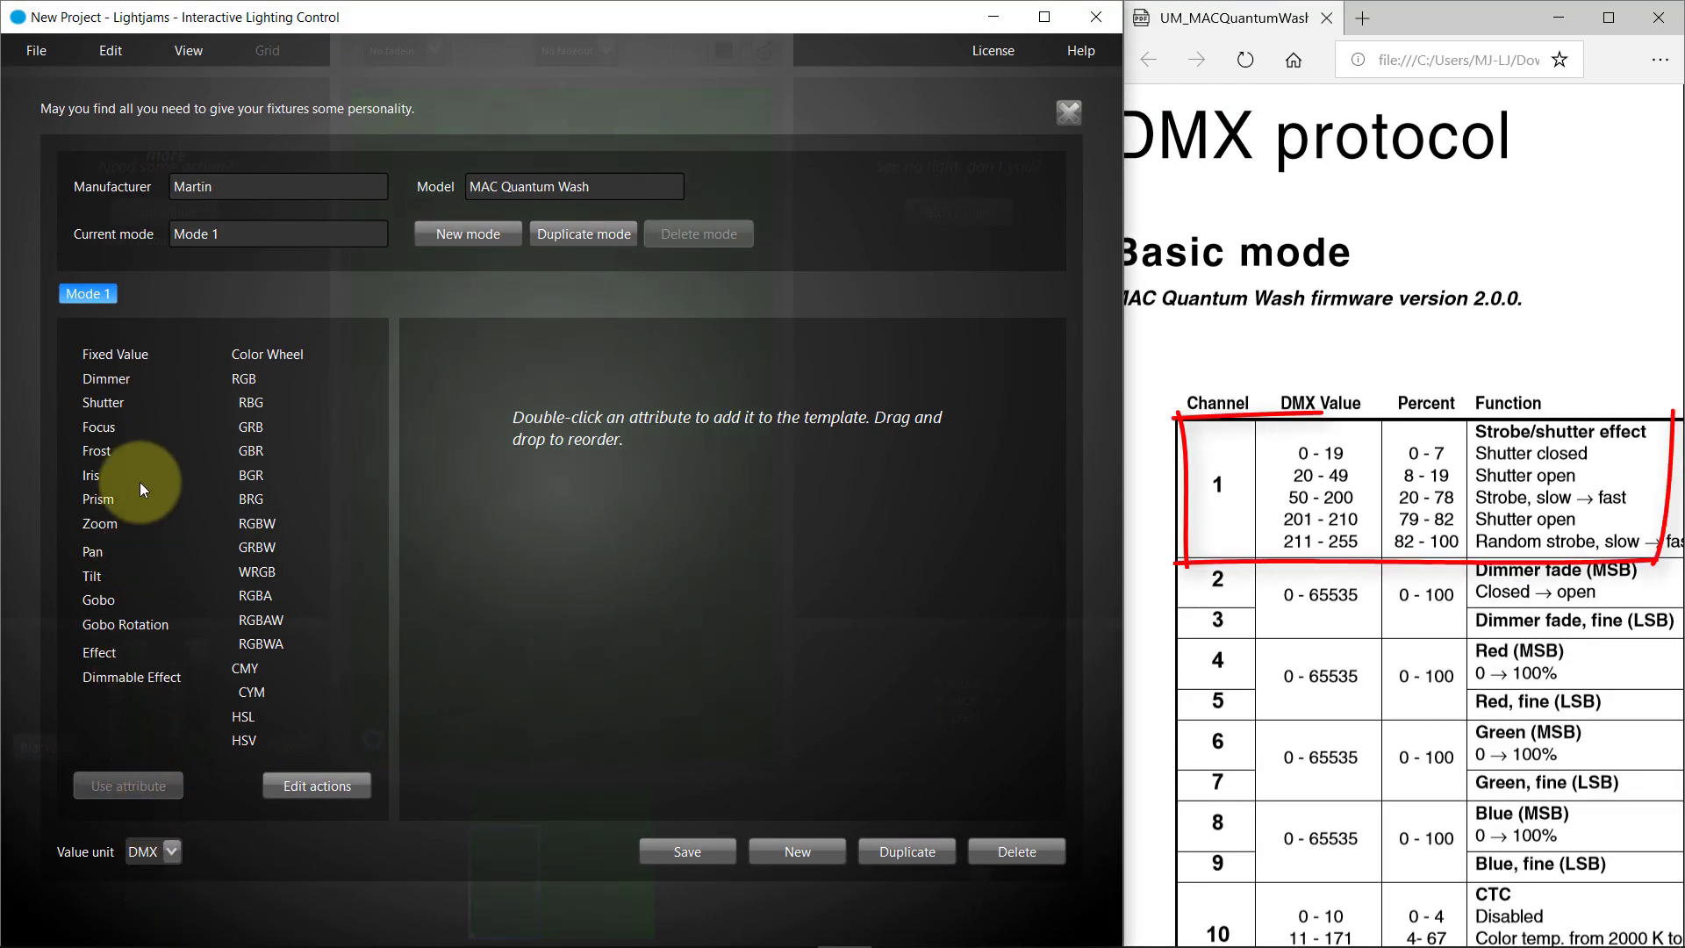
double_click(129, 402)
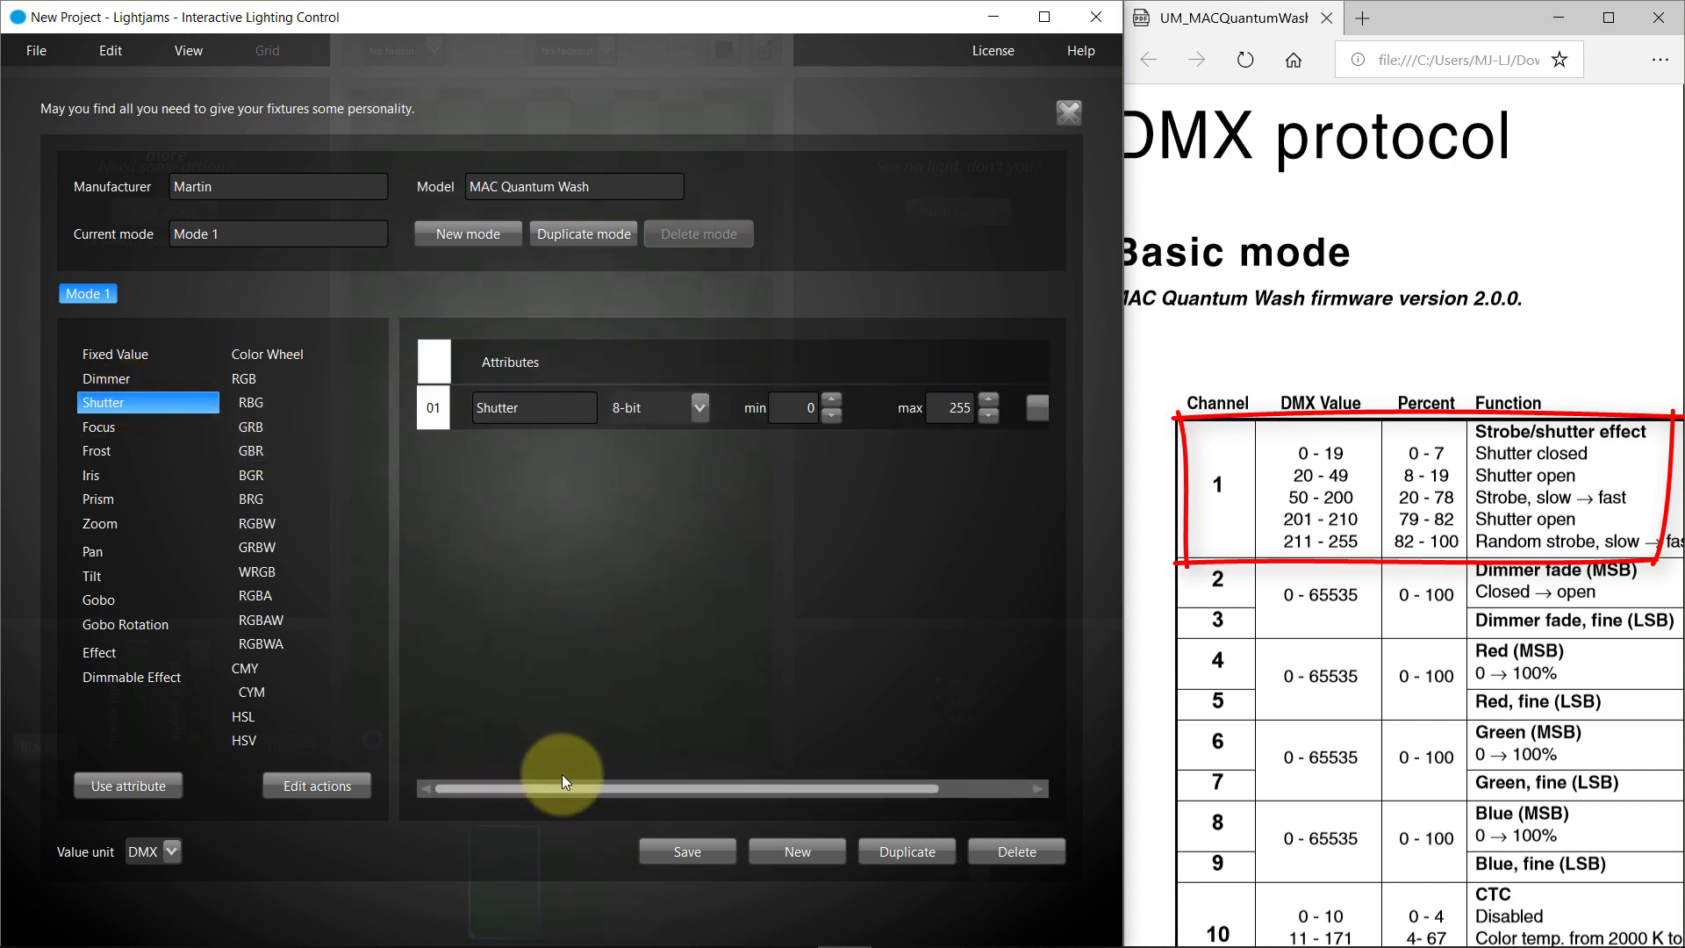
Step: Open the presets of the Shutter attribute and delete all the default presets
left_click_drag(556, 781, 698, 787)
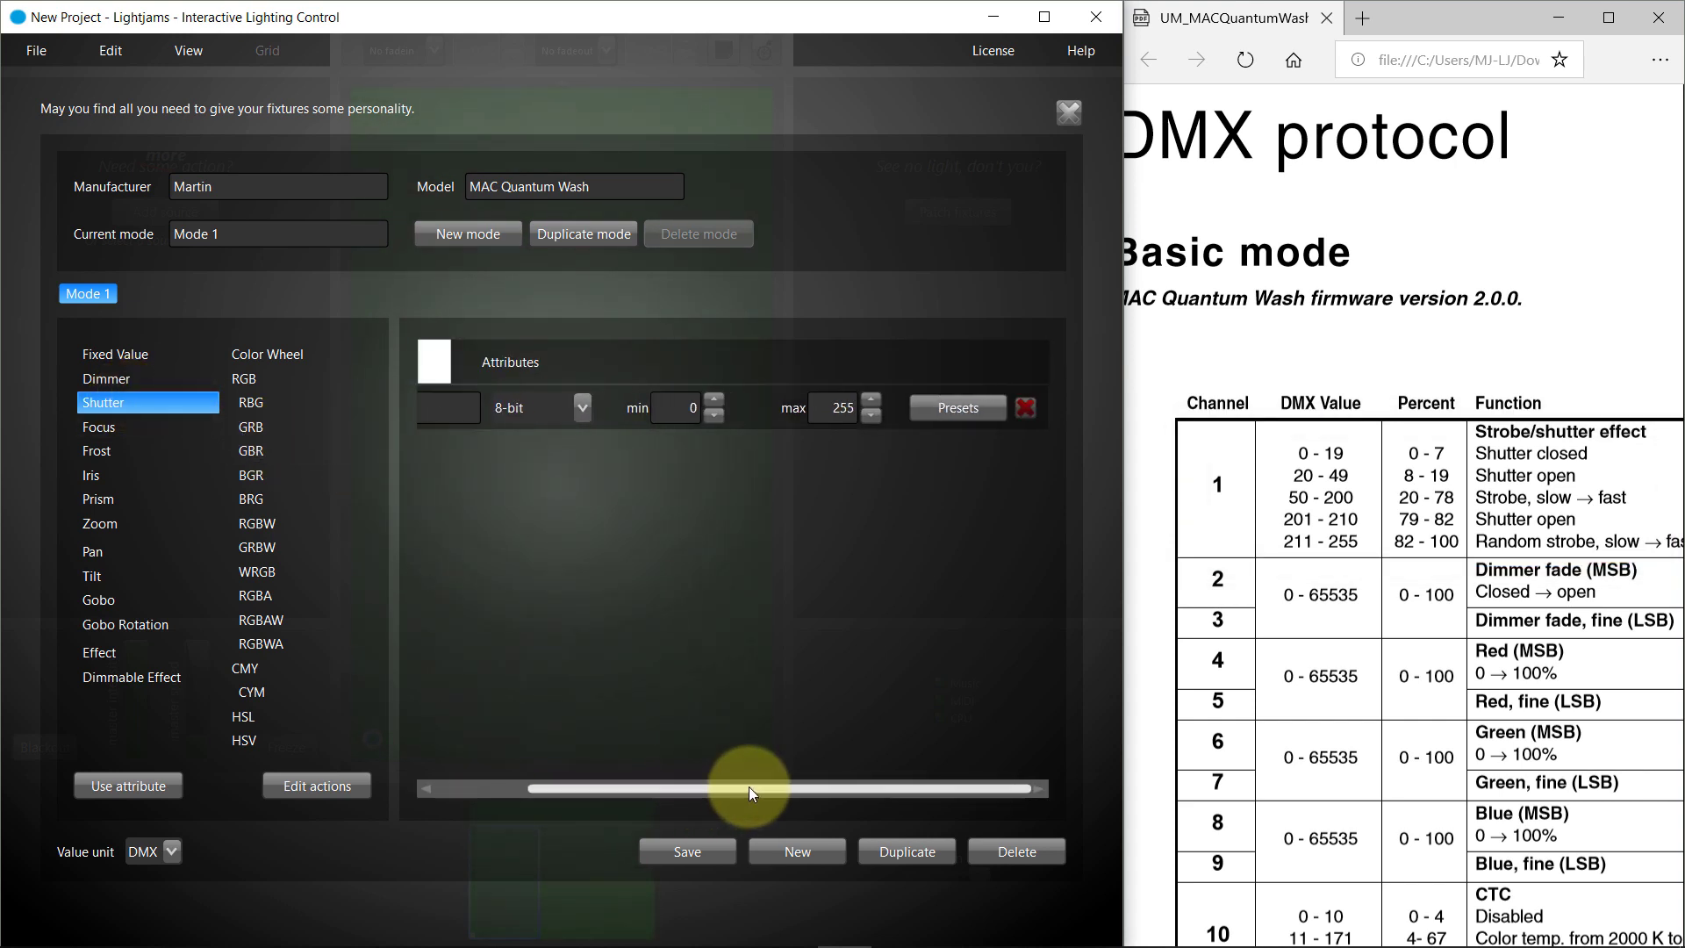
left_click(972, 412)
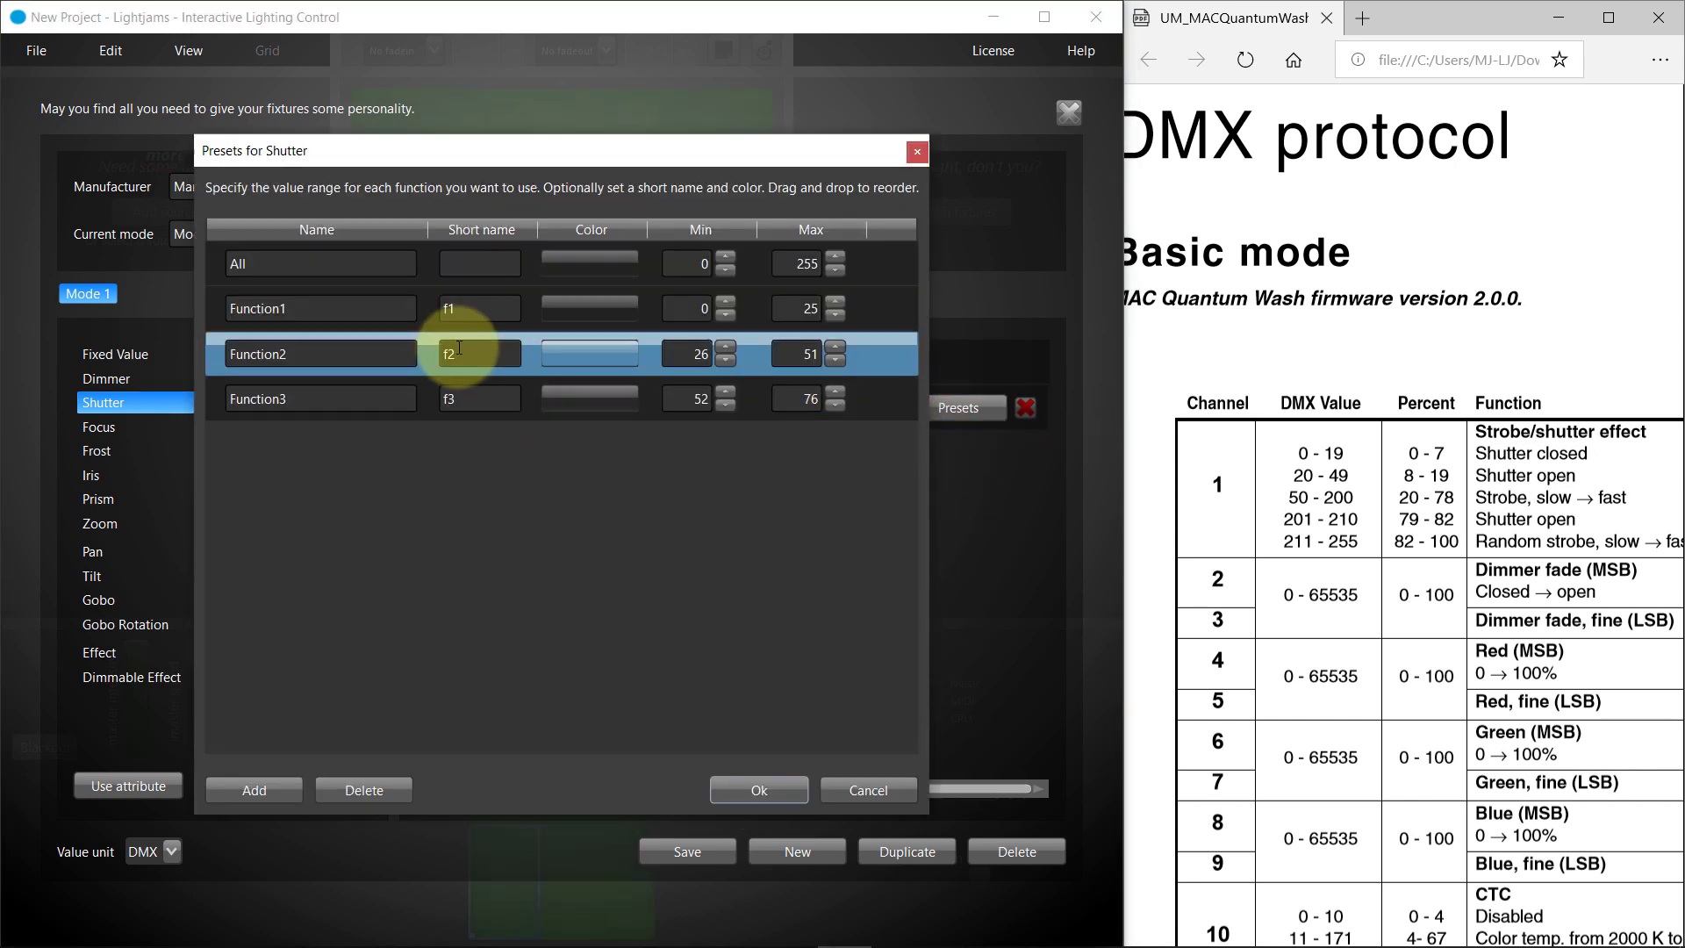
left_click(432, 339)
key("ctrl+a")
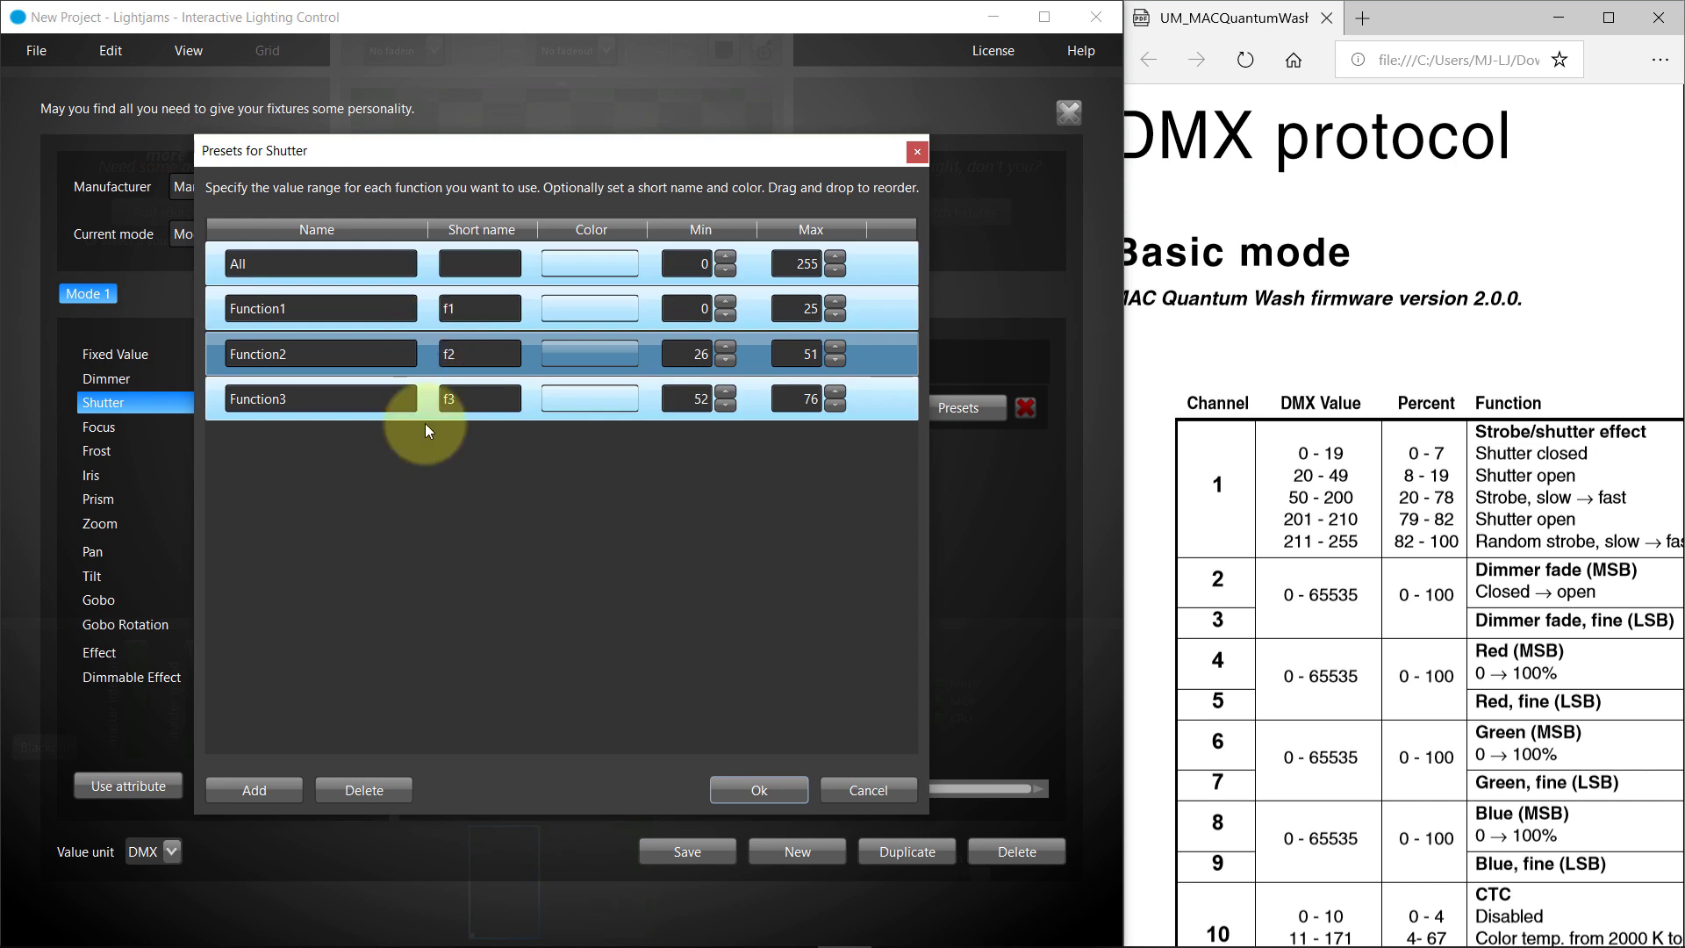
left_click(381, 794)
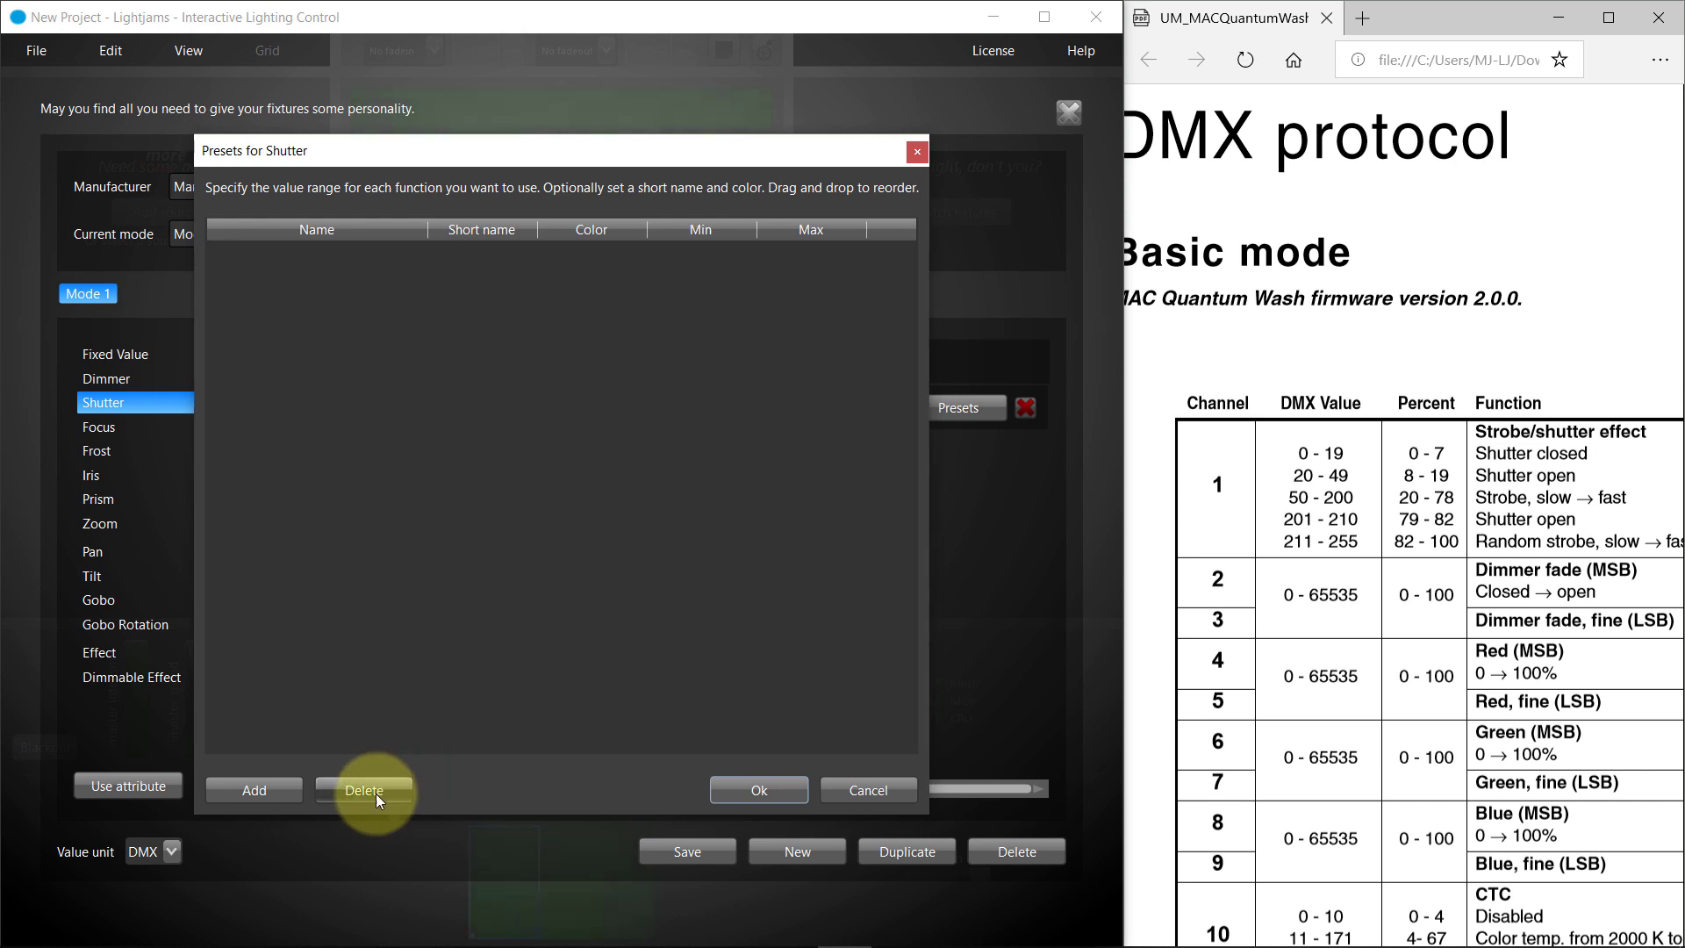
Step: Add a Shutter preset named "closed" and set its maximum to 19
left_click(258, 793)
left_click(346, 272)
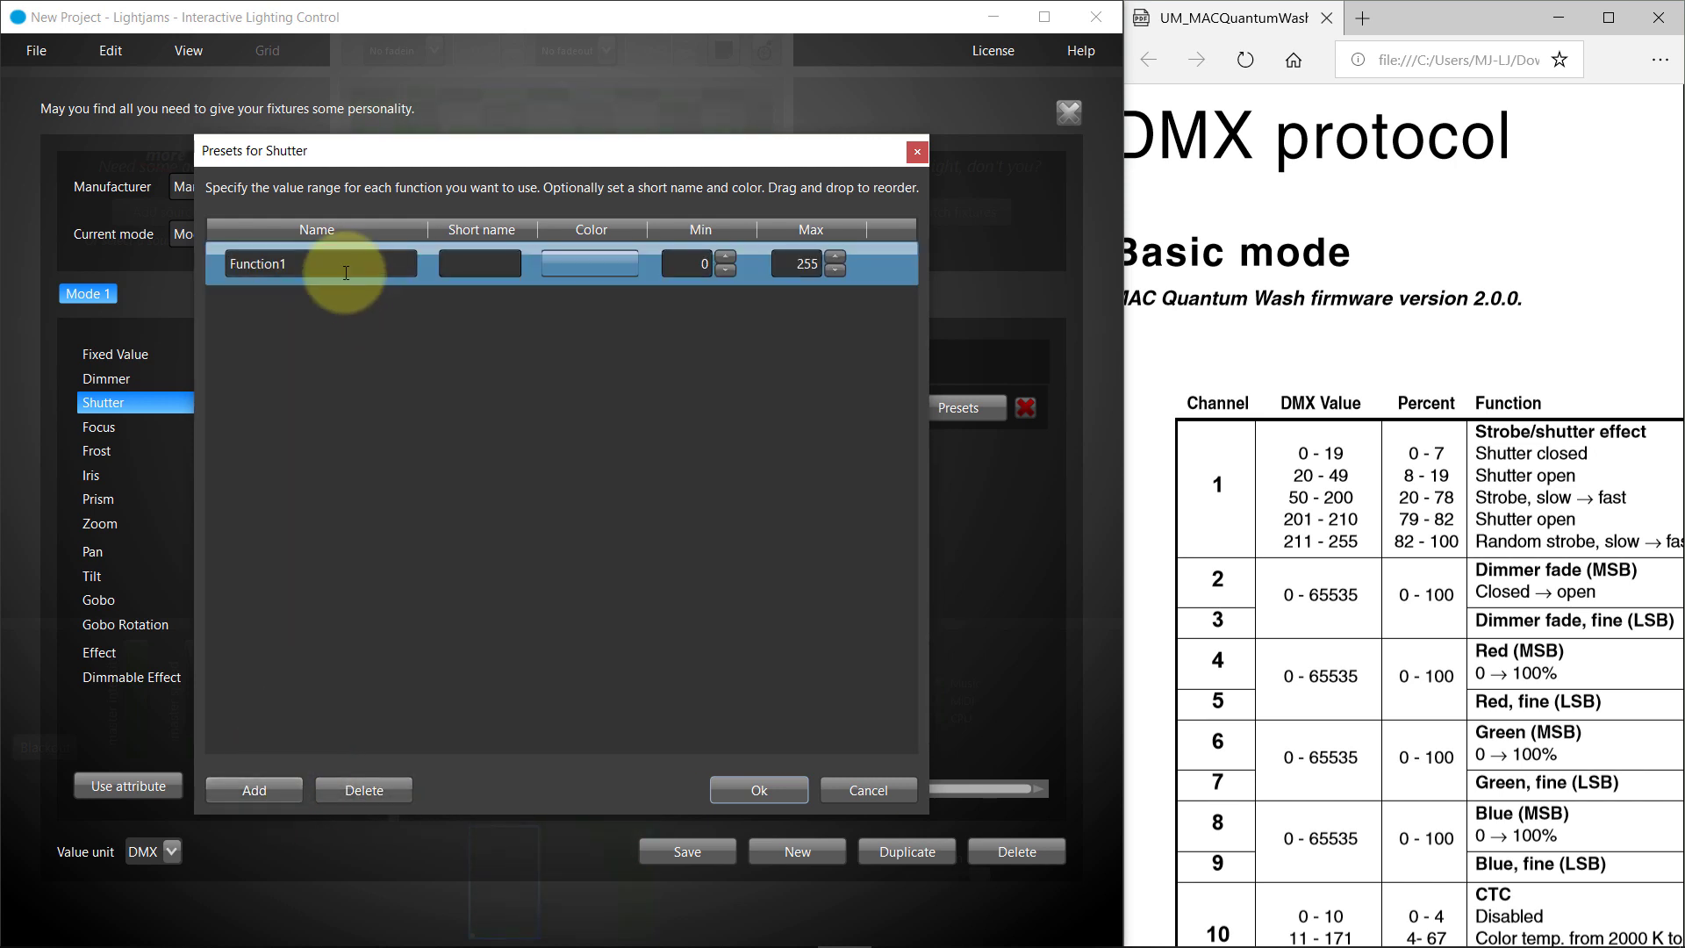
double_click(338, 258)
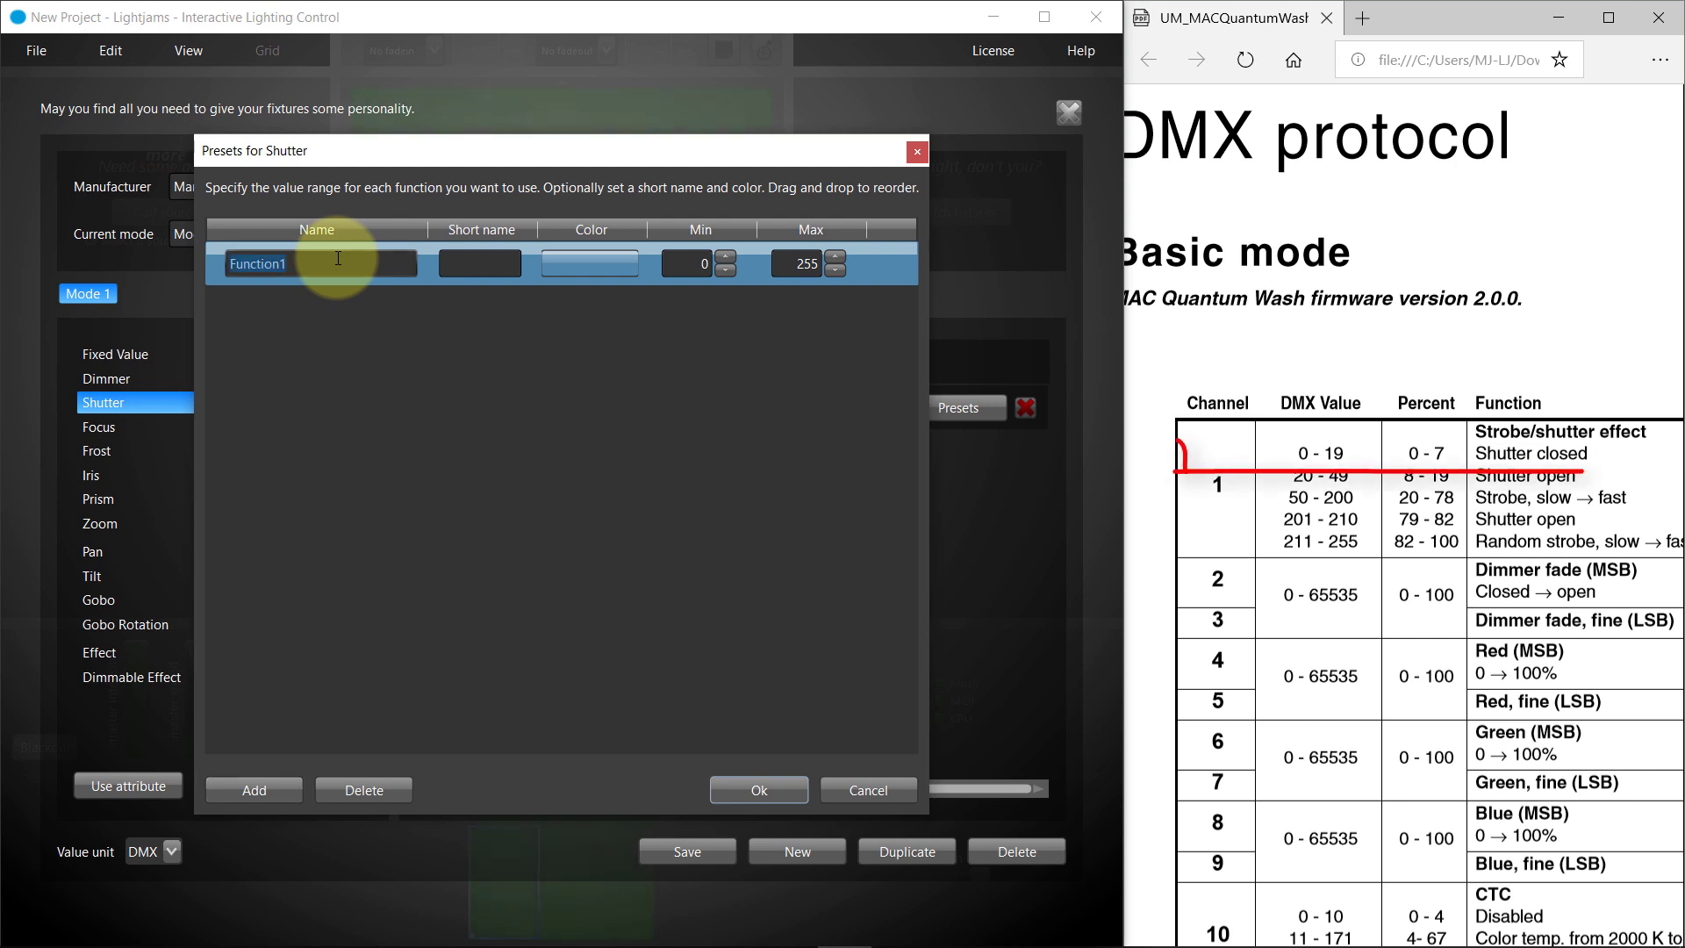
type("clos")
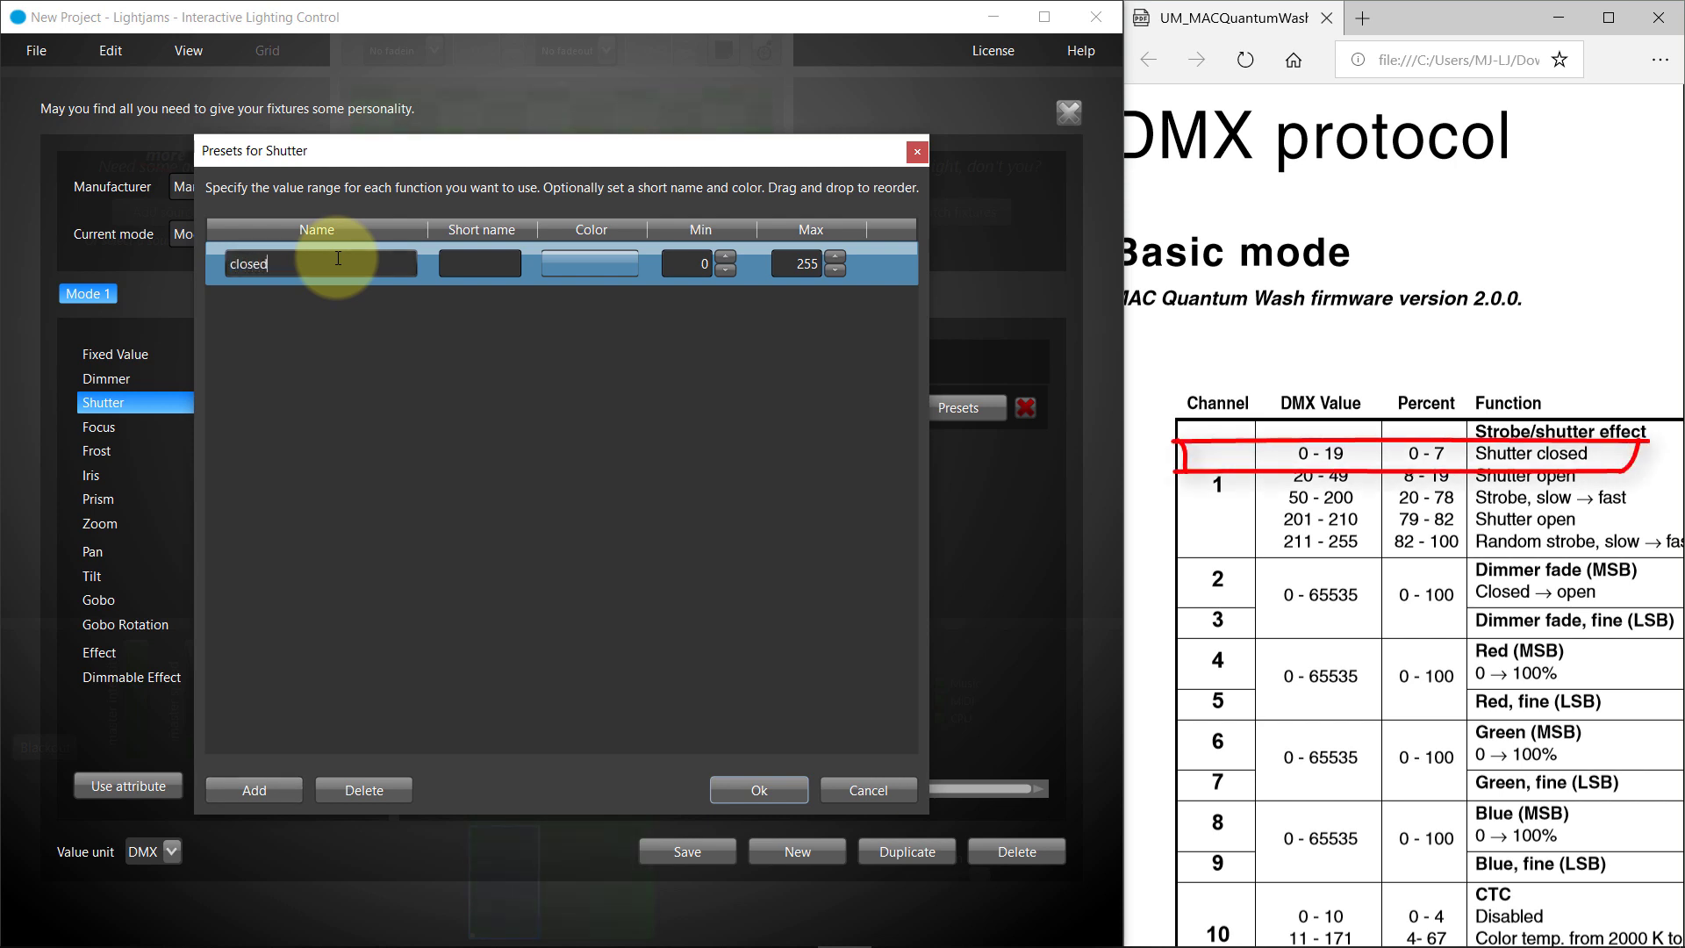
type("ed")
double_click(790, 264)
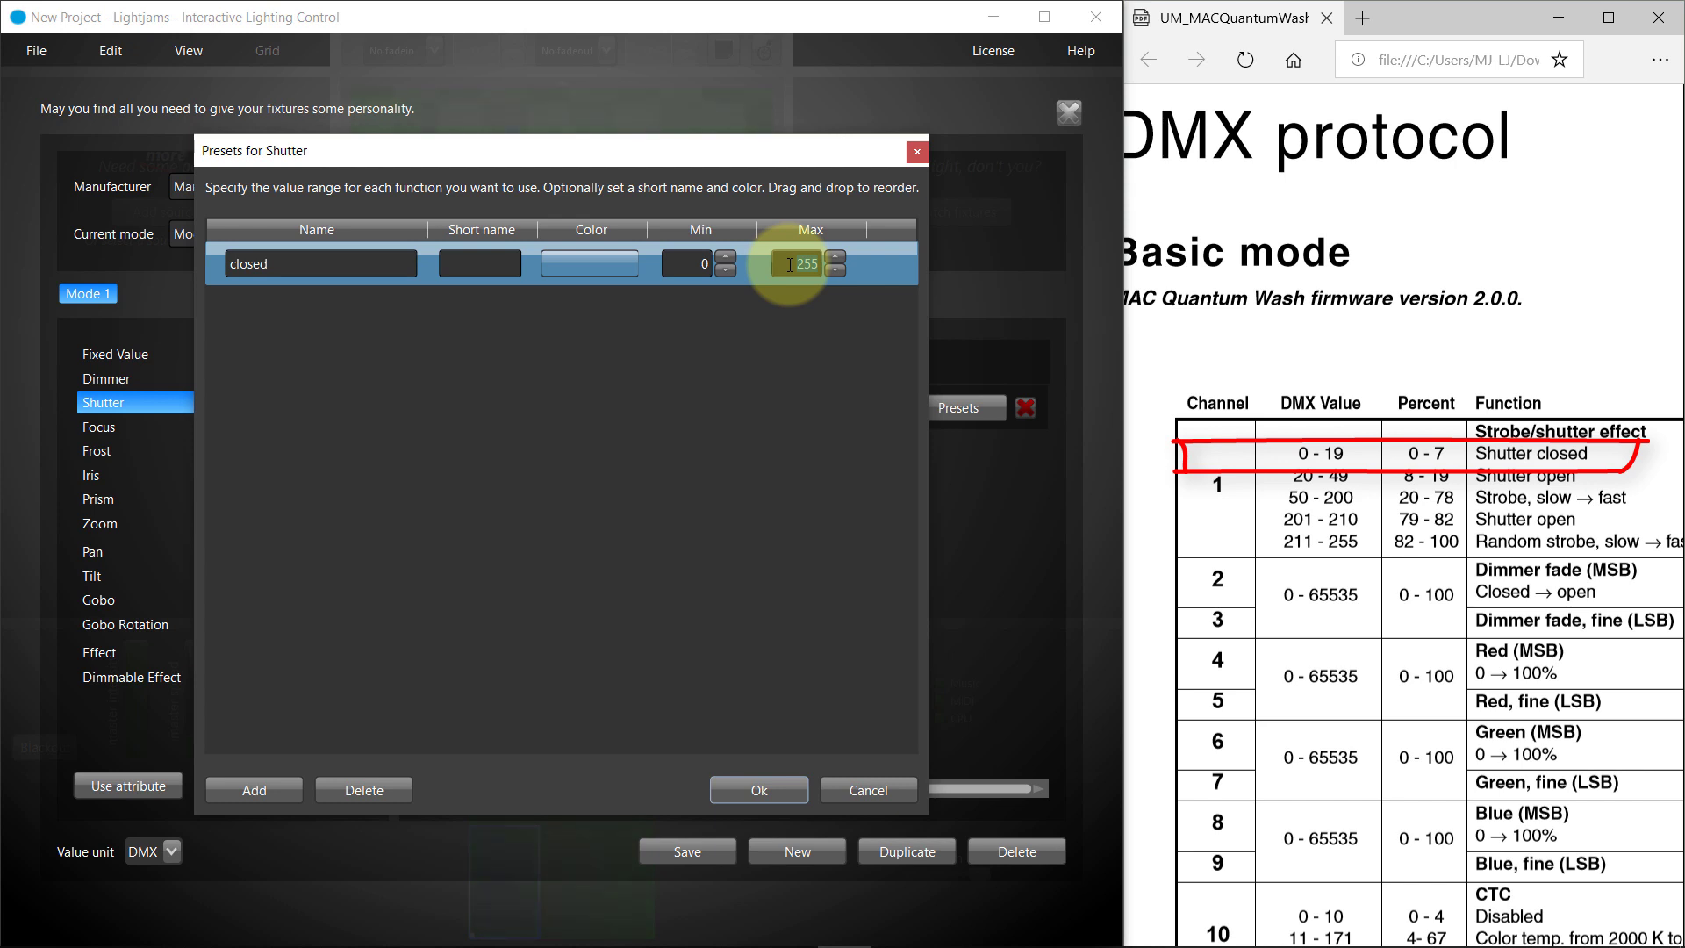
type("19")
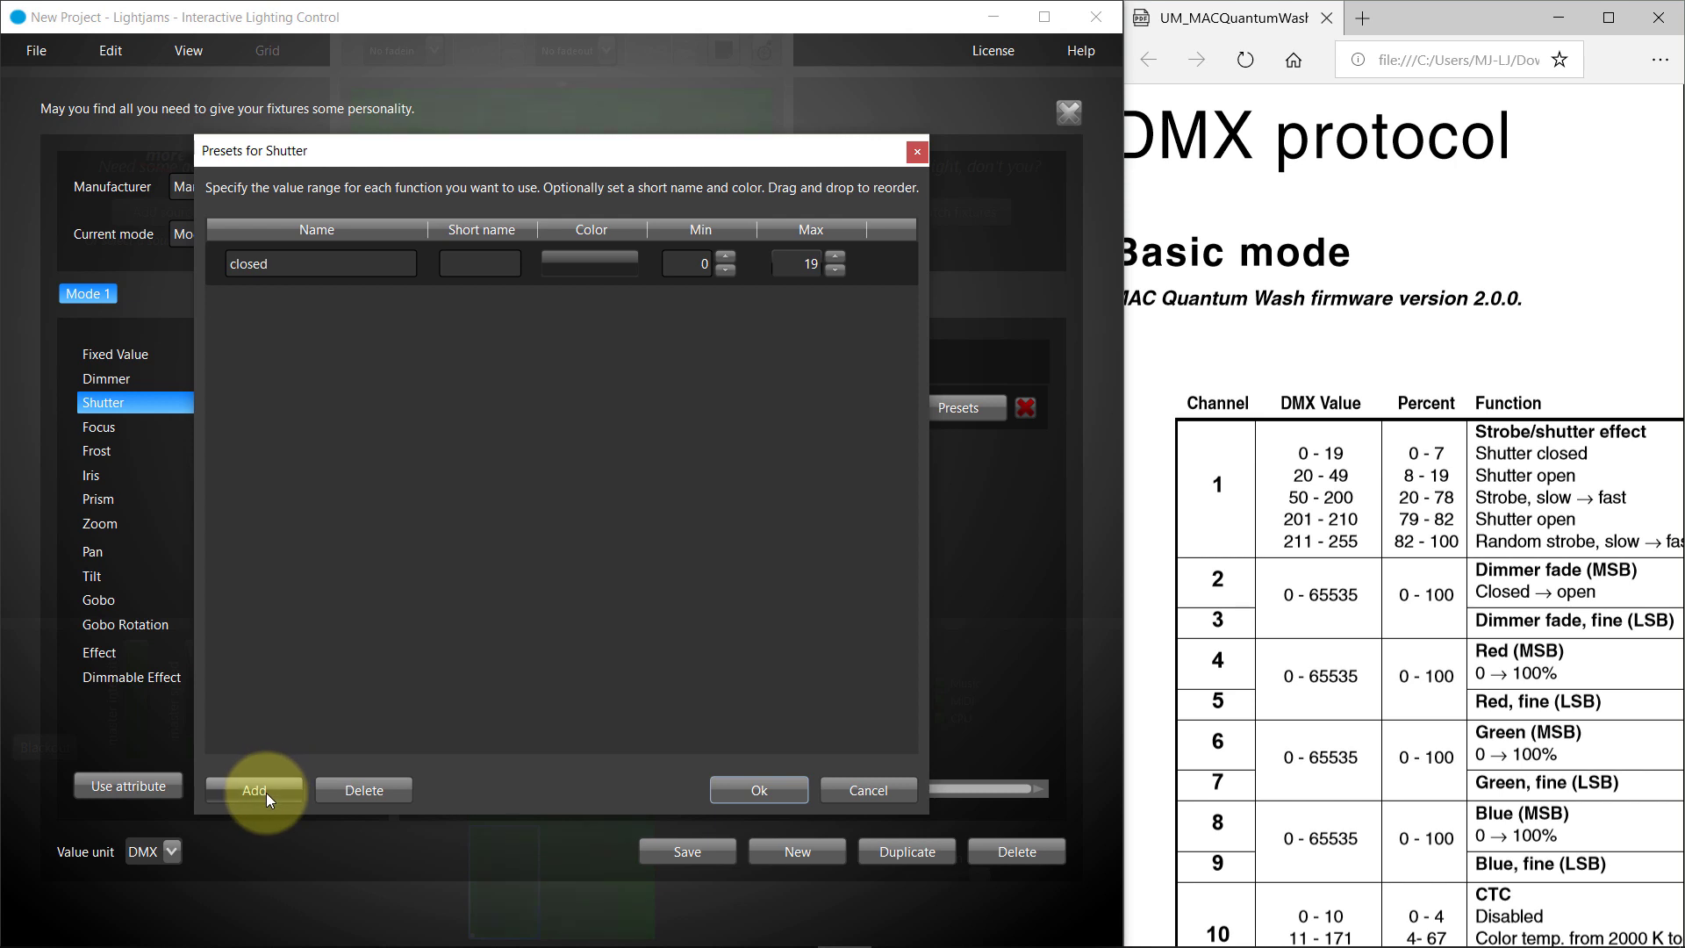
Step: Add a second Shutter preset named "open" and set its maximum to 49
left_click(266, 792)
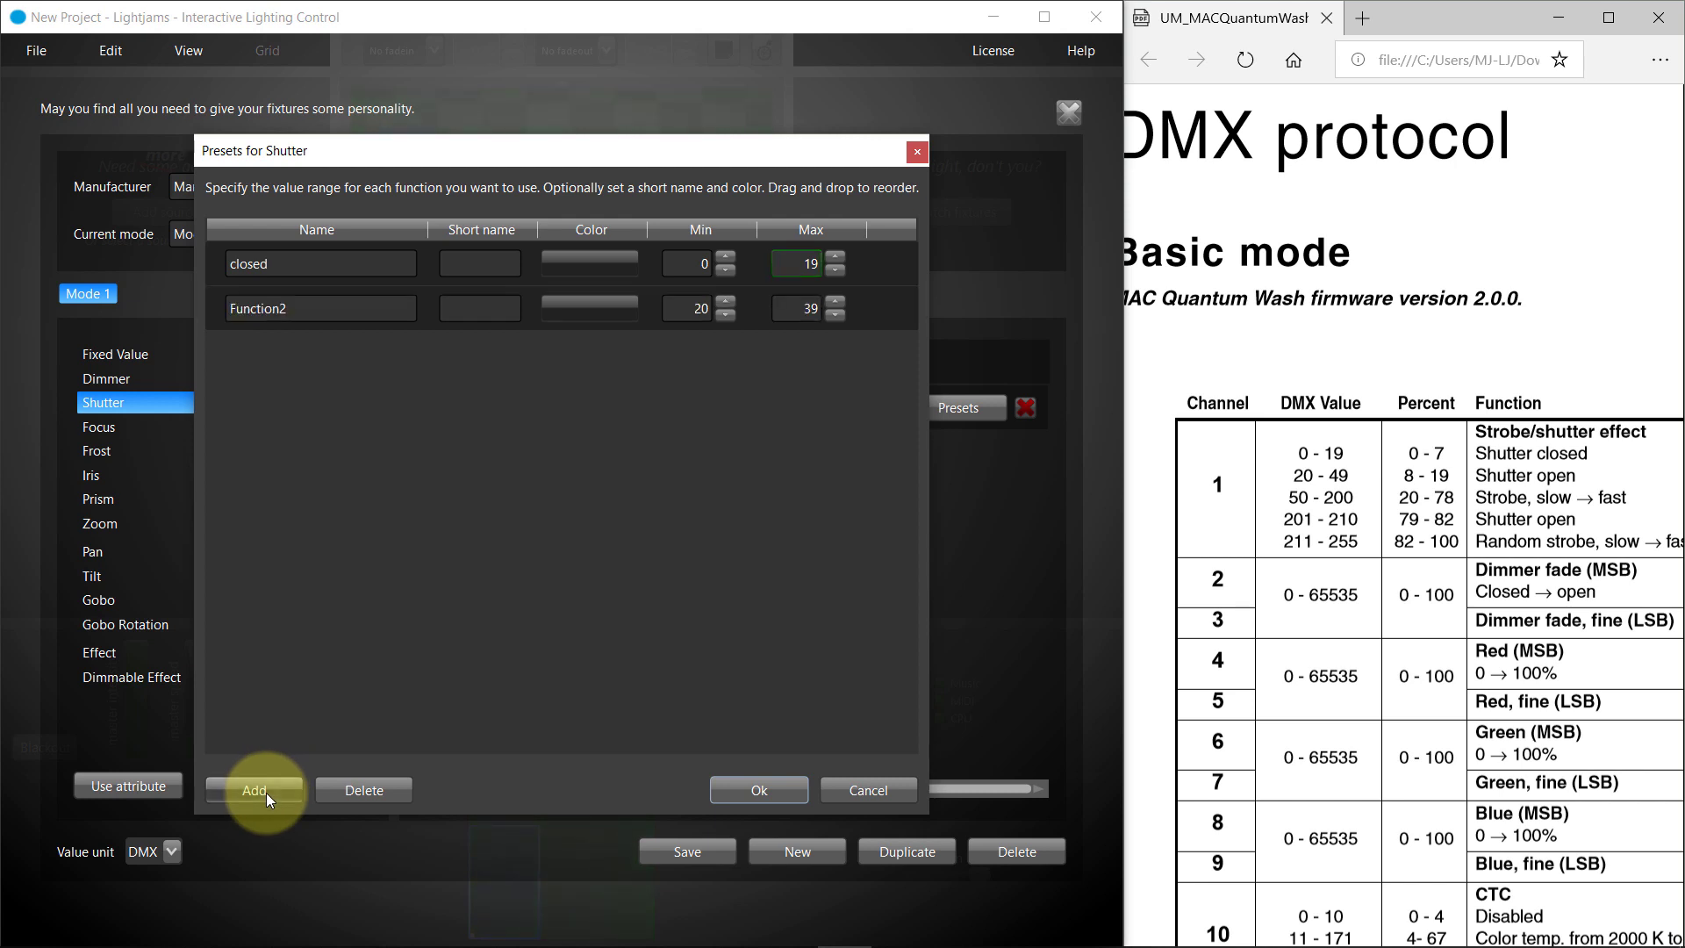
double_click(339, 311)
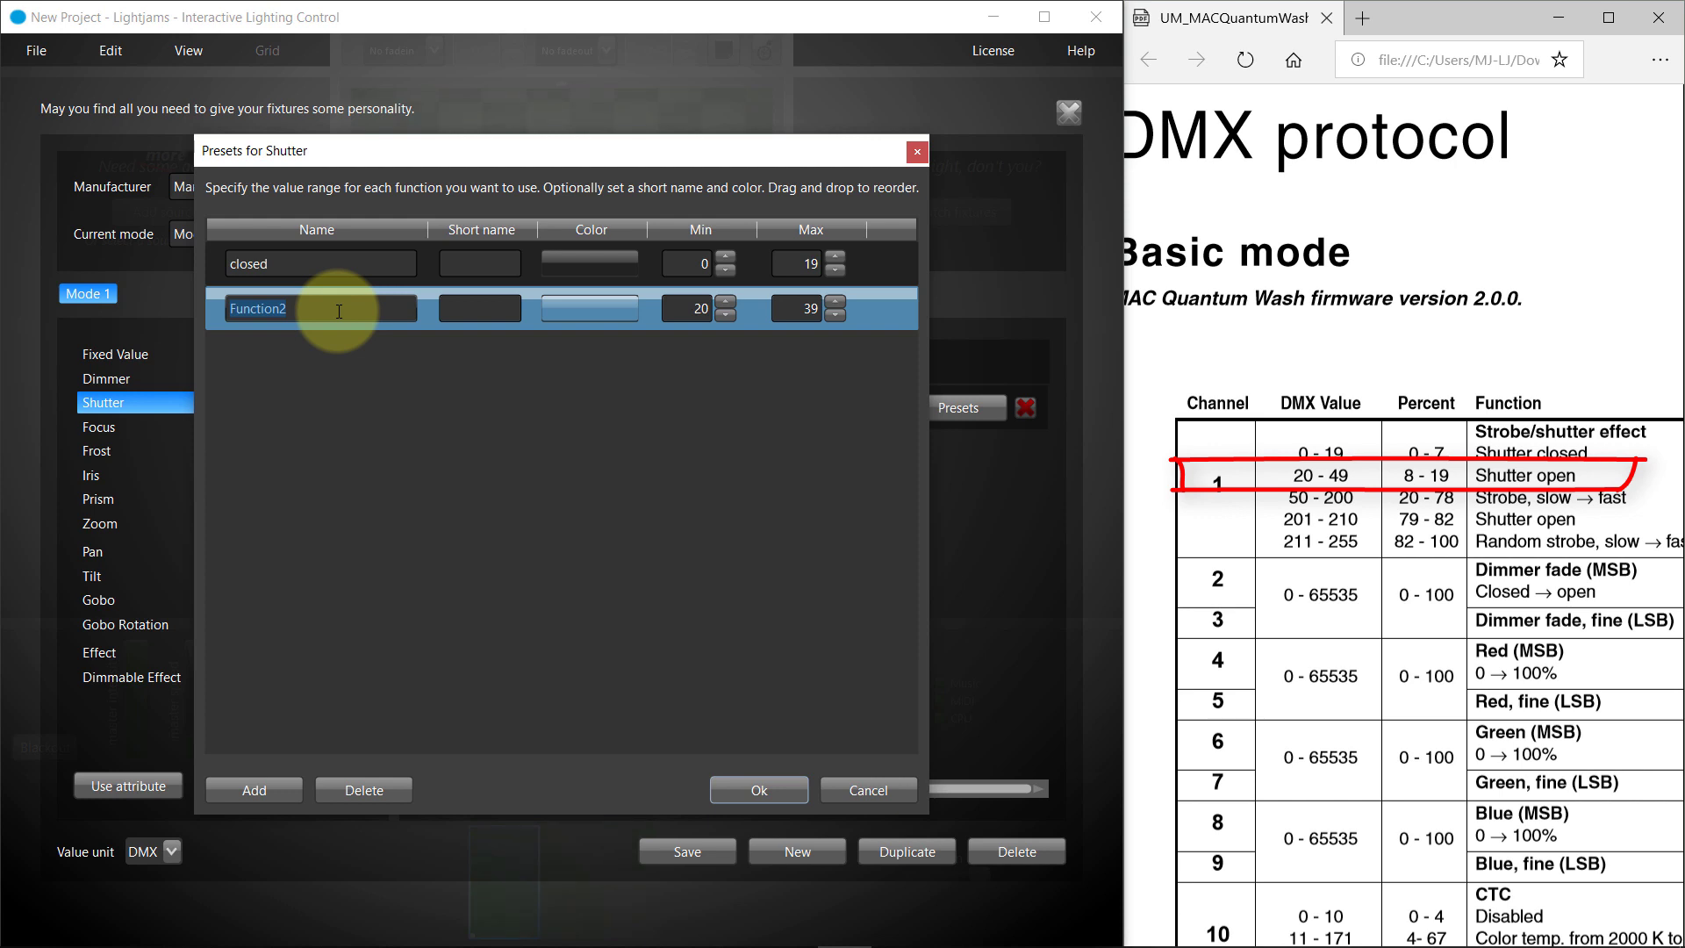
type("open")
left_click(623, 256)
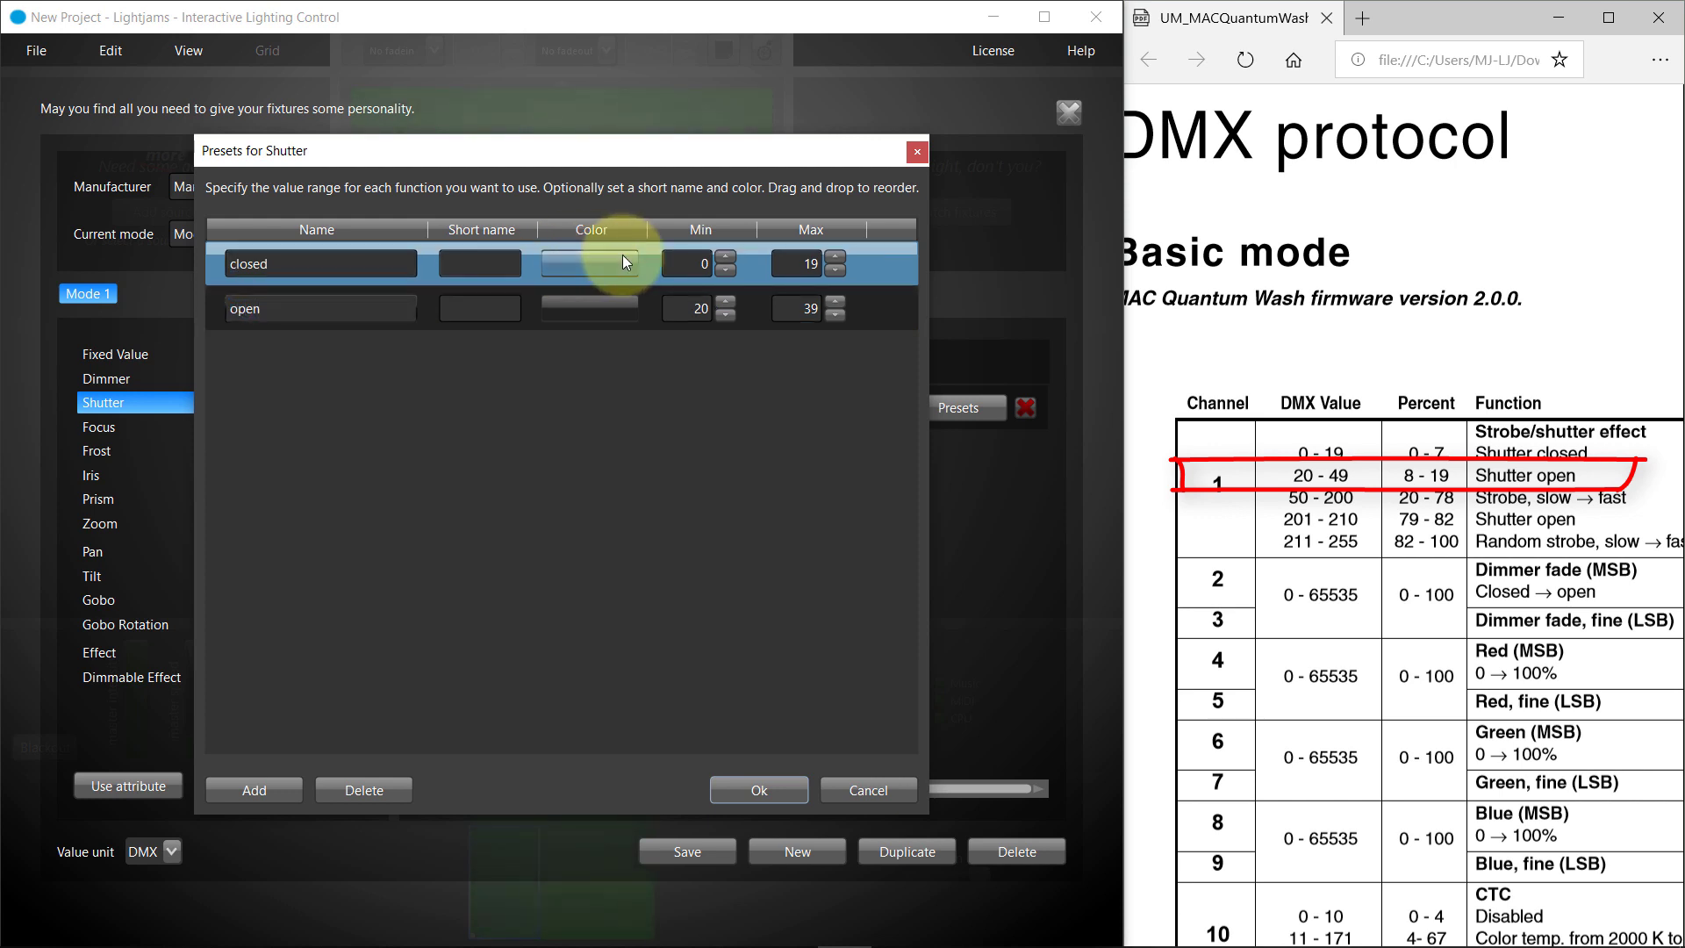
left_click(811, 312)
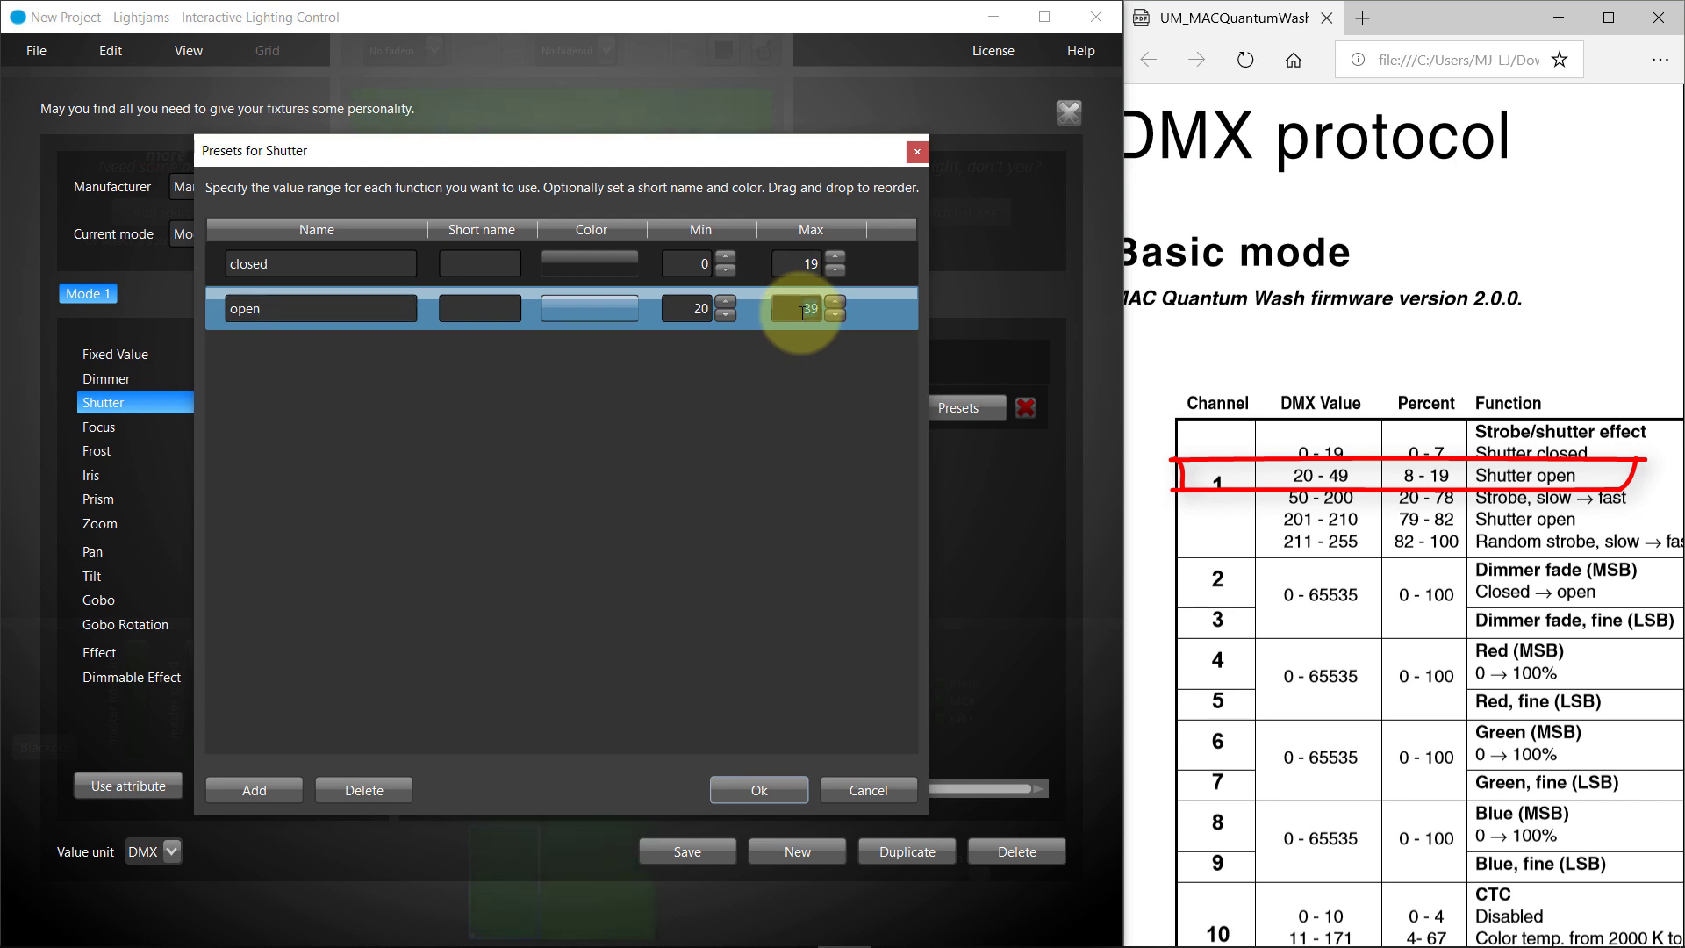
type("49")
left_click(642, 498)
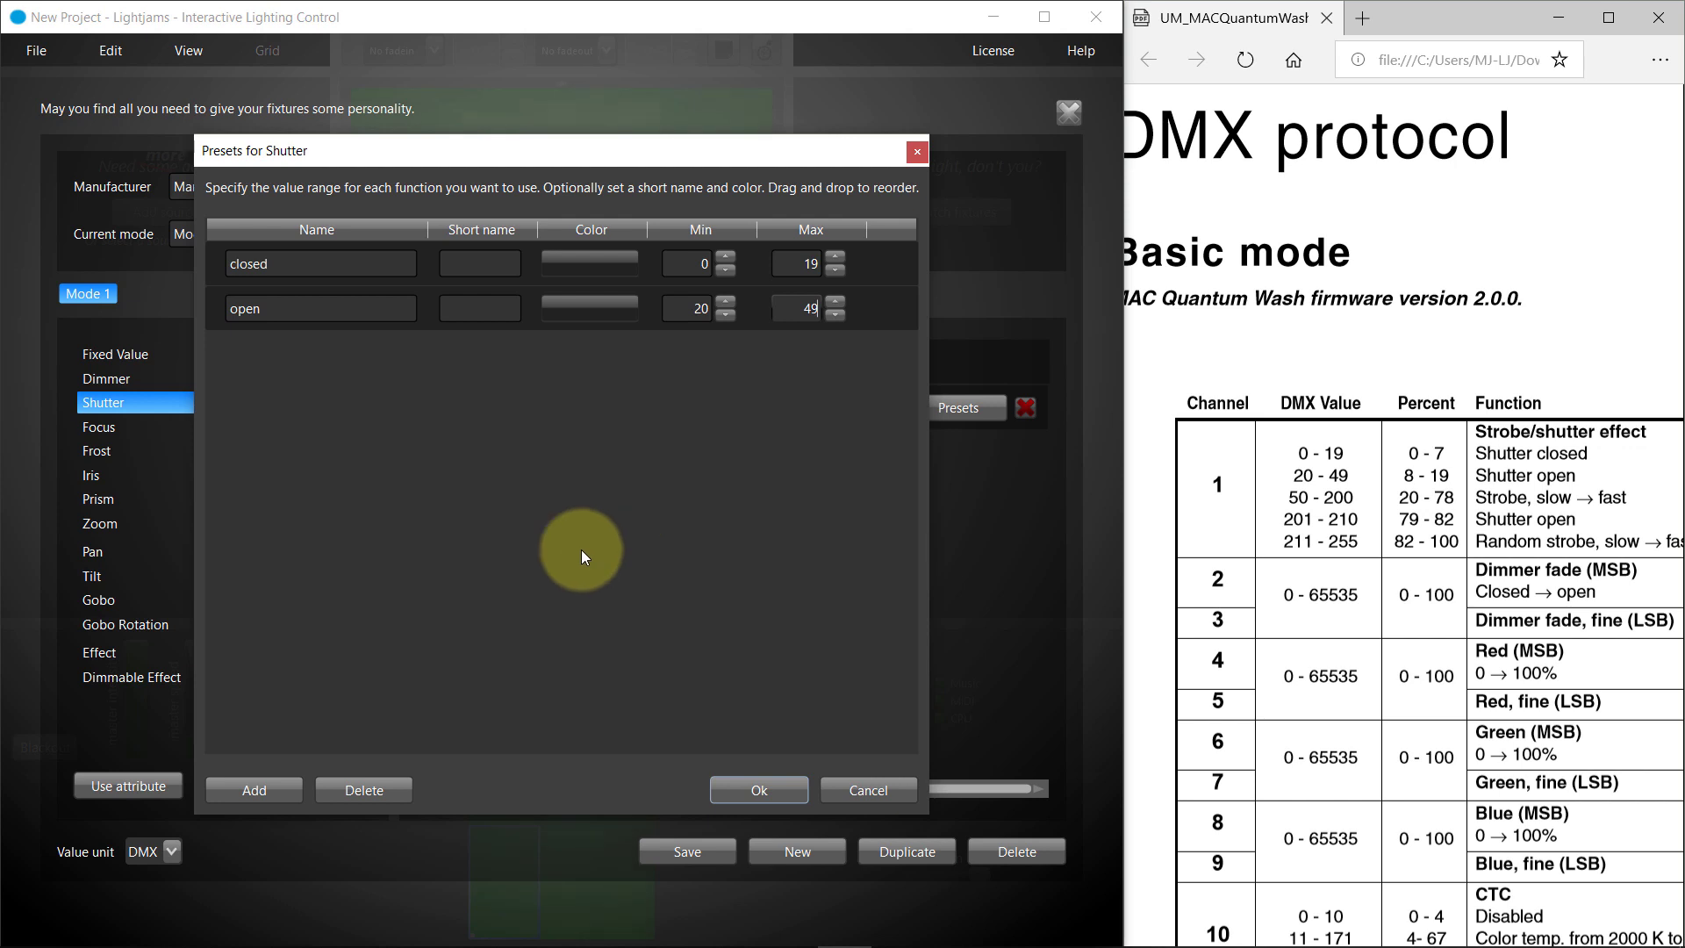
Step: Add a third Shutter preset named "strobe" and accept the preset list
left_click(267, 788)
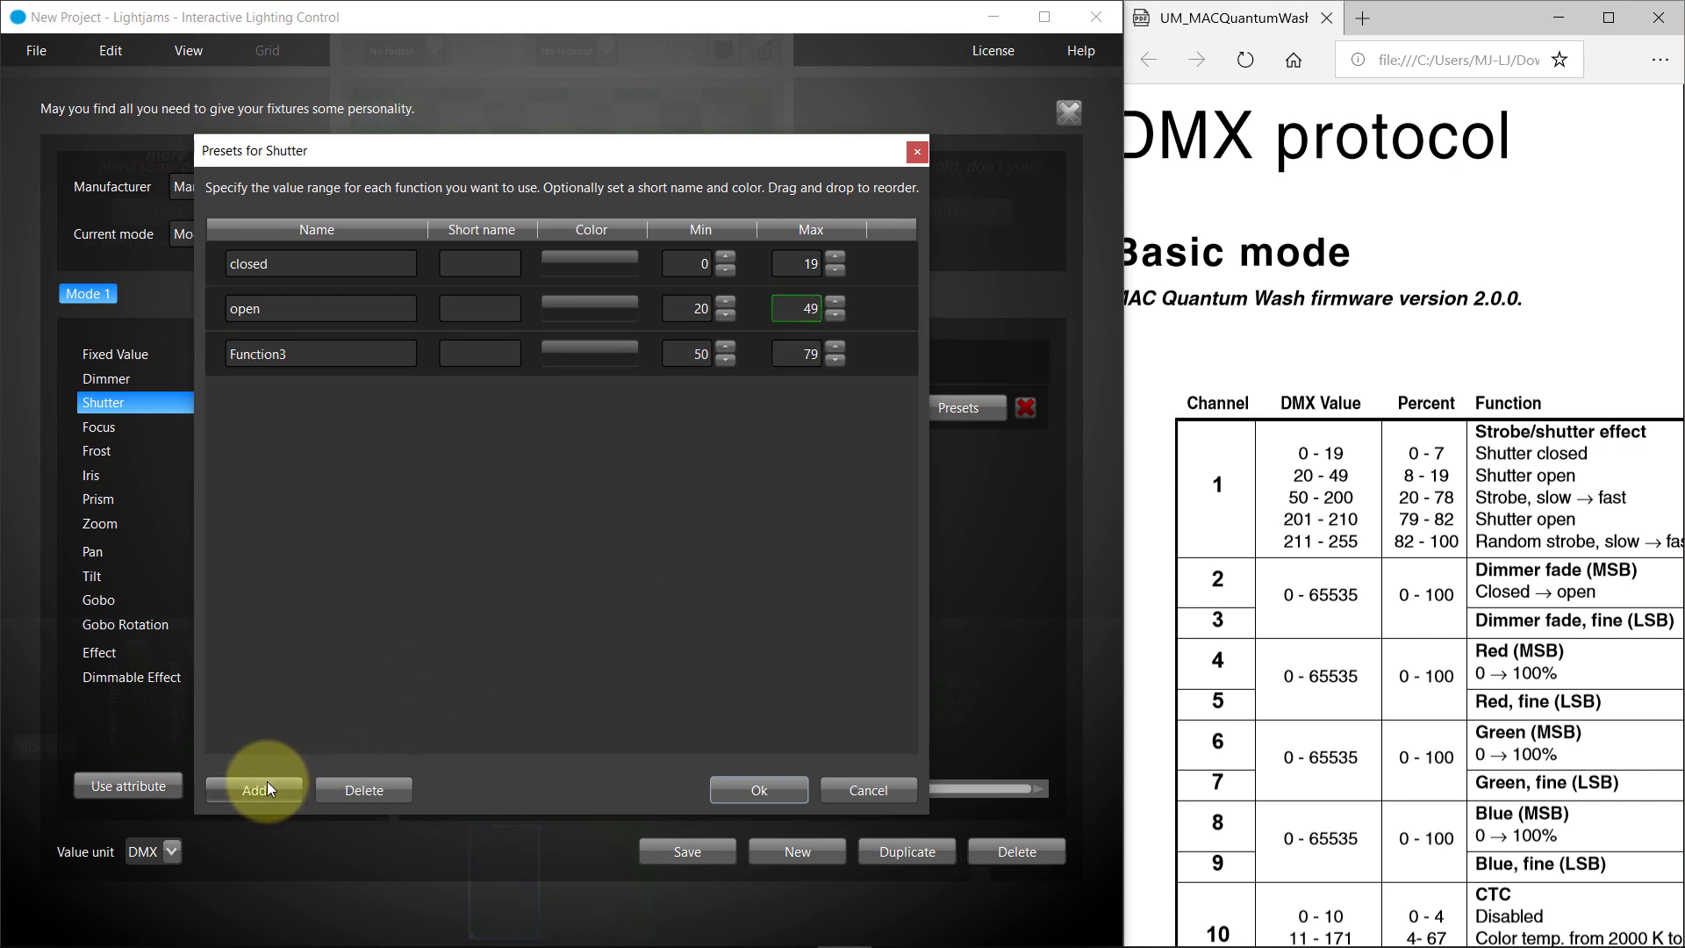
left_click(331, 354)
key("ctrl+a")
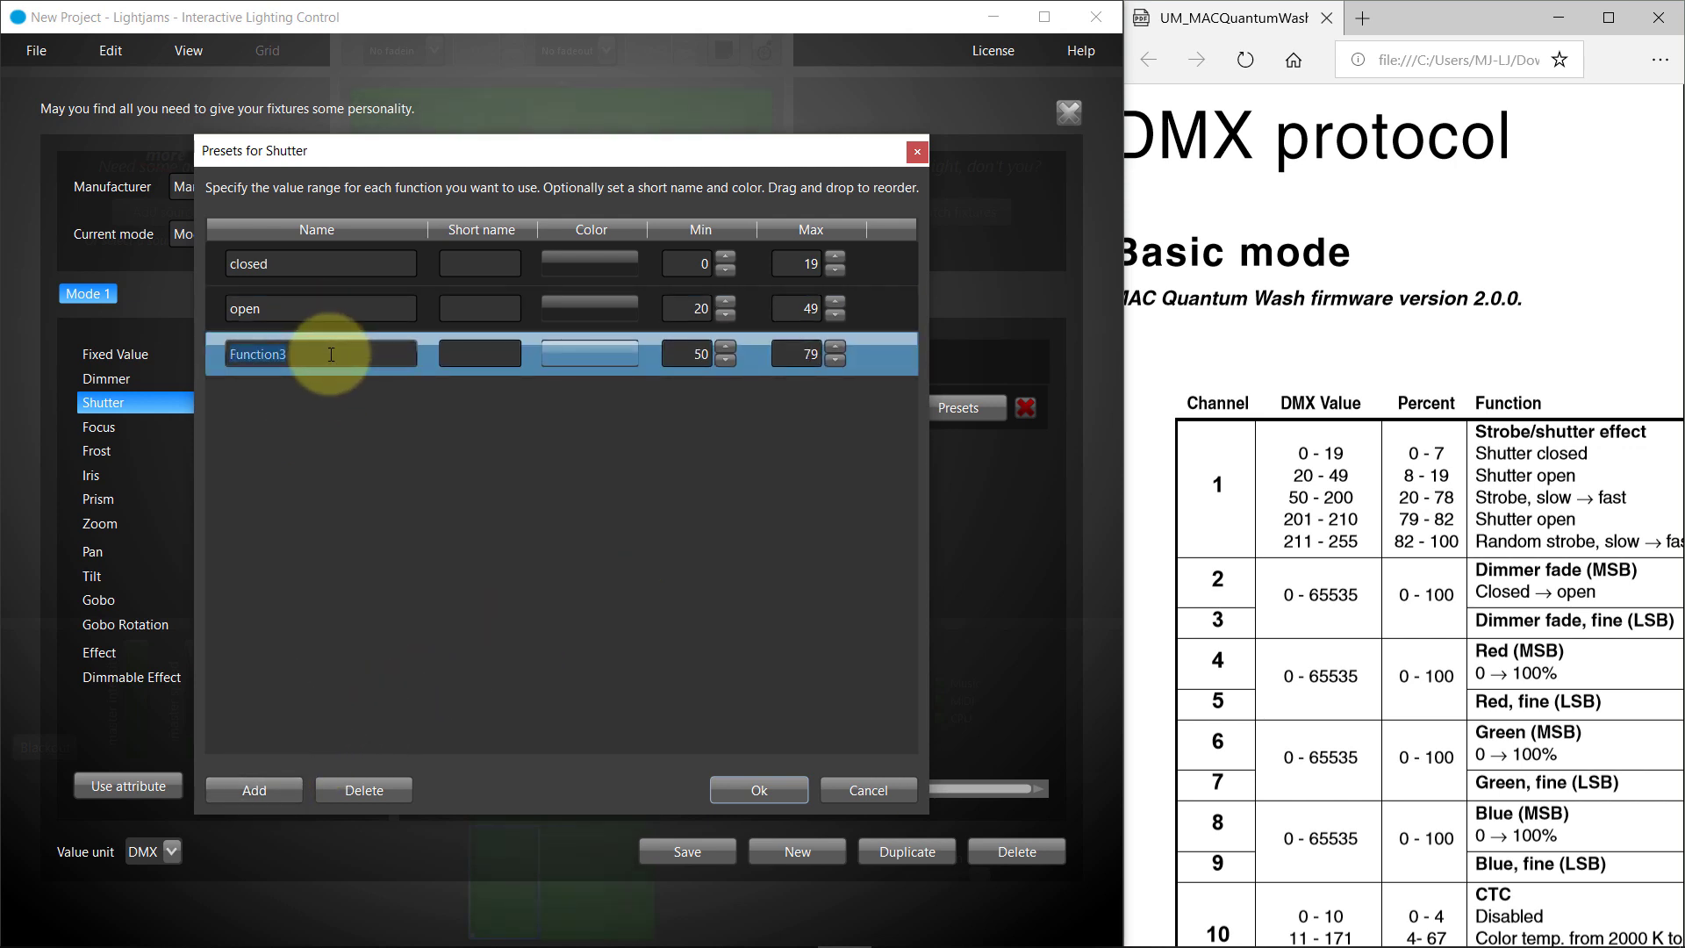
type("strobe")
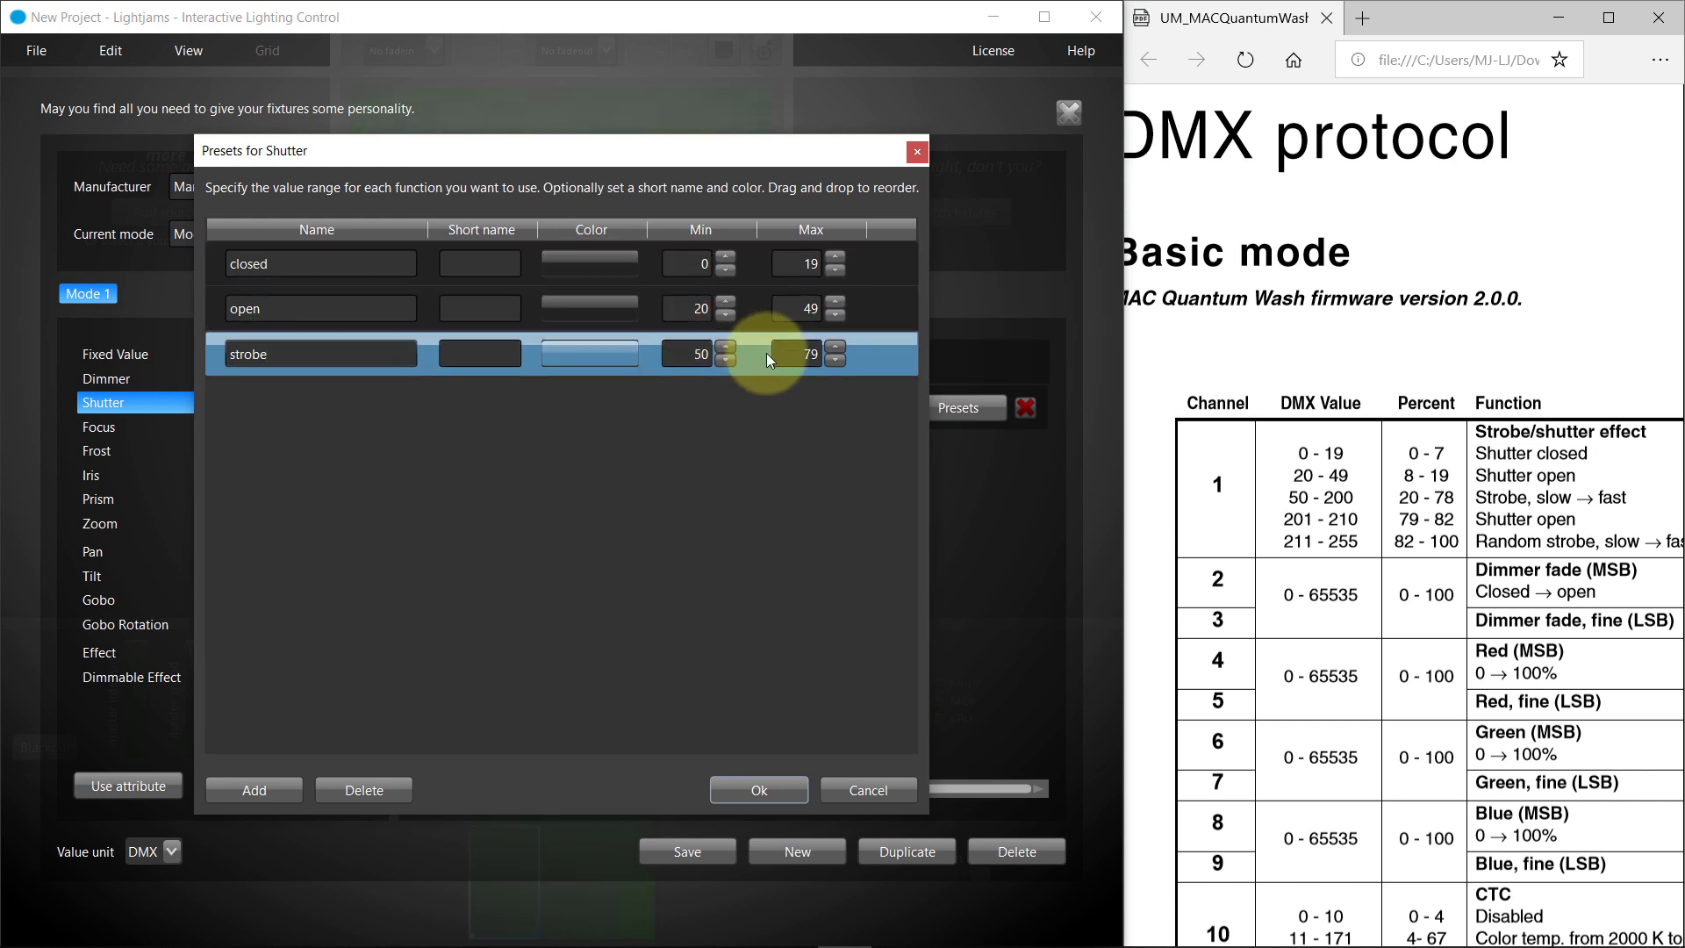
left_click(759, 790)
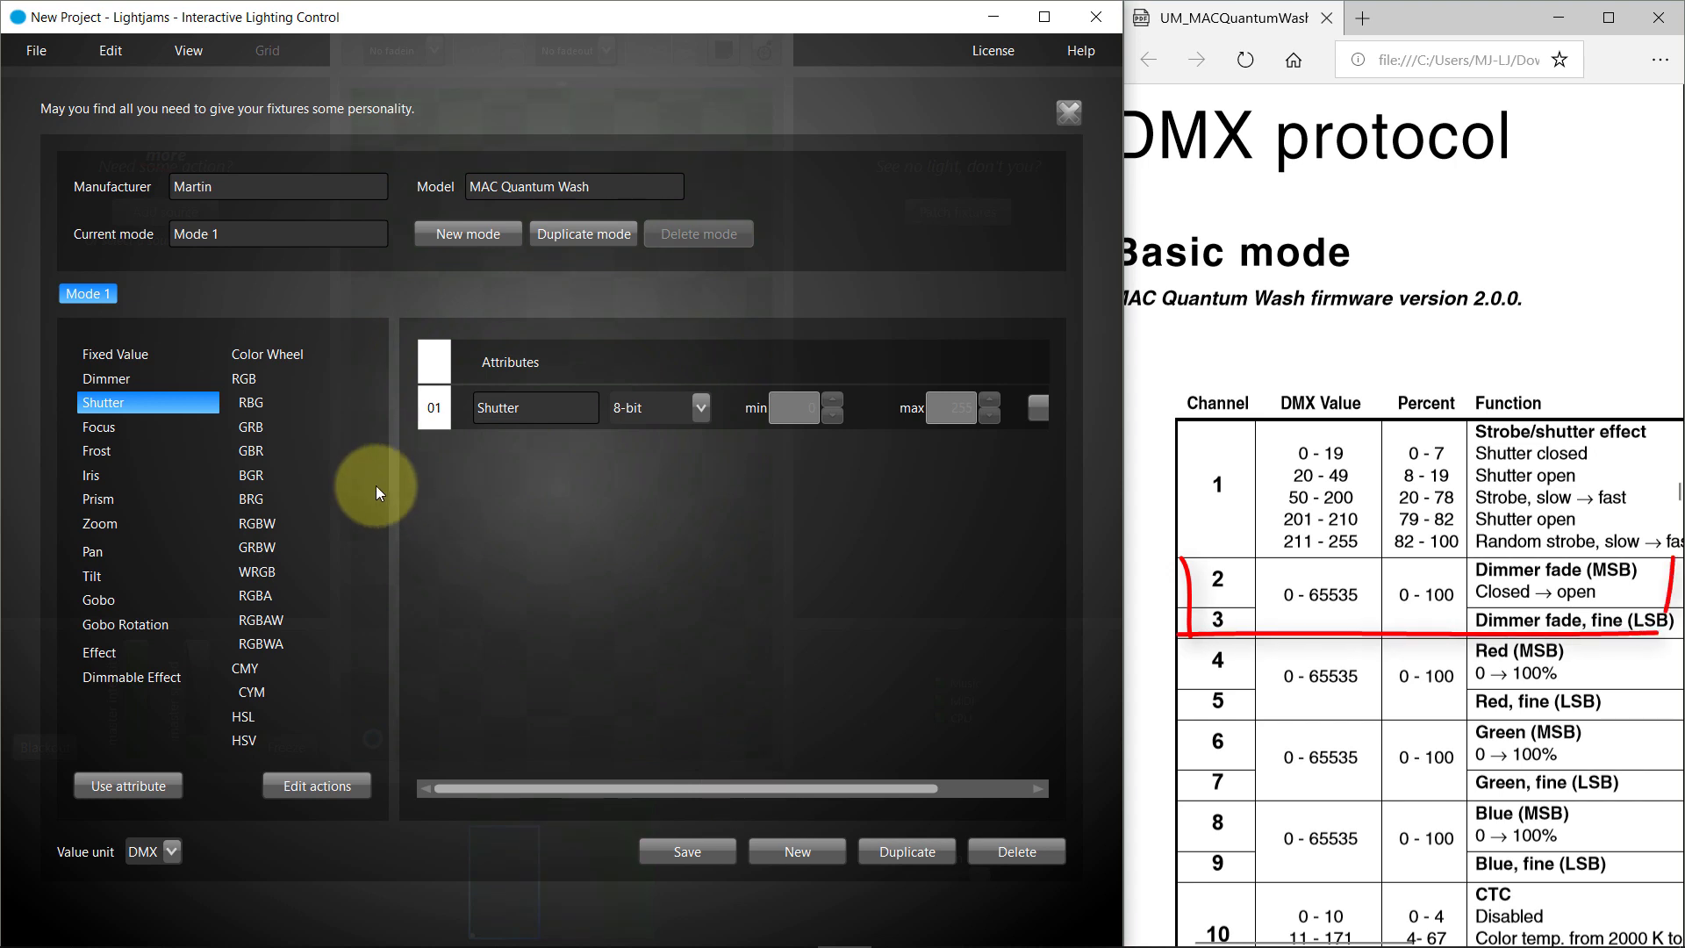
Step: Add a Dimmer attribute and an RGB attribute to Mode 1, both set to 16-bit MSB
double_click(126, 377)
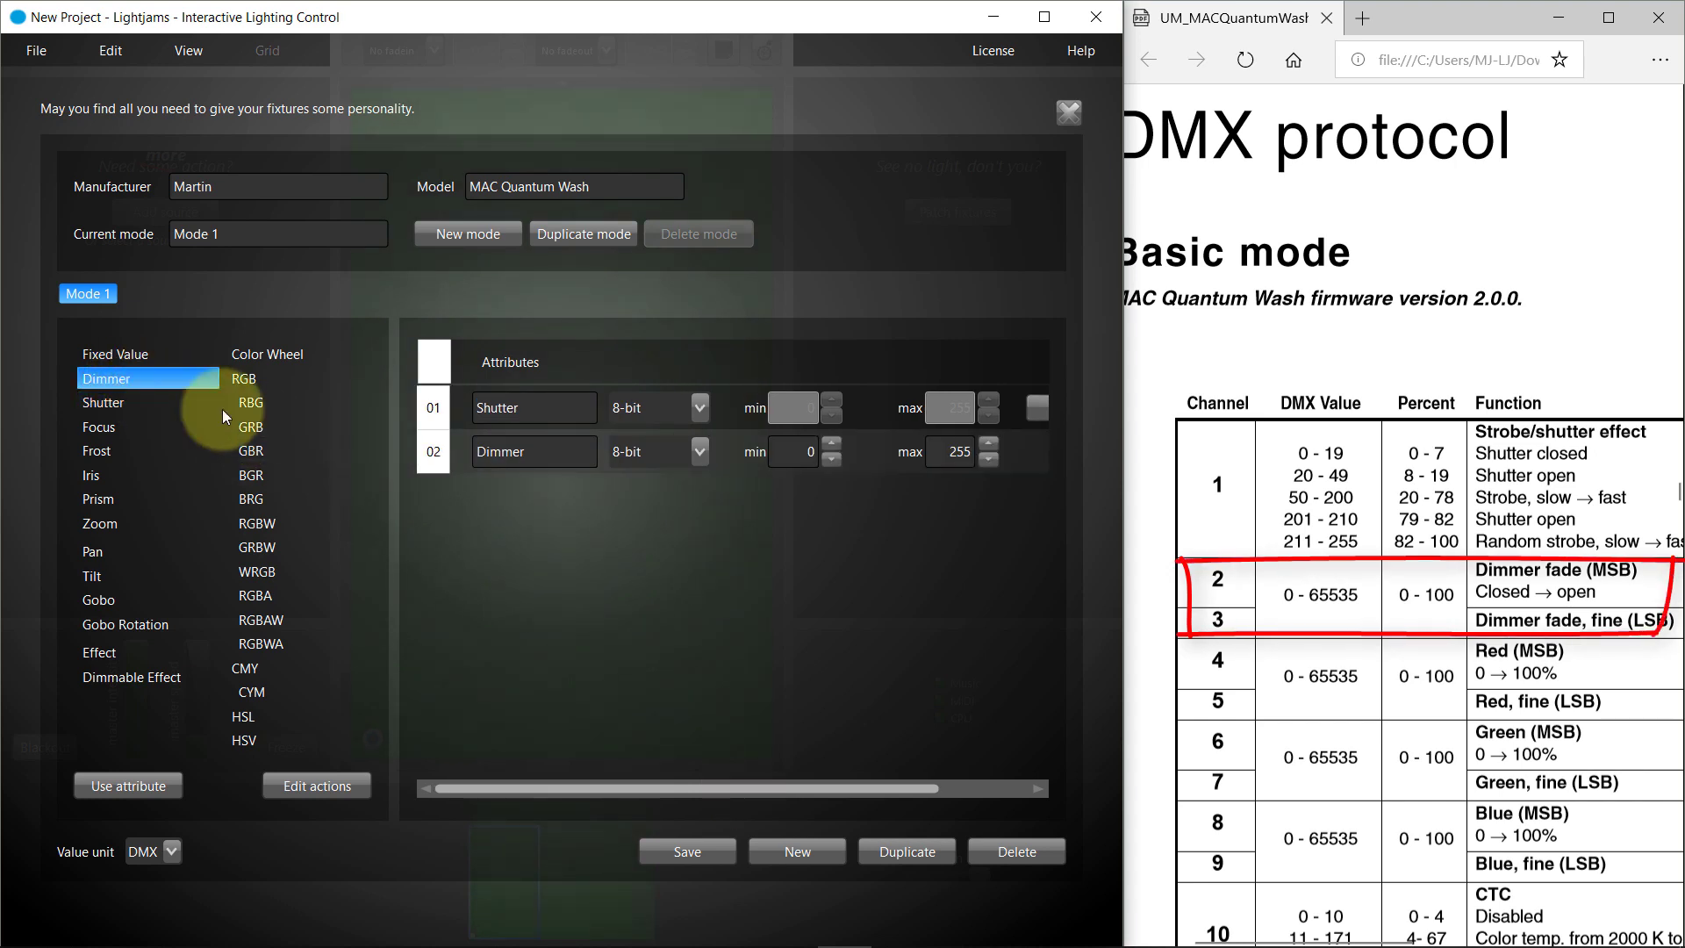
left_click(635, 450)
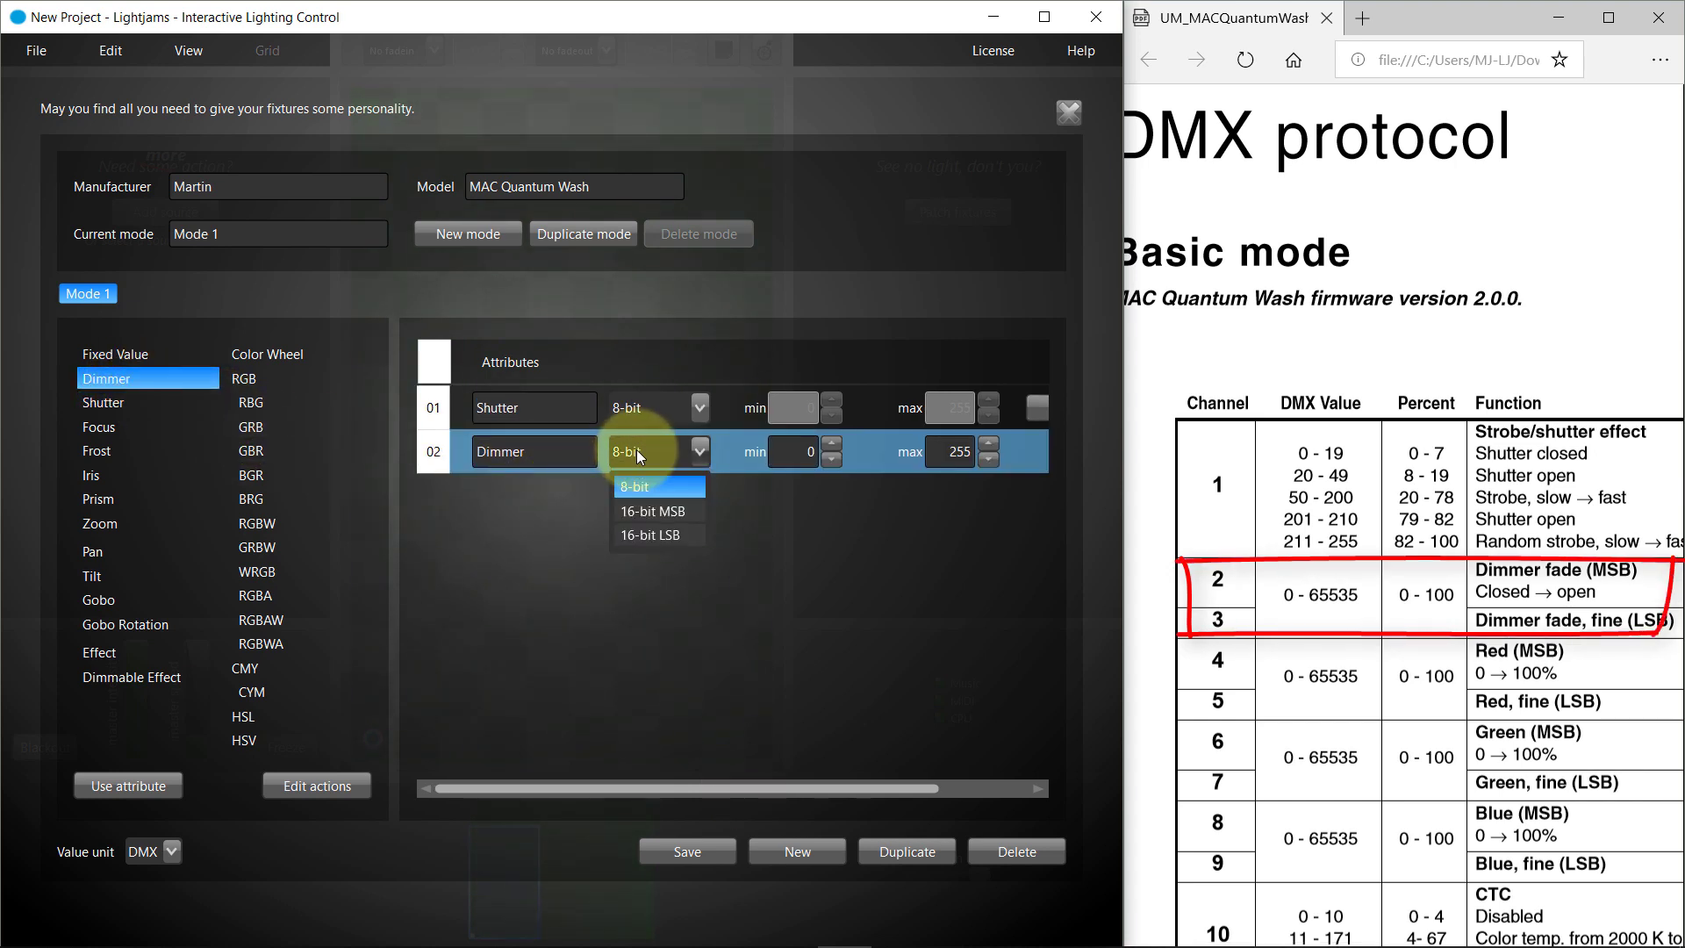
left_click(690, 509)
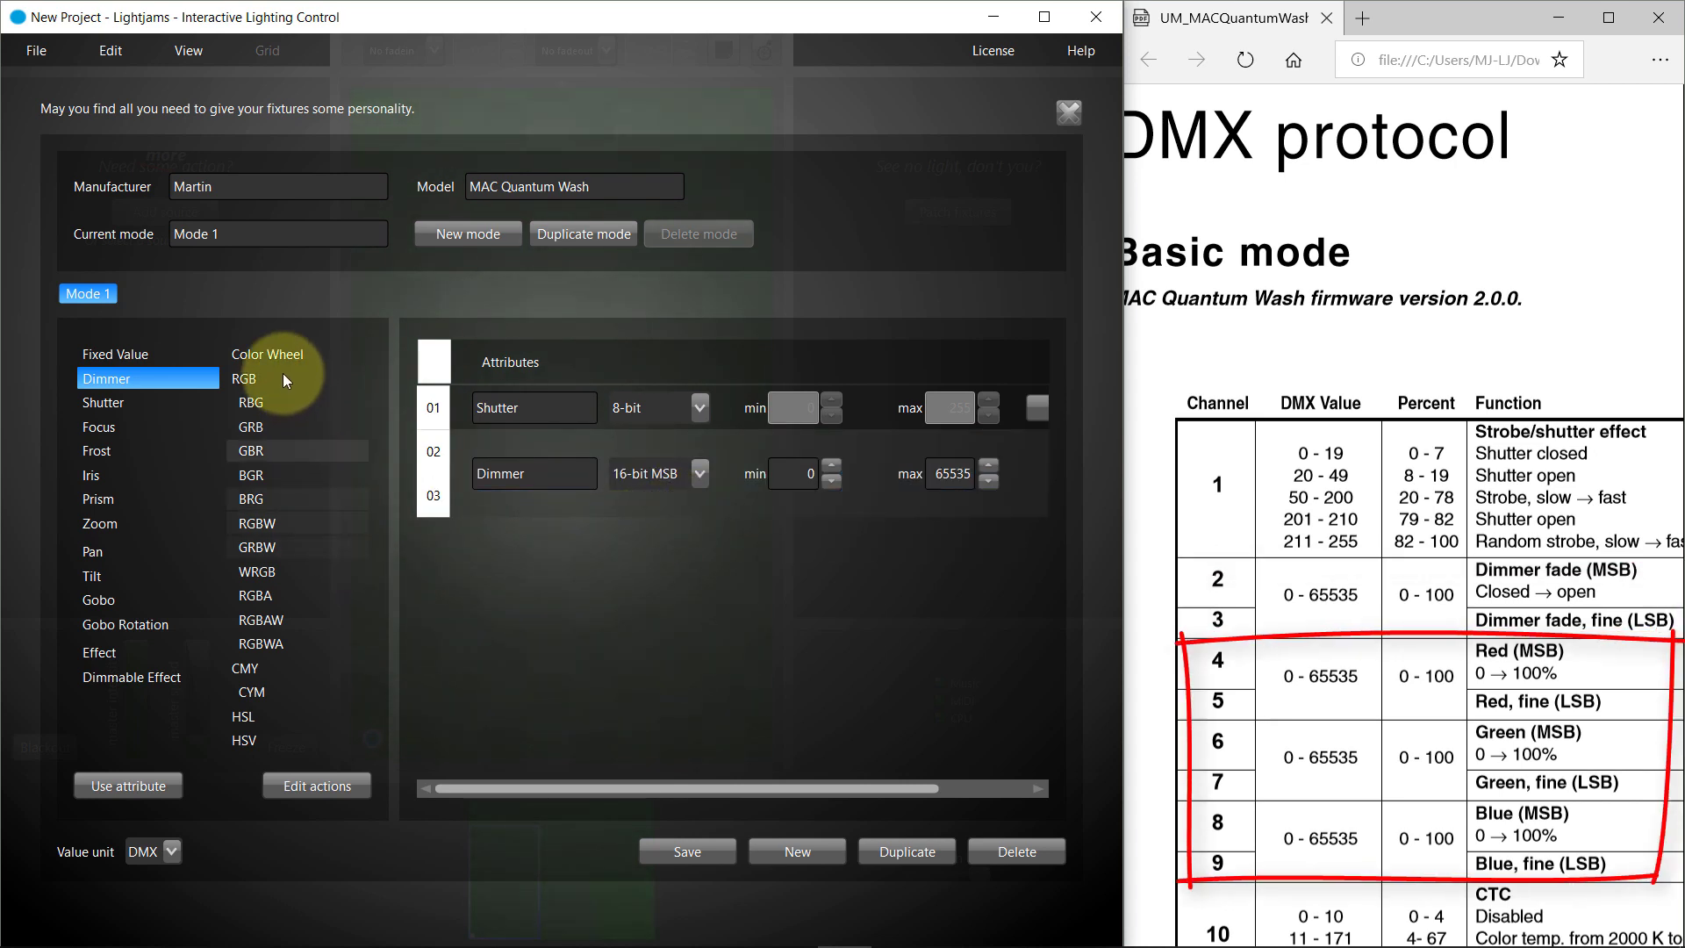
double_click(260, 375)
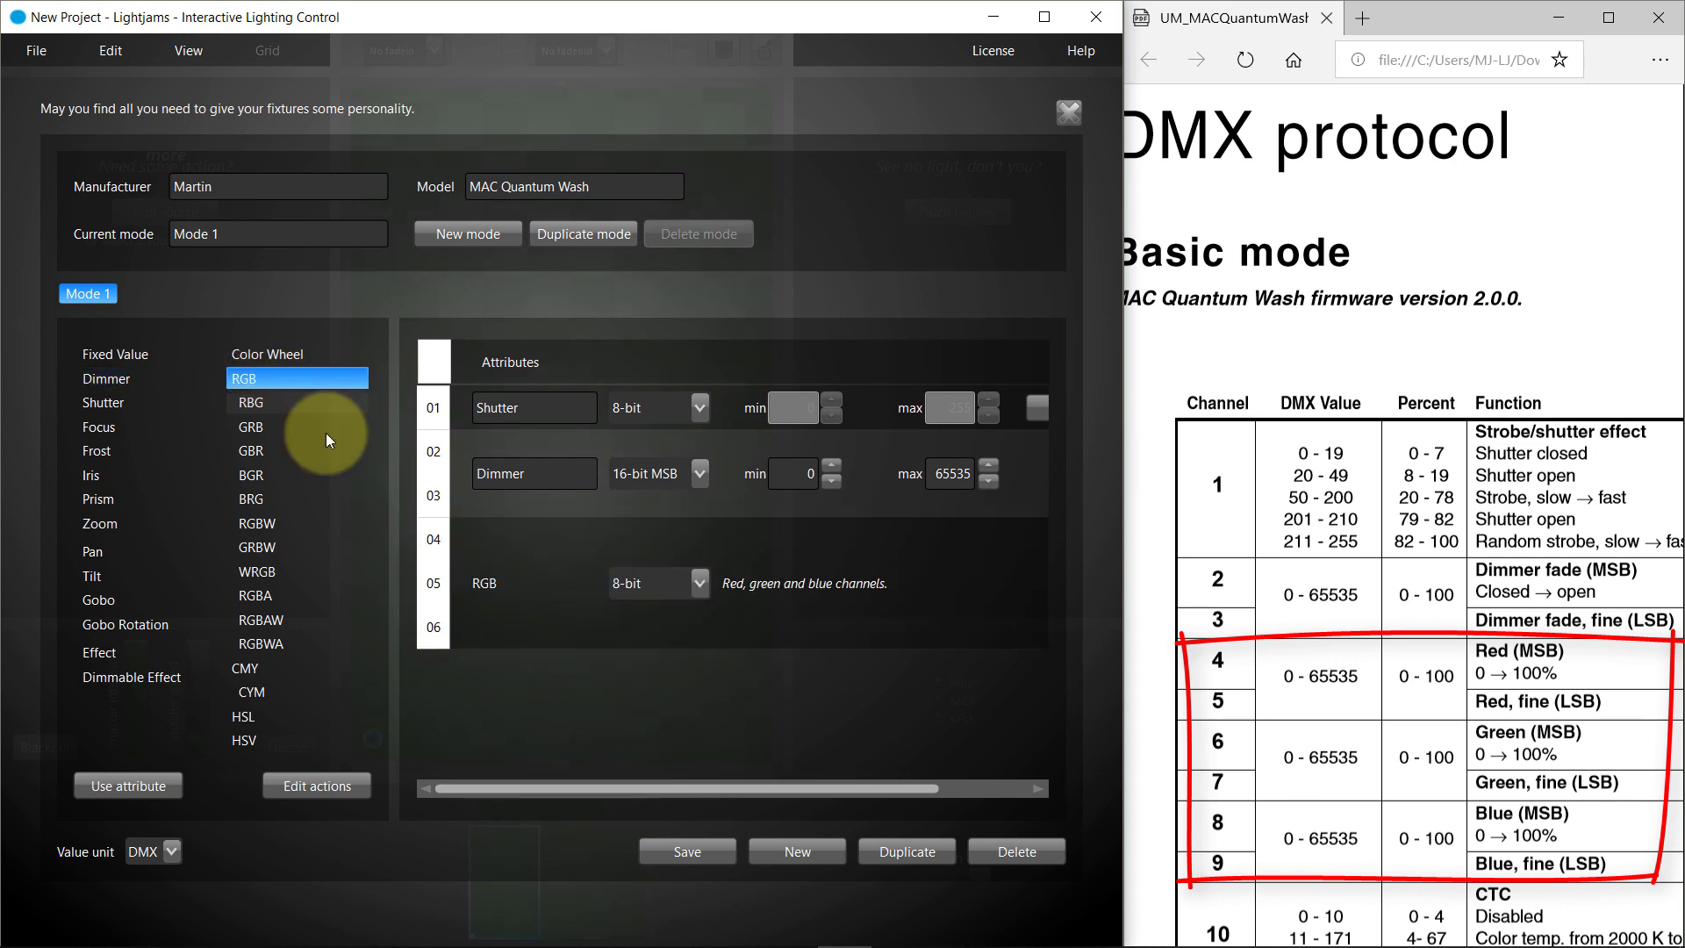
left_click(665, 586)
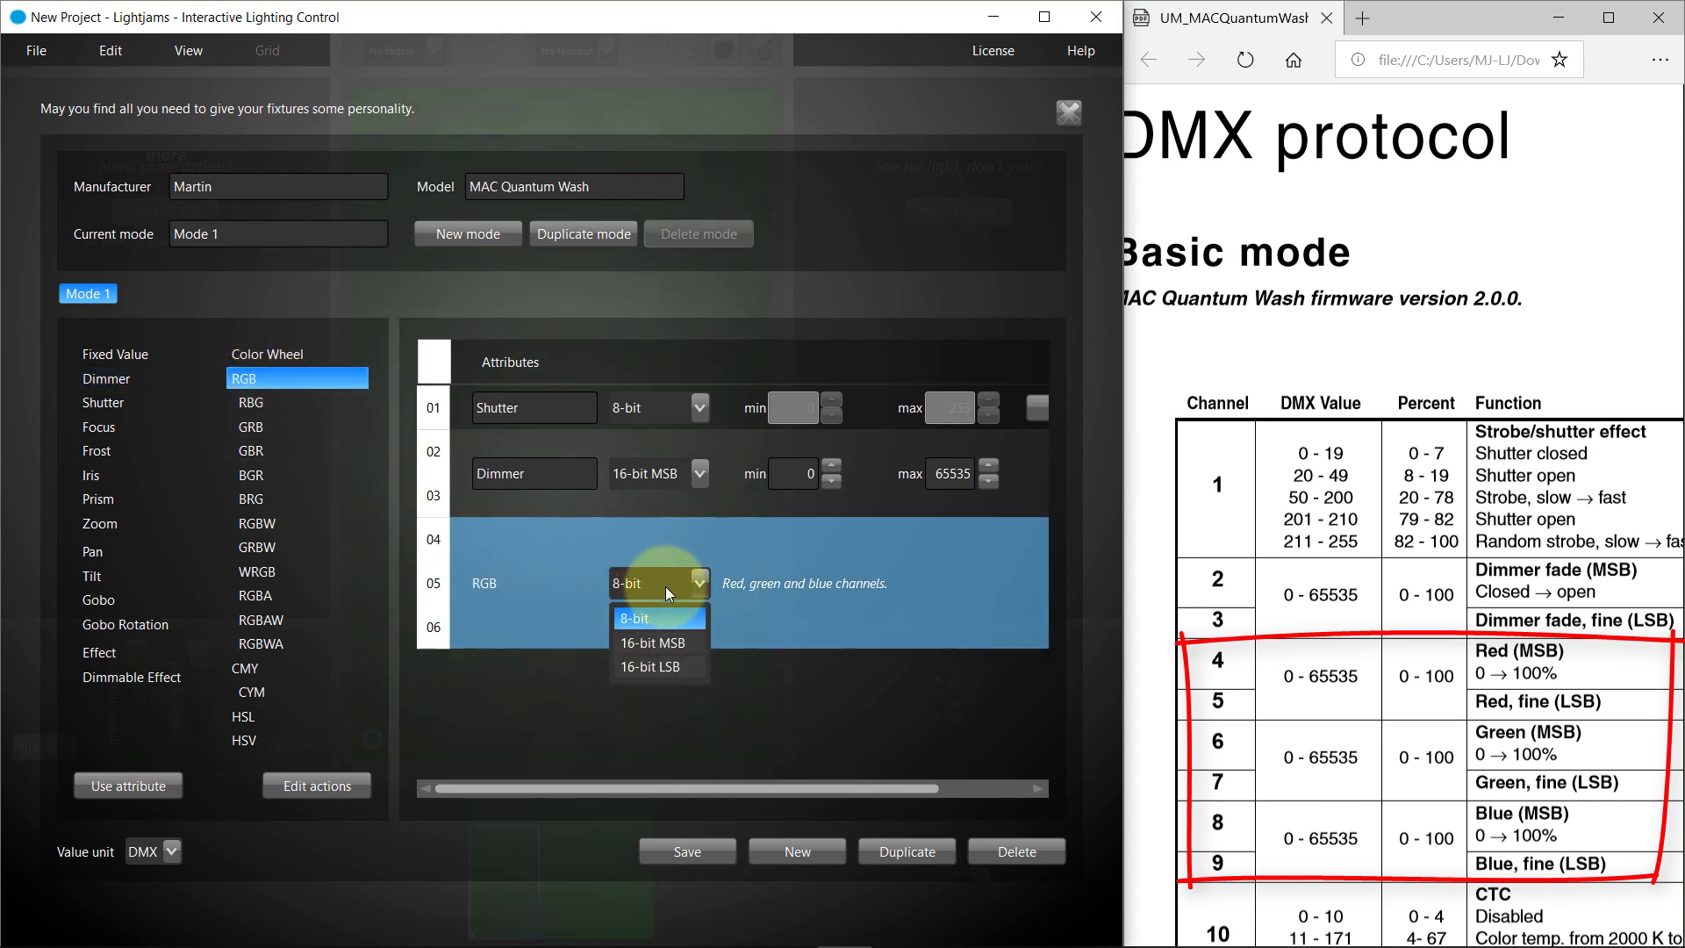
left_click(699, 645)
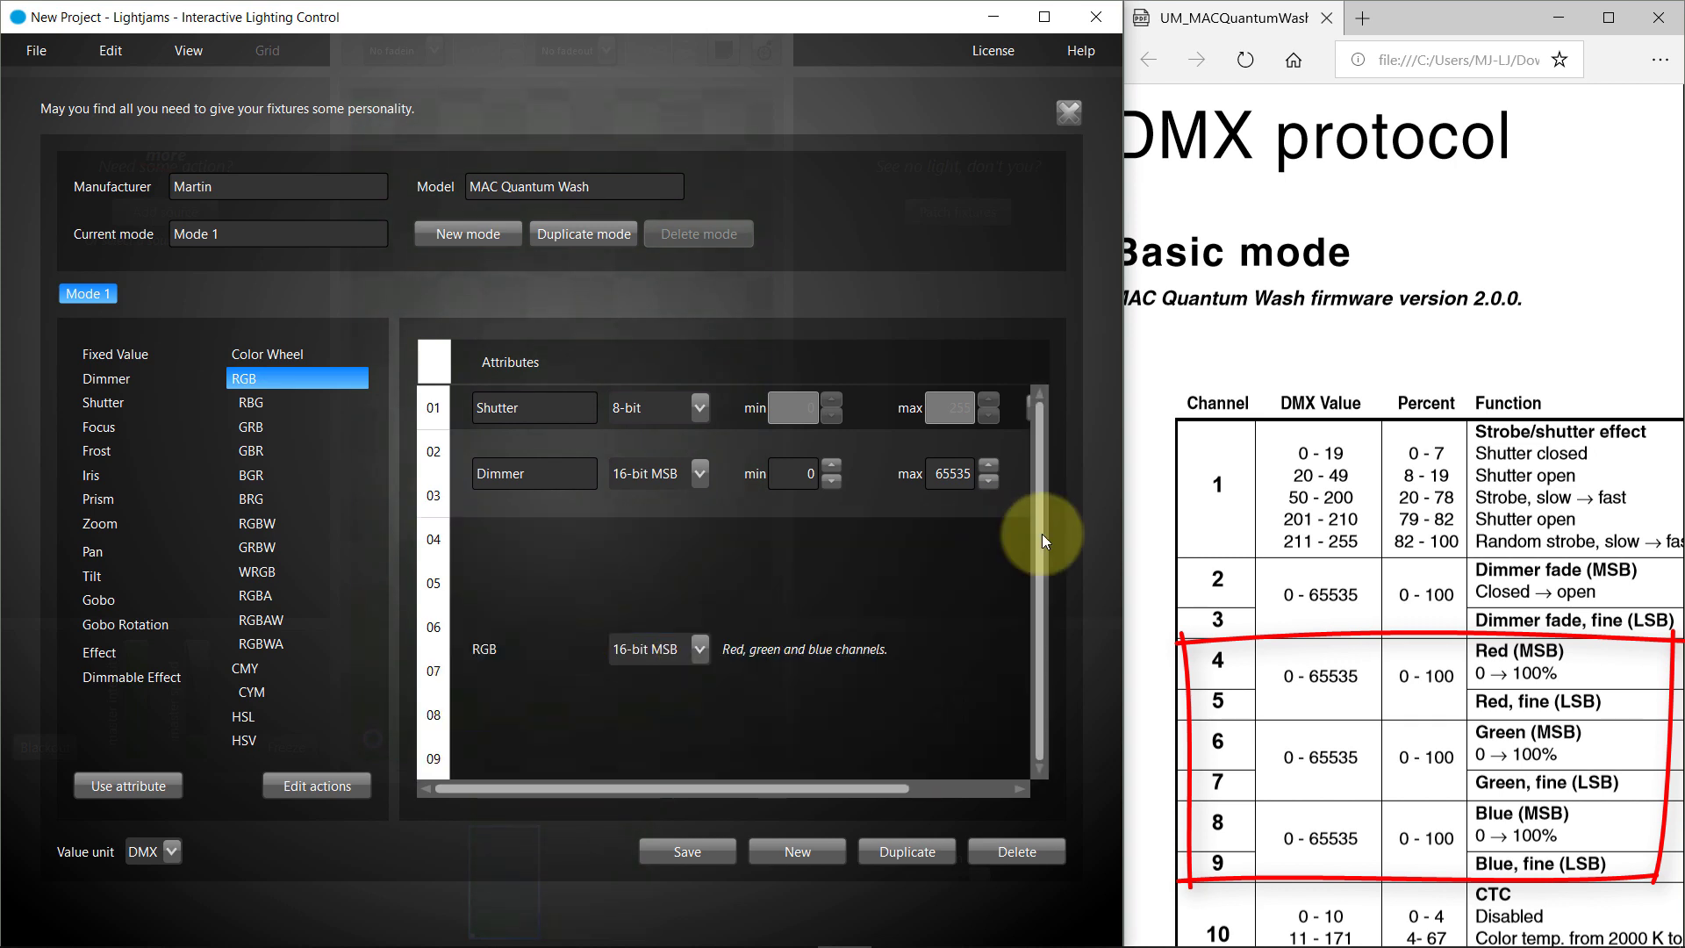
Step: Add a Fixed Value attribute for the CTC channel 10 and name it "Fixed (ctc disabled)"
scroll(1394, 718, "down", 3)
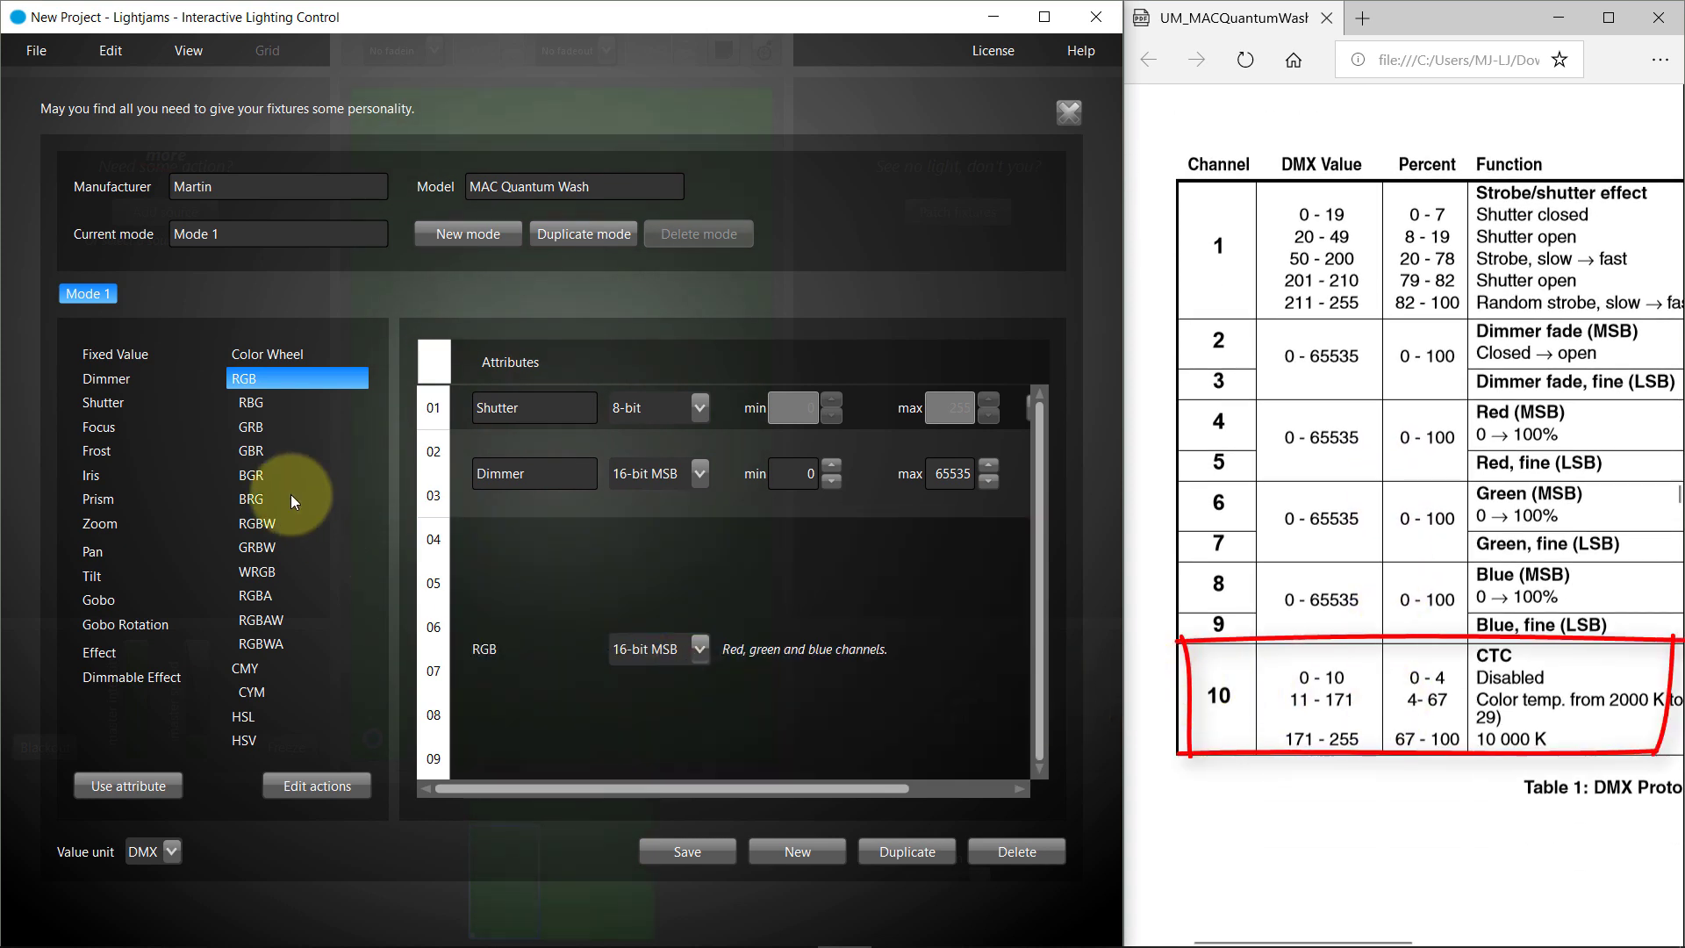
double_click(129, 355)
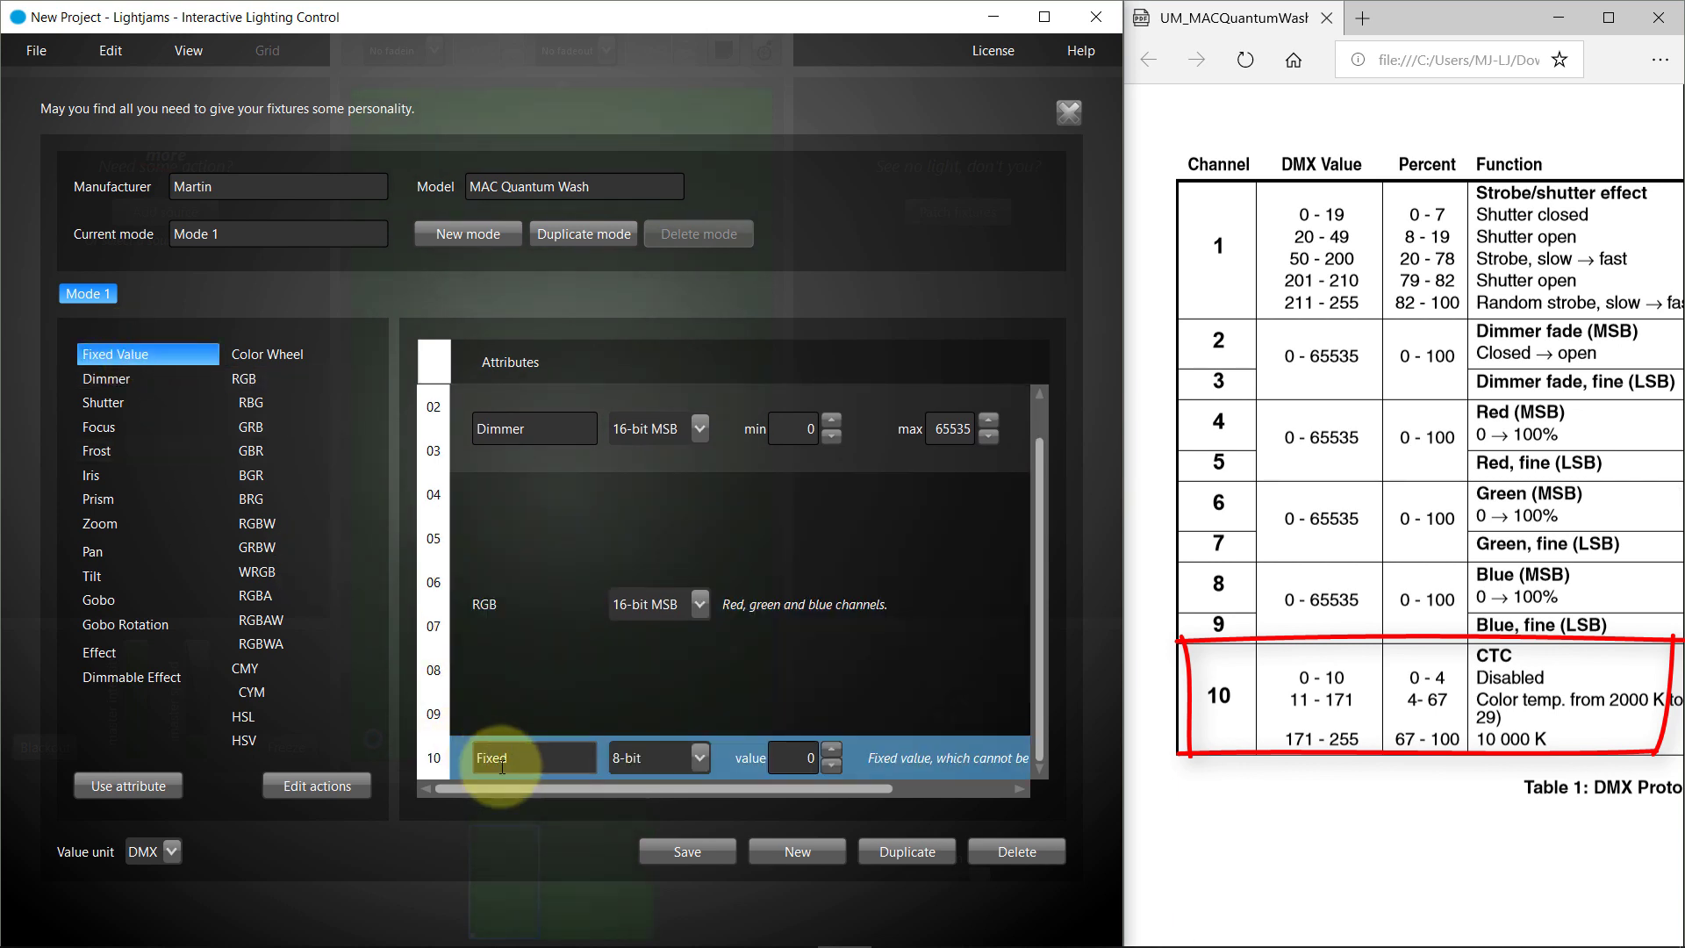
left_click(532, 763)
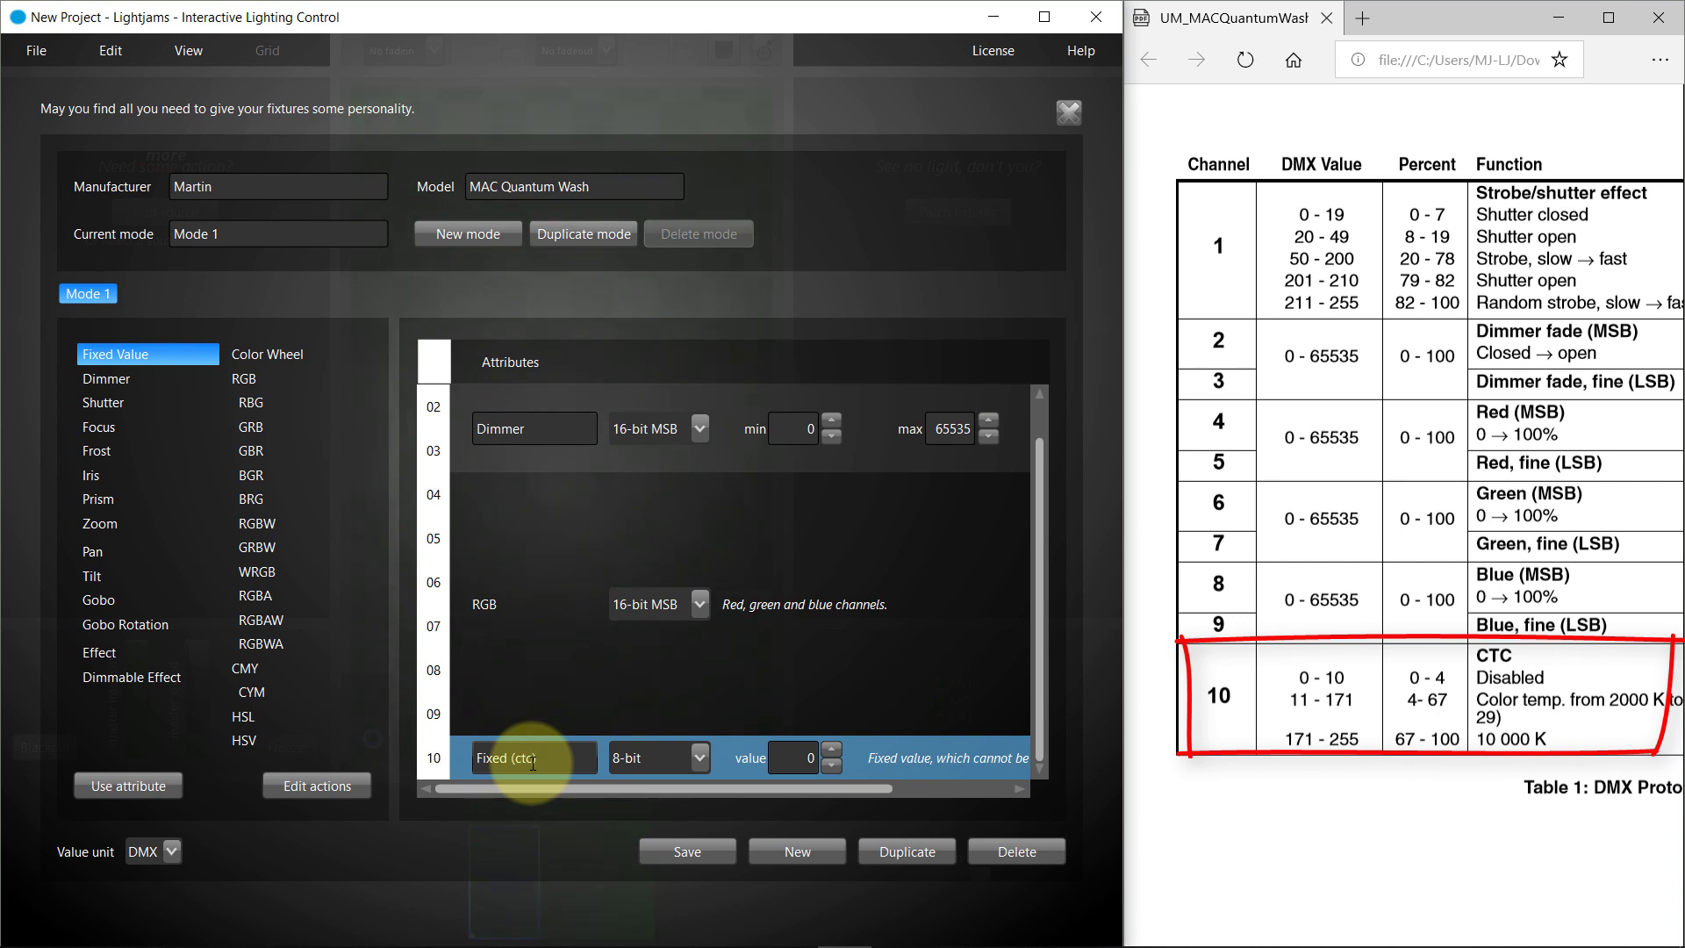
type("(ctc dsl)")
type("led")
key("BackSpace")
key("BackSpace")
key("BackSpace")
key("BackSpace")
key("BackSpace")
key("BackSpace")
key("BackSpace")
type("isabled")
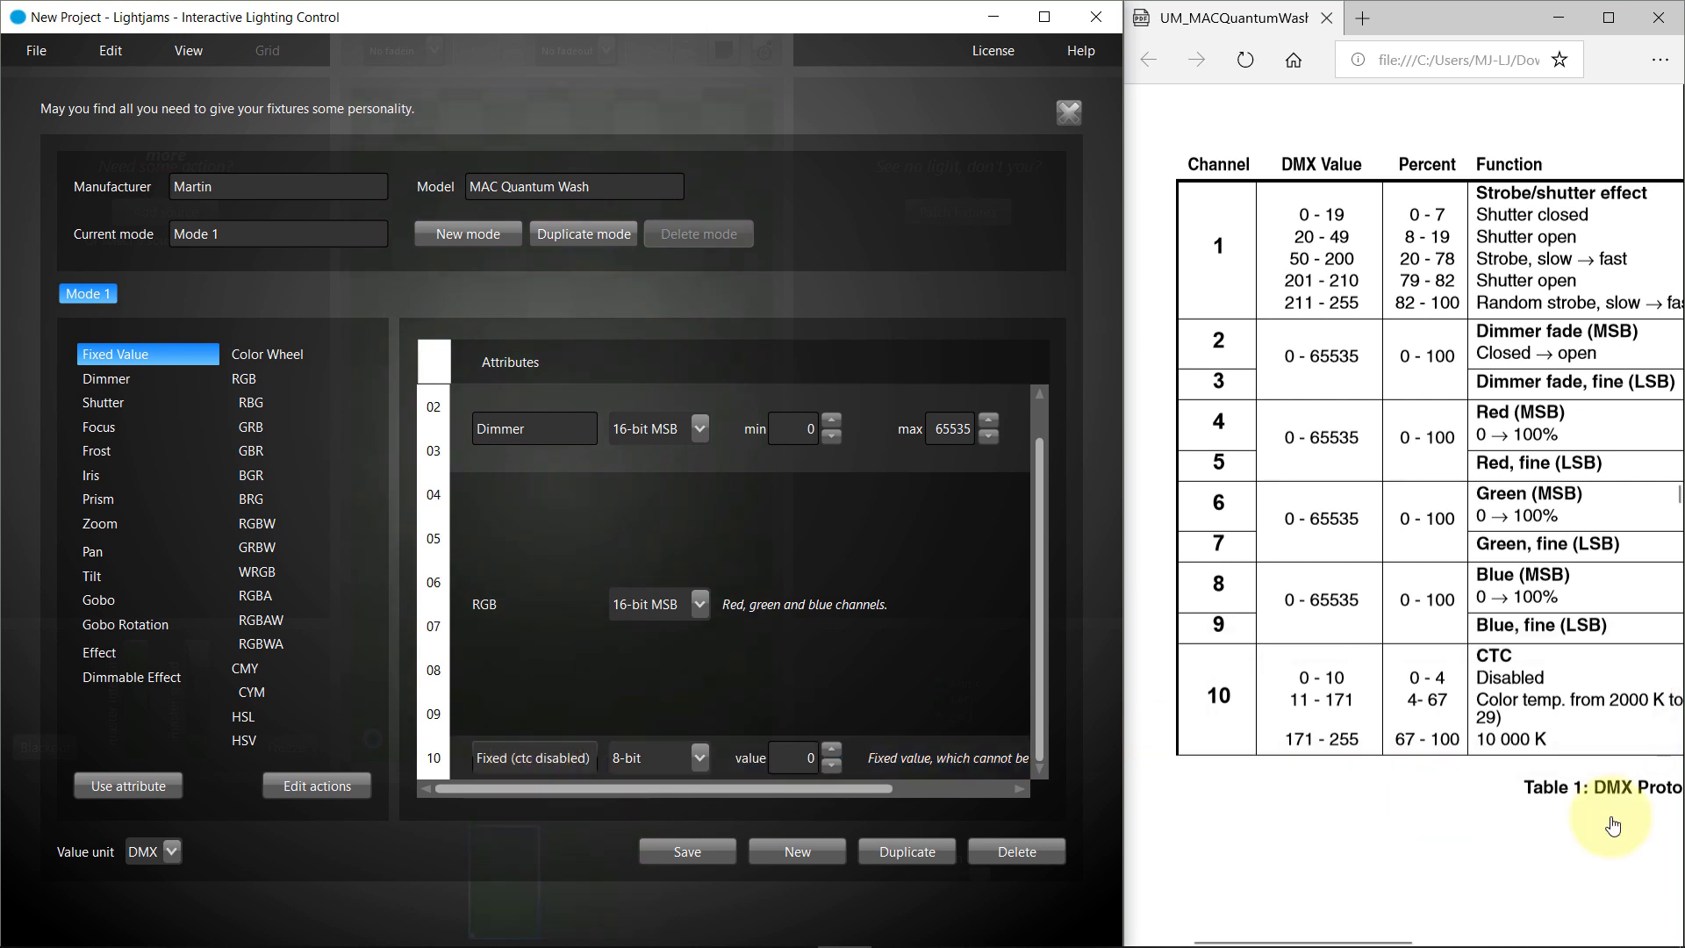
Step: Find channel 11 in the DMX protocol and add a Fixed Value attribute for it named "Fixed (rgb control)"
scroll(1612, 825, "down", 3)
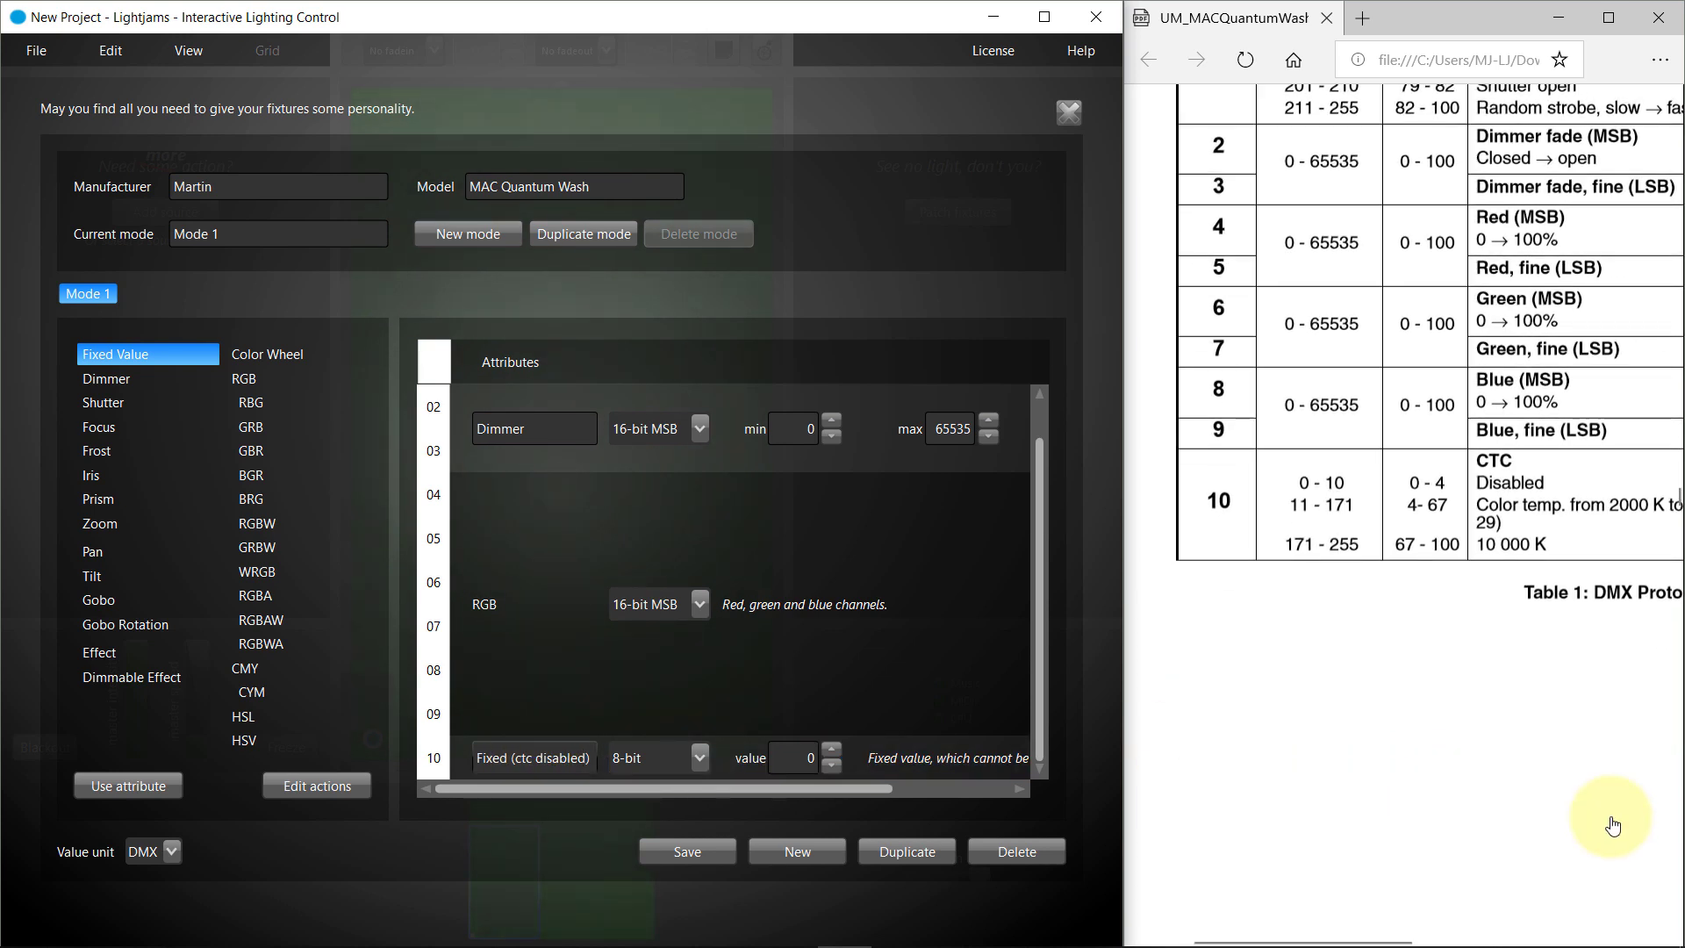
scroll(1612, 825, "down", 5)
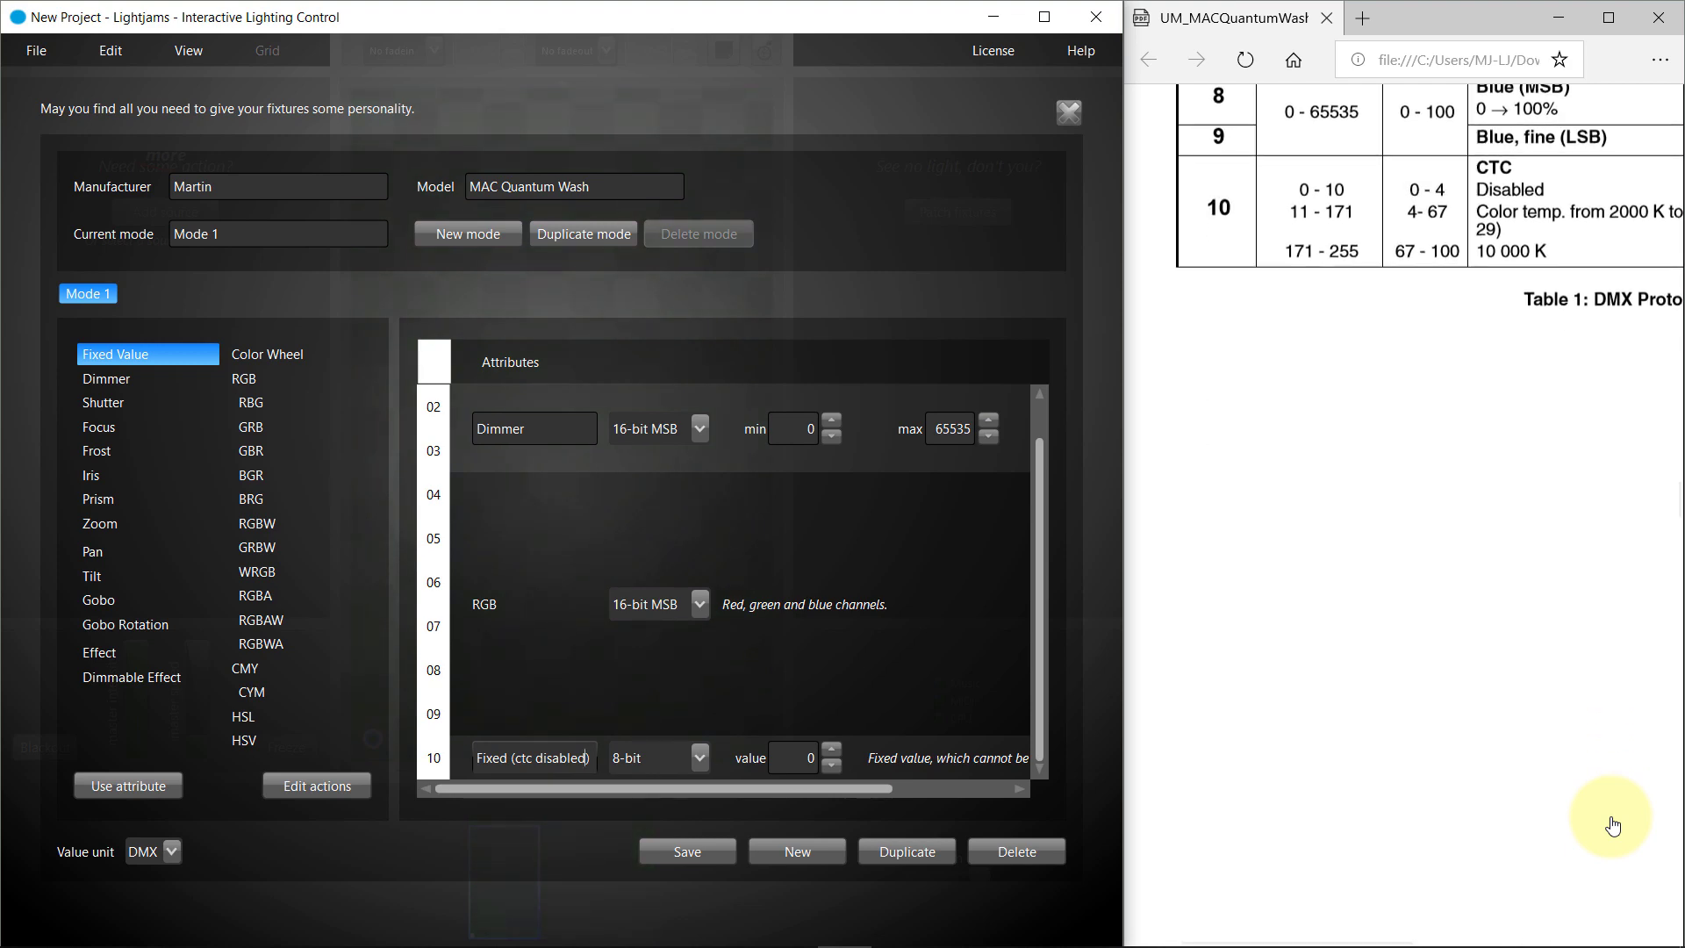
scroll(1612, 825, "down", 10)
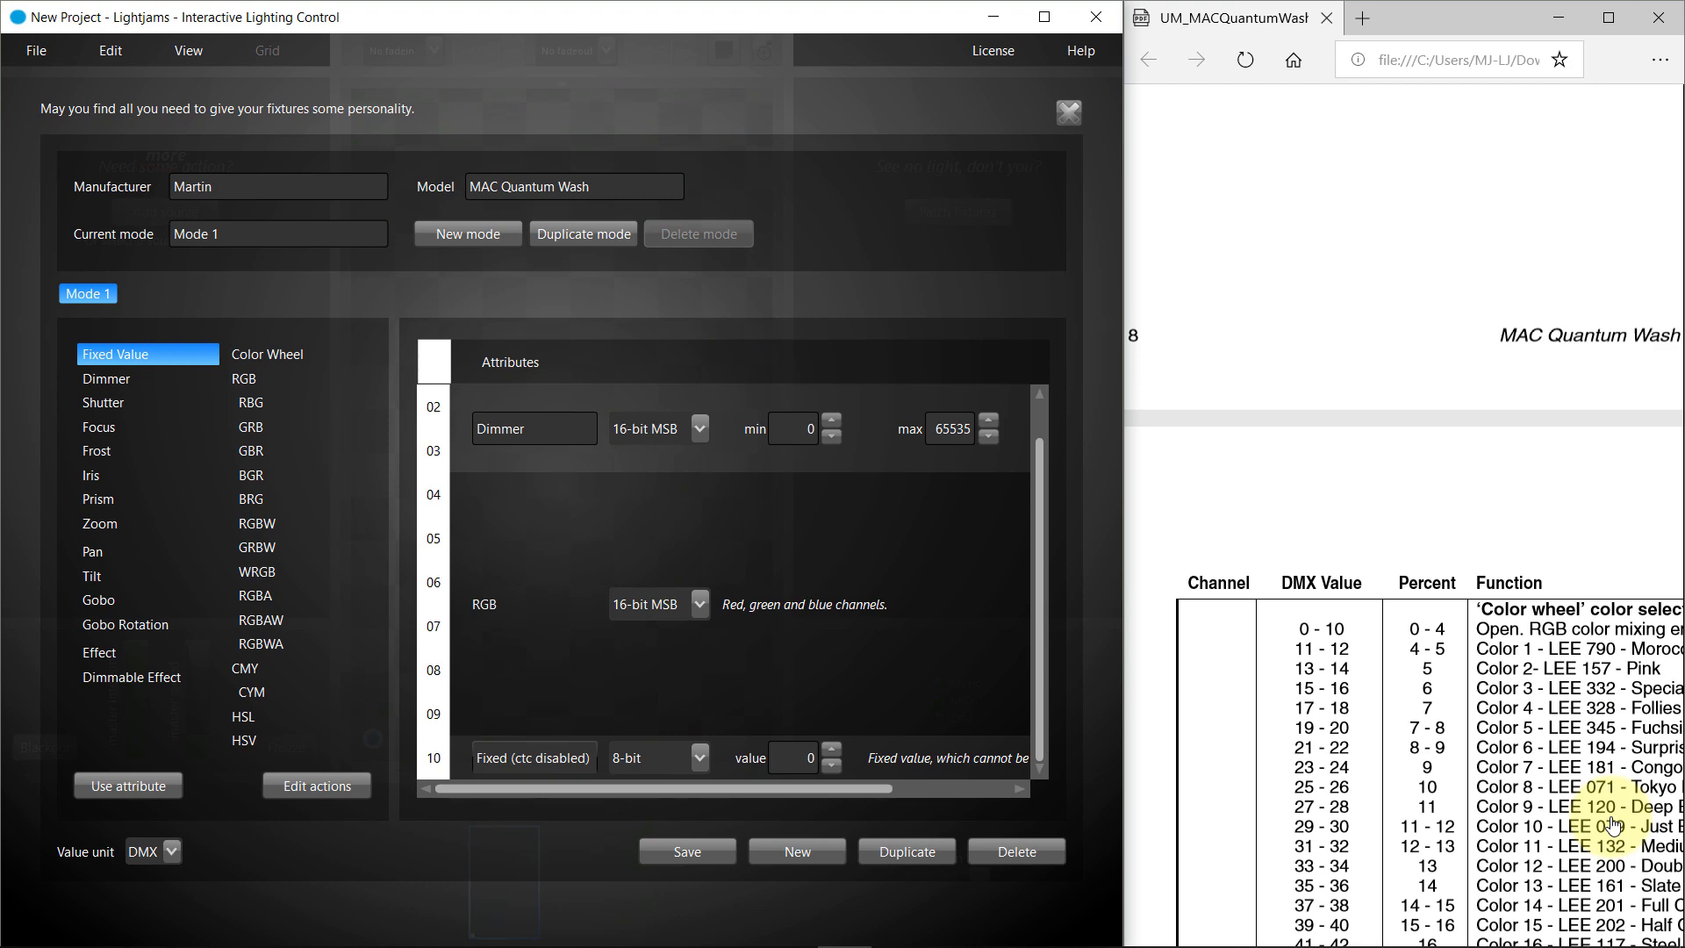
scroll(1612, 826, "up", 4)
scroll(1612, 826, "down", 5)
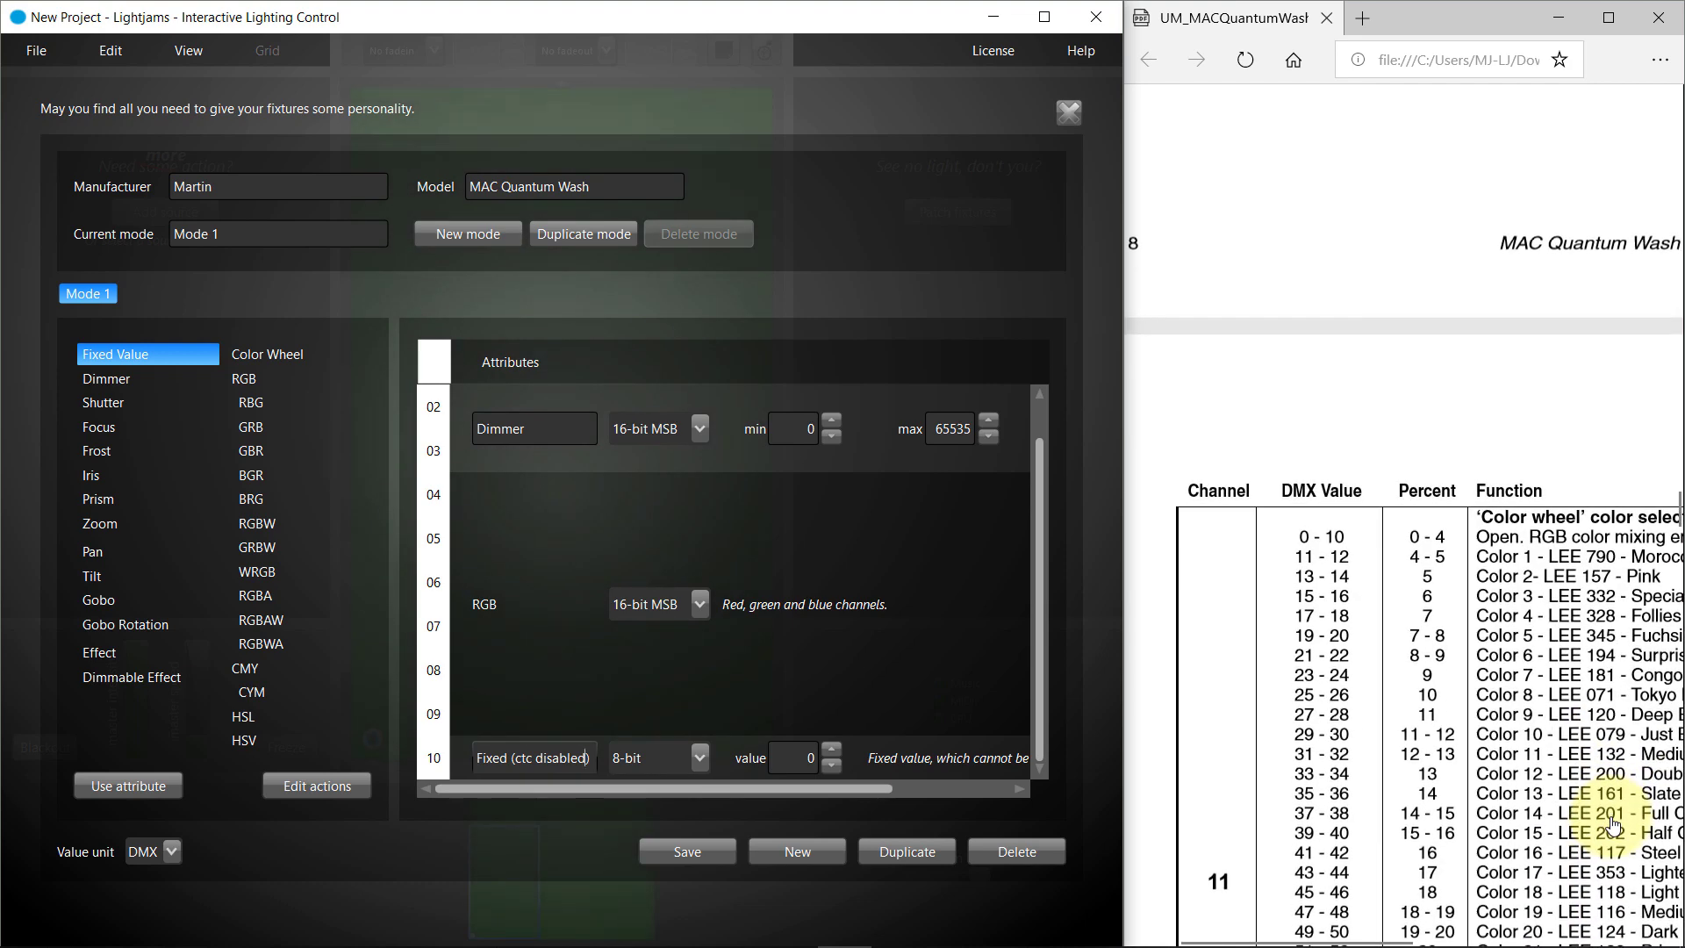
scroll(1612, 823, "down", 5)
scroll(1612, 823, "down", 1)
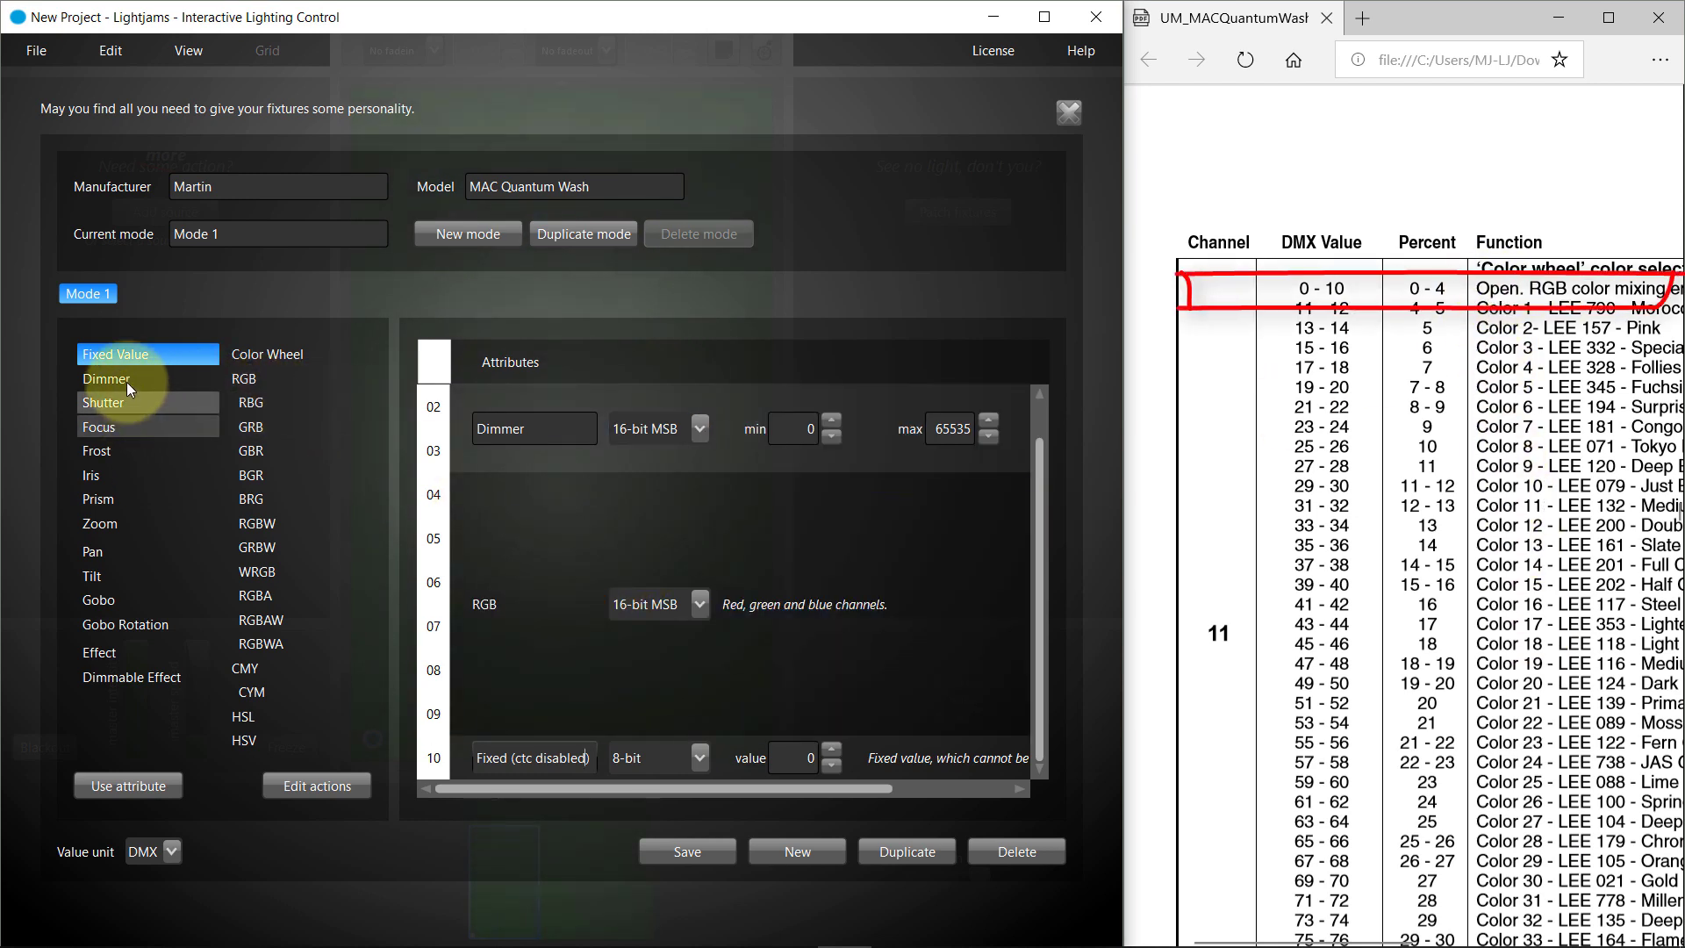
double_click(126, 357)
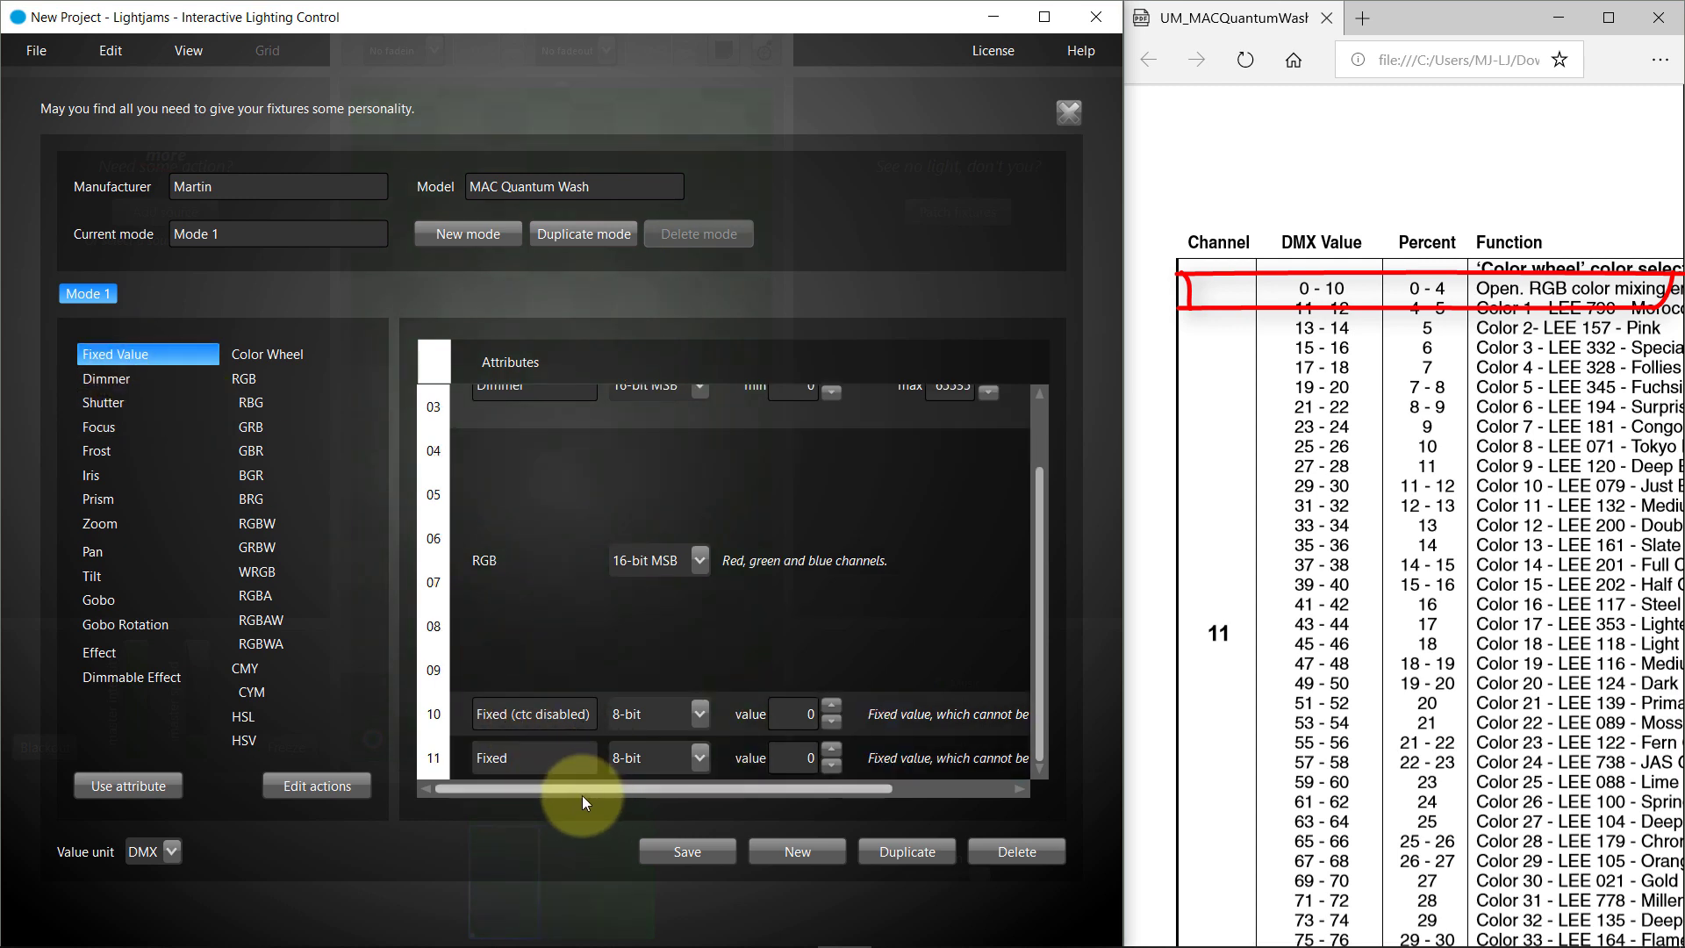
left_click(567, 769)
left_click(565, 757)
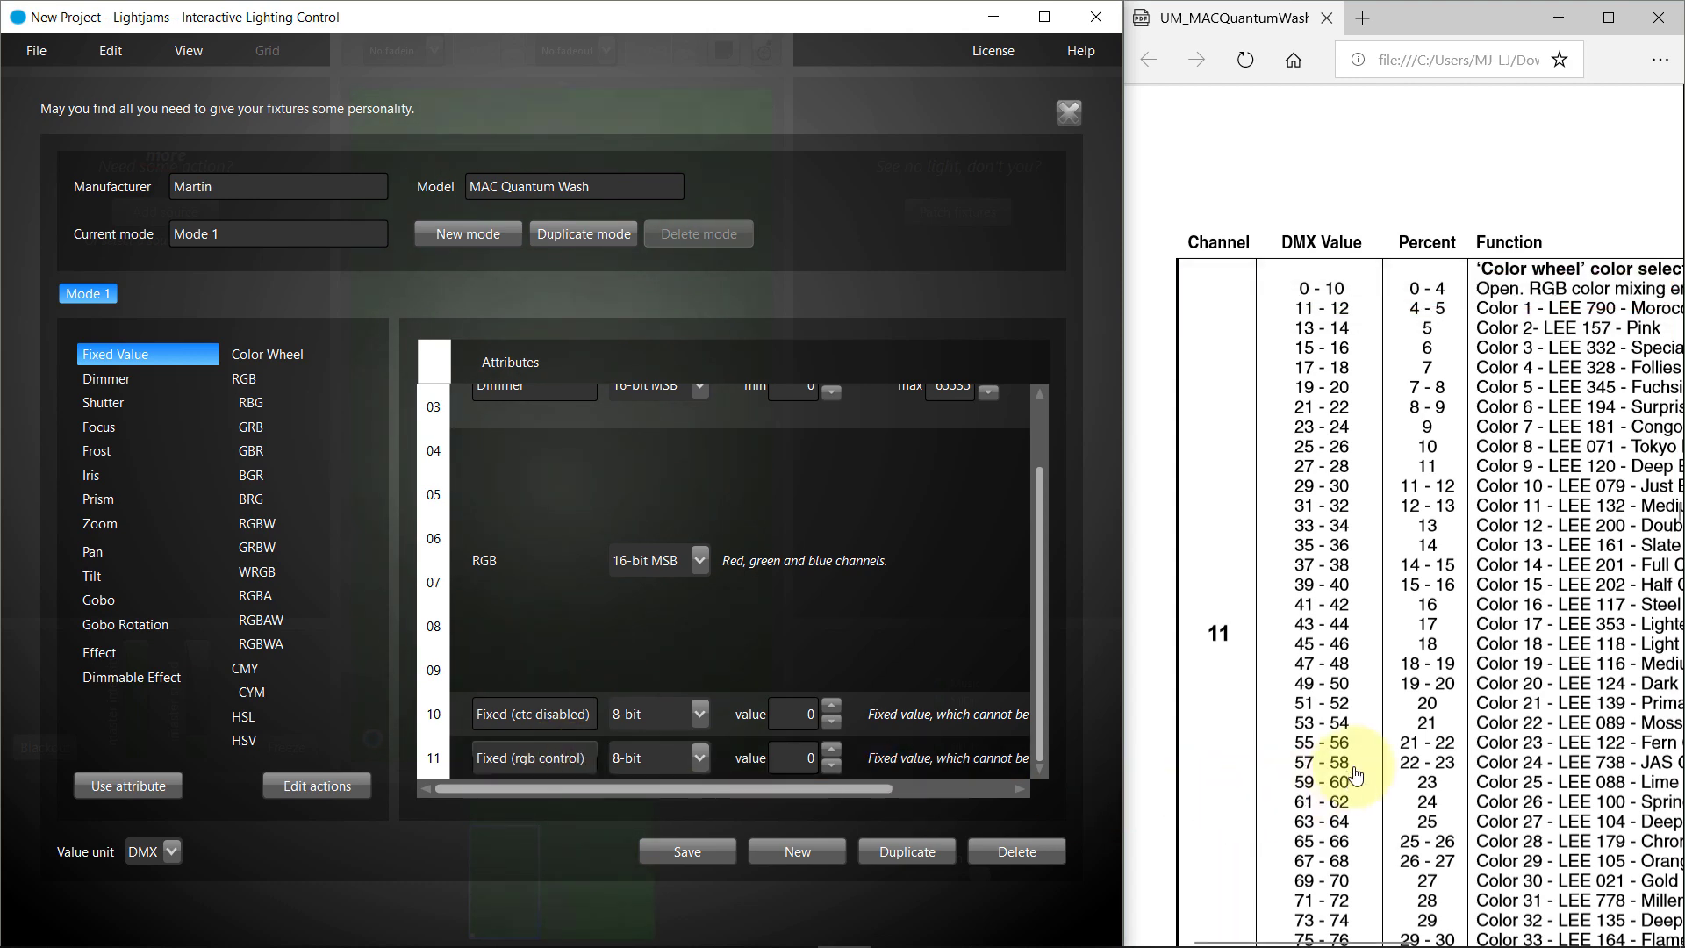
Step: Find channel 12 in the DMX protocol and add a Zoom attribute for it to Mode 1
scroll(1356, 776, "down", 10)
scroll(1356, 777, "down", 6)
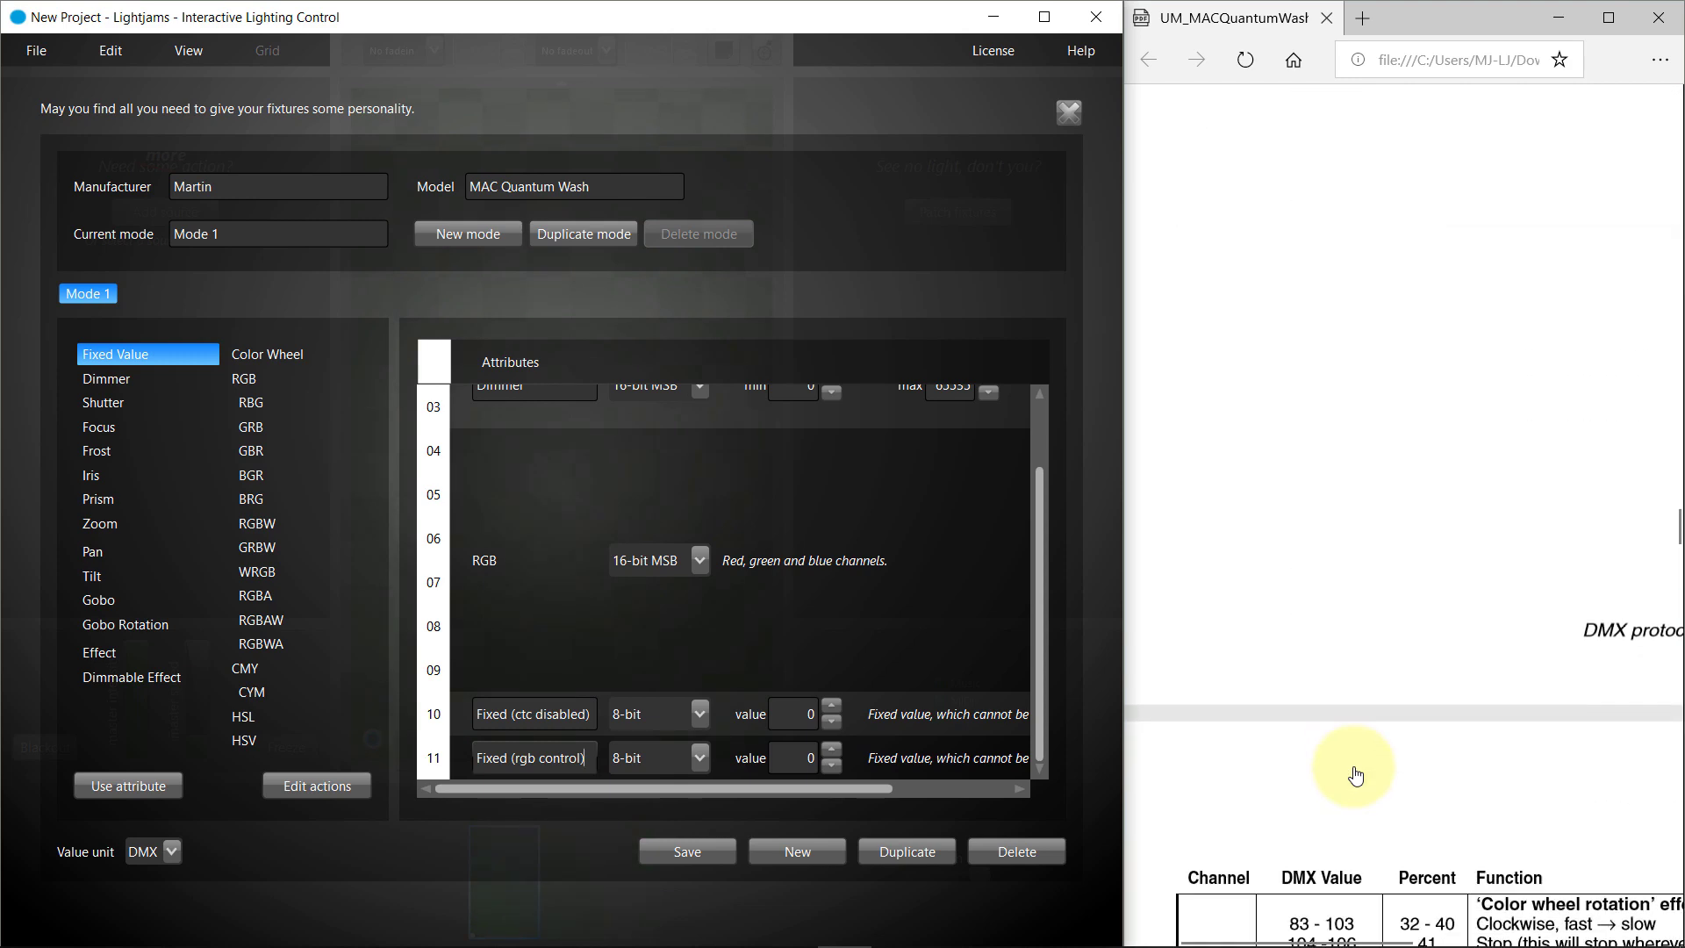
scroll(1356, 777, "down", 7)
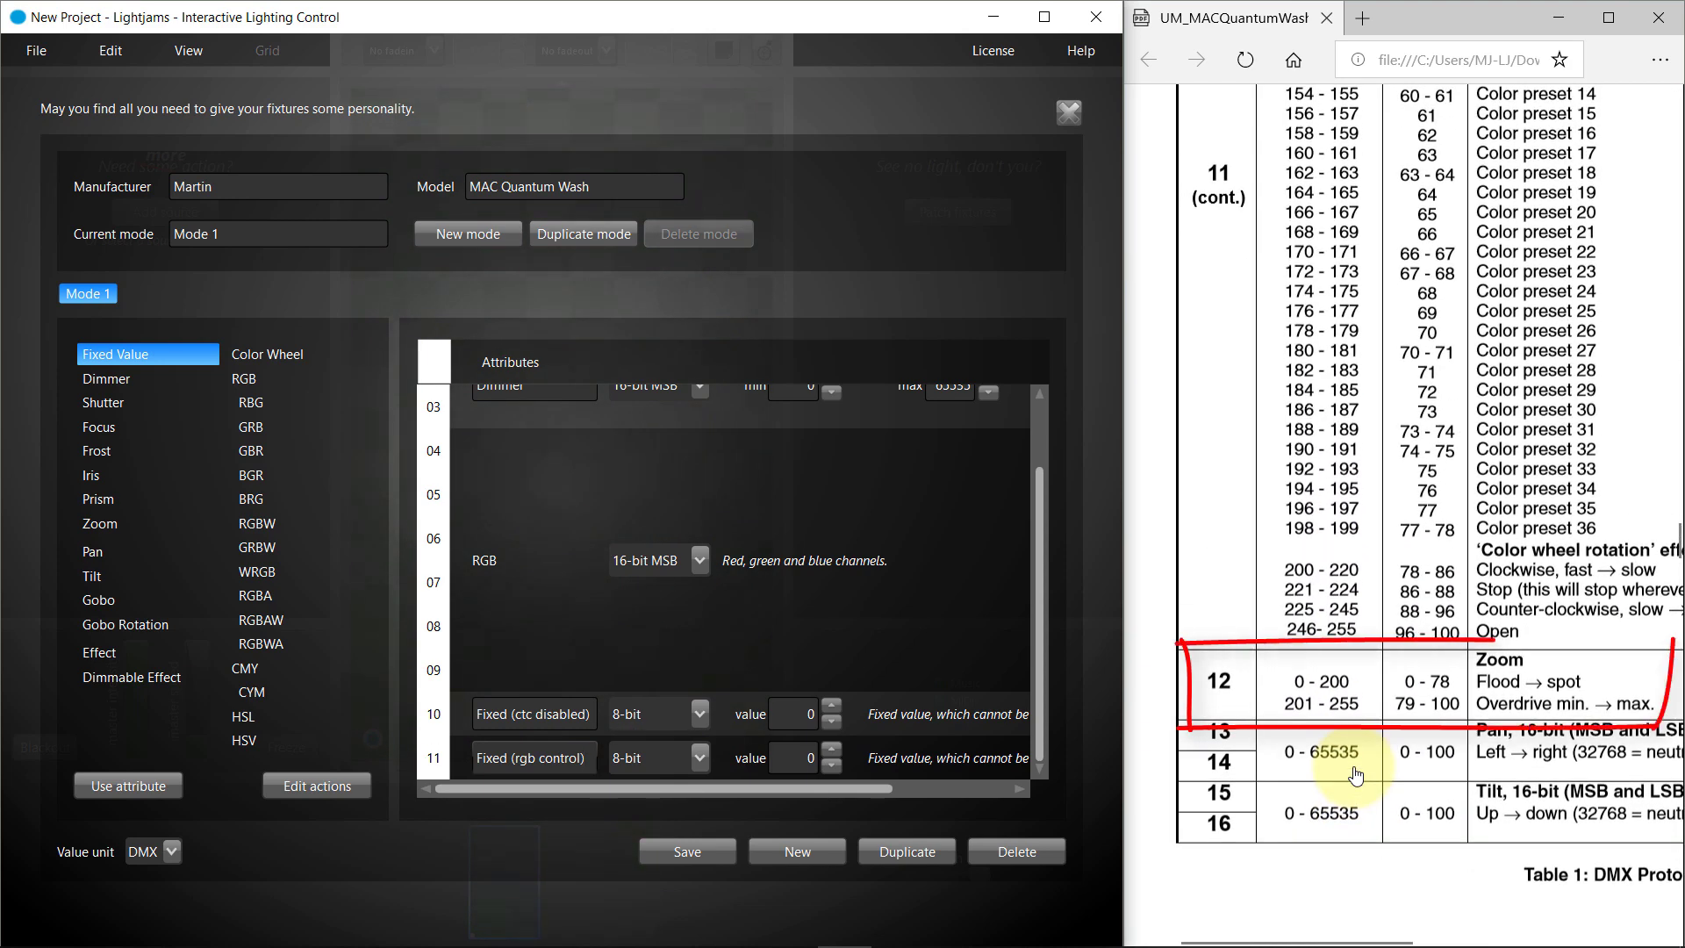
double_click(141, 518)
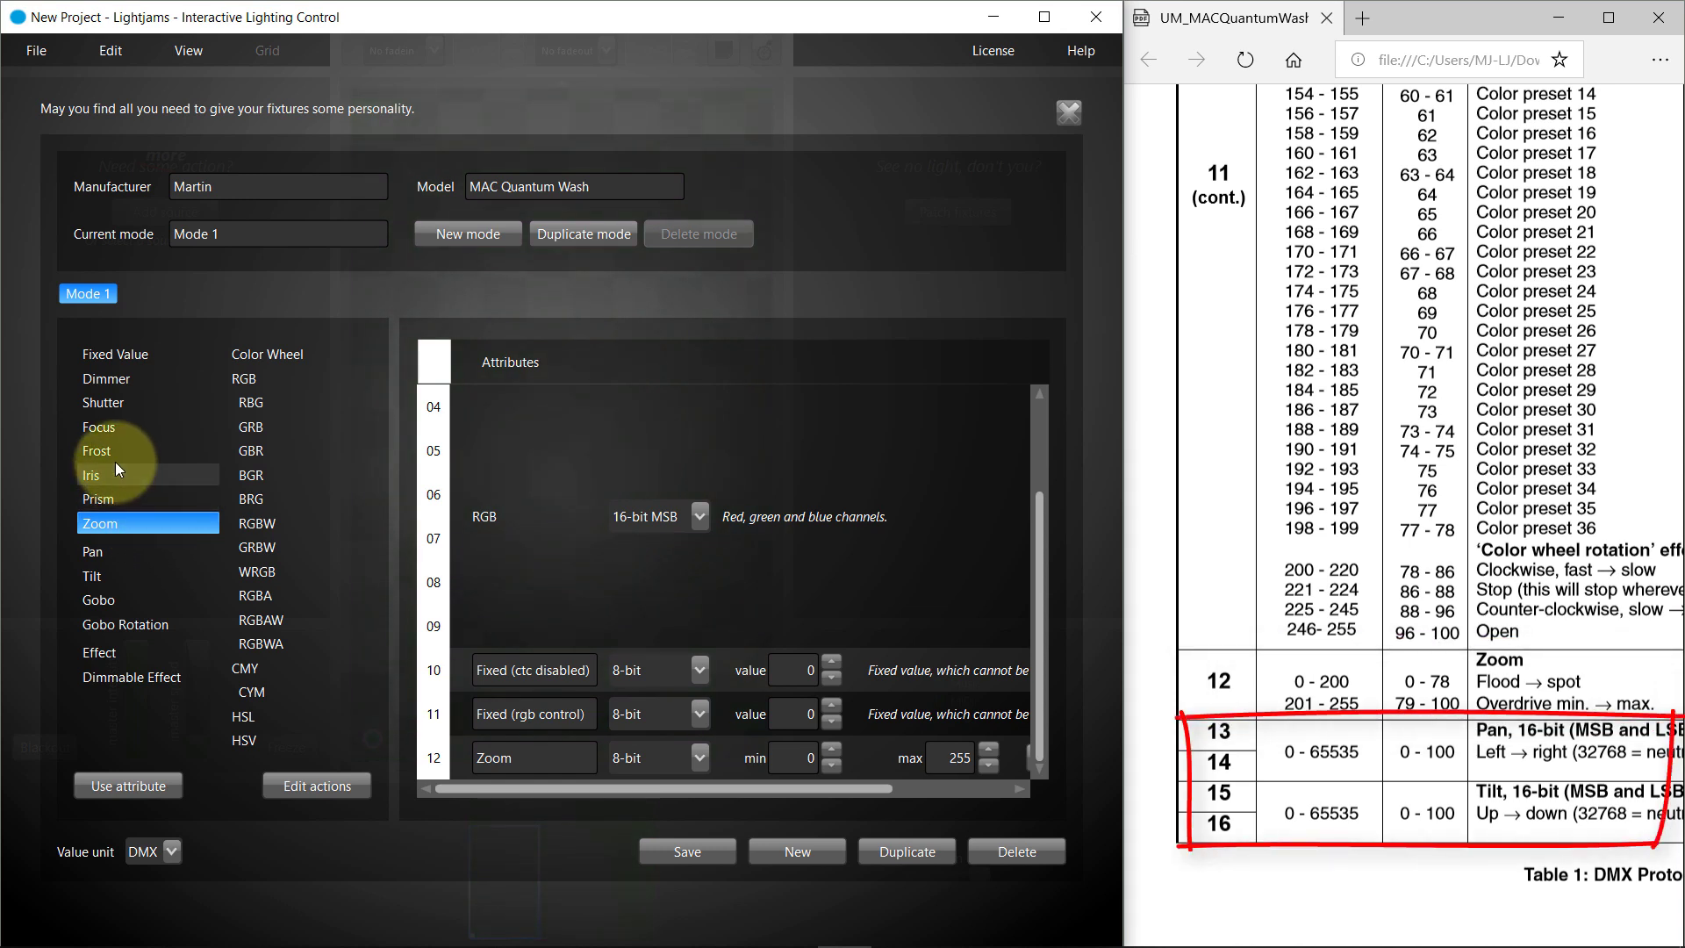
Step: Add Pan and Tilt attributes after the Zoom channel and set both to 16-bit MSB
double_click(98, 553)
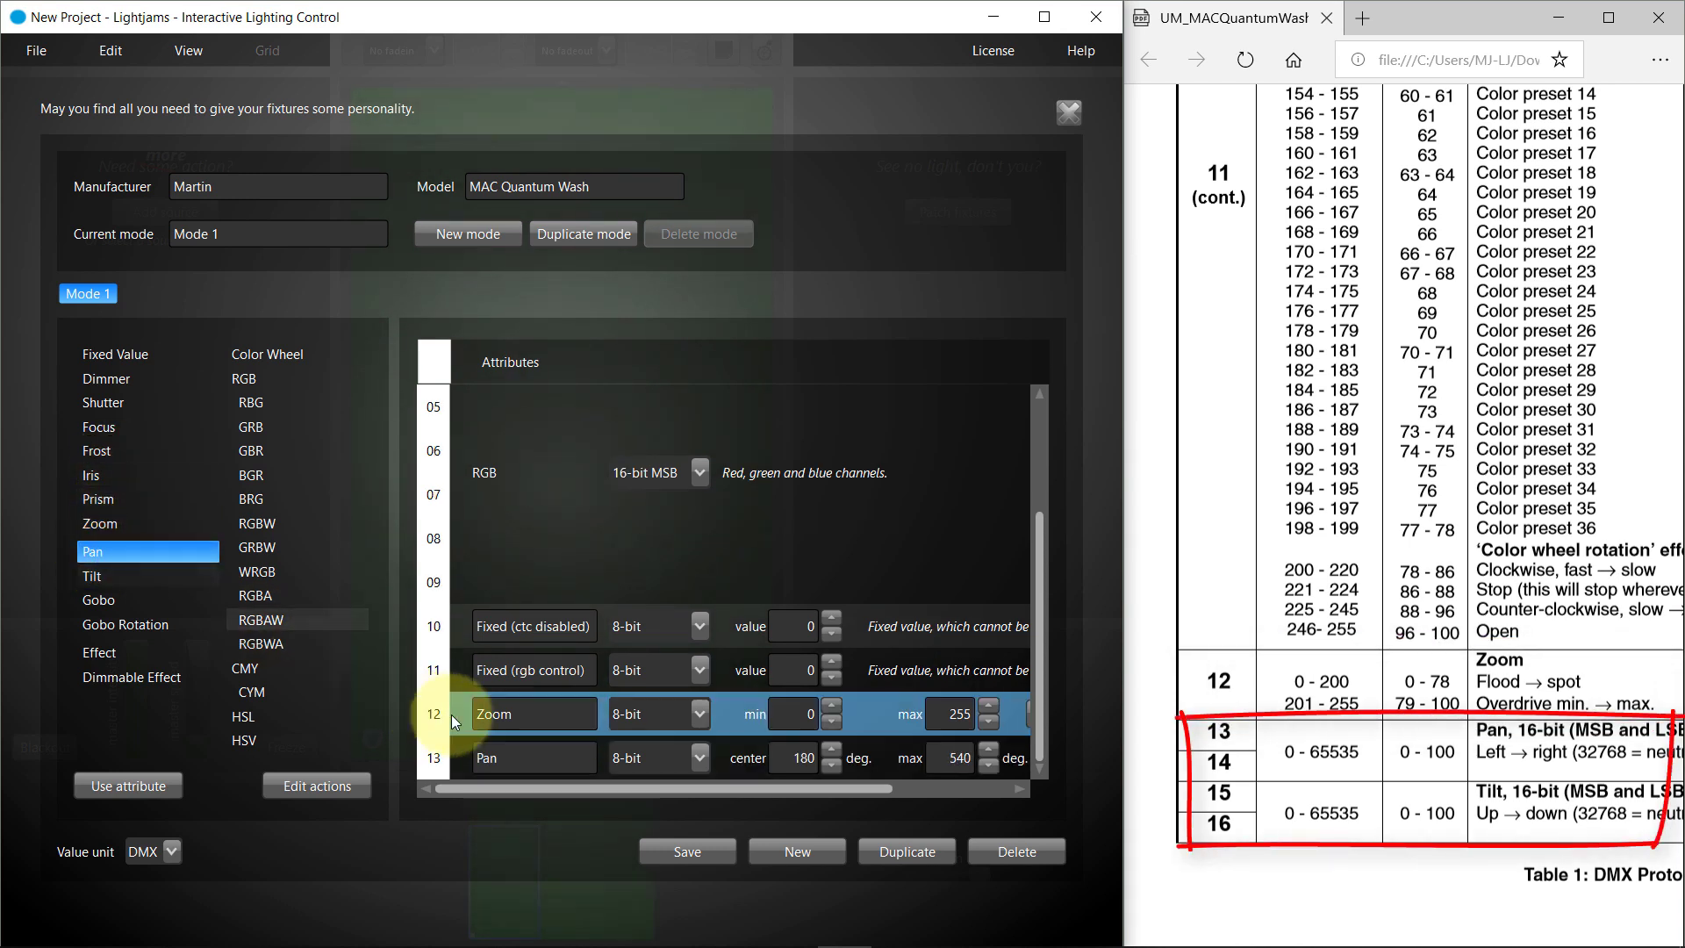
left_click(671, 761)
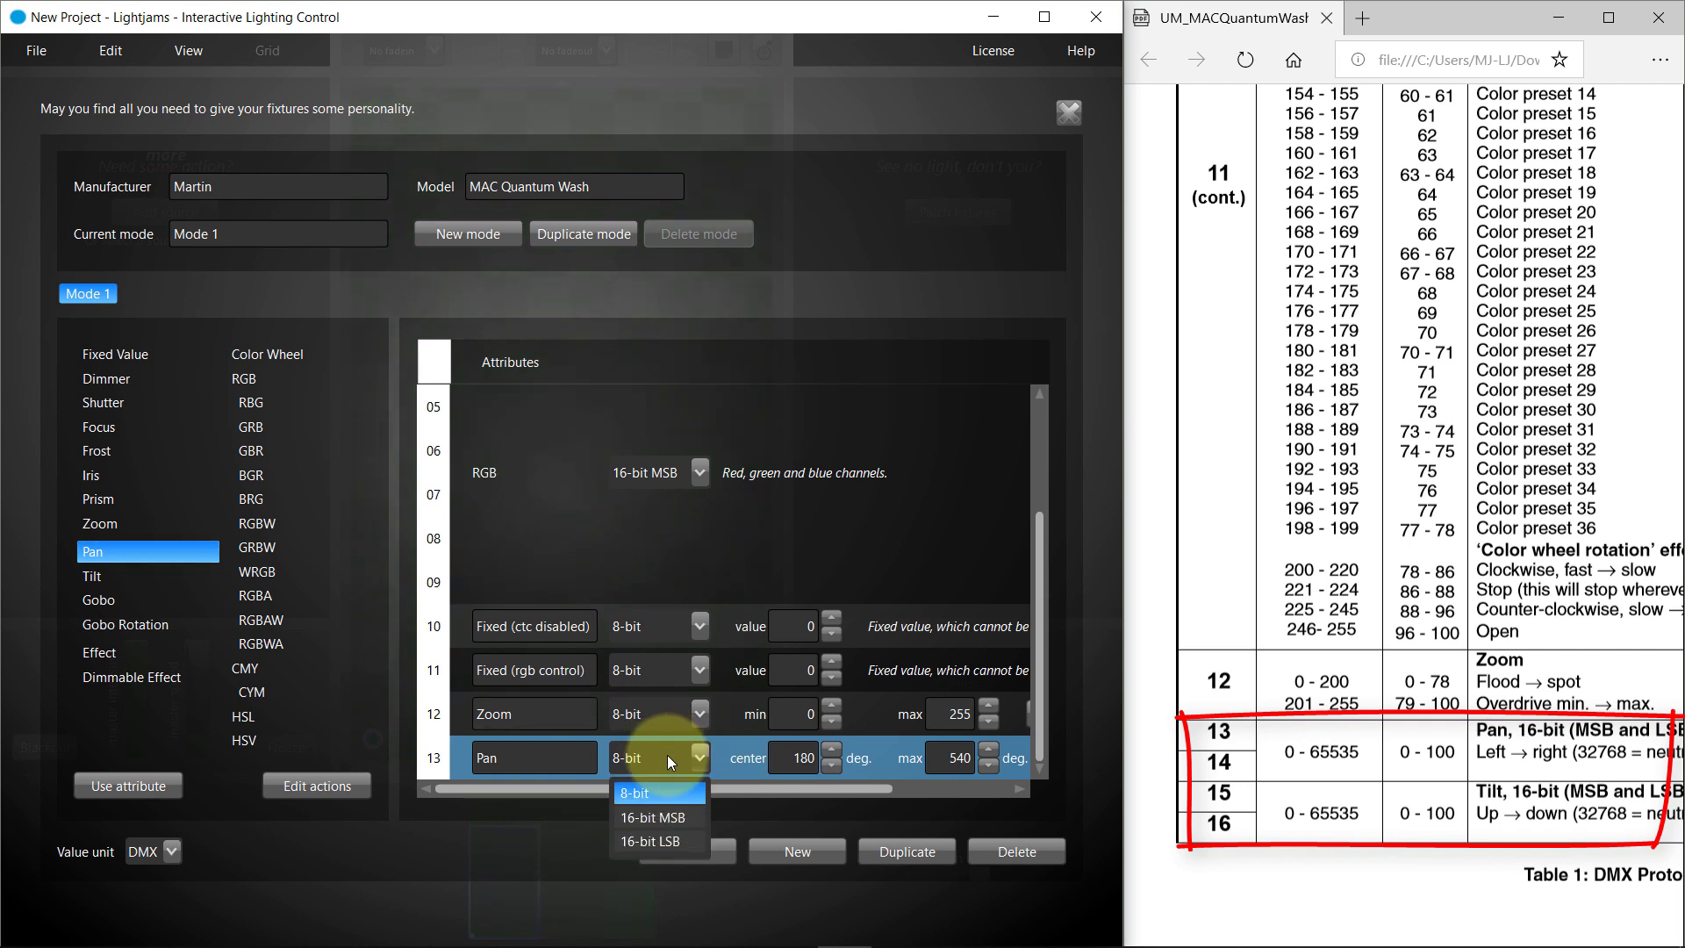
left_click(667, 817)
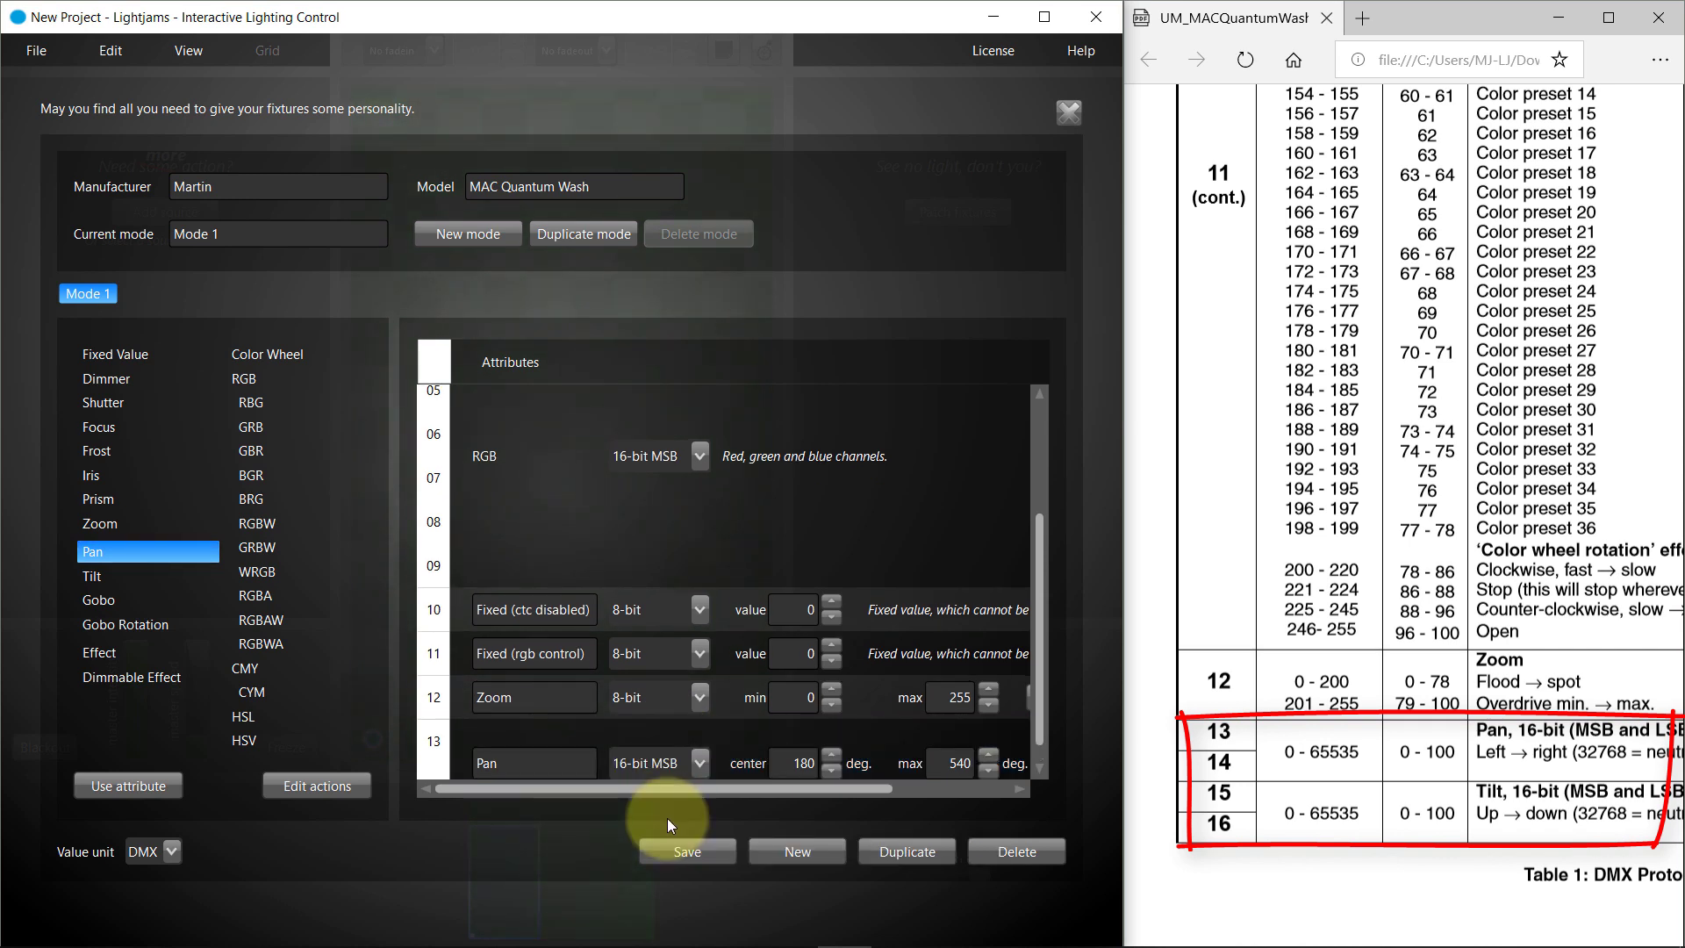
double_click(135, 576)
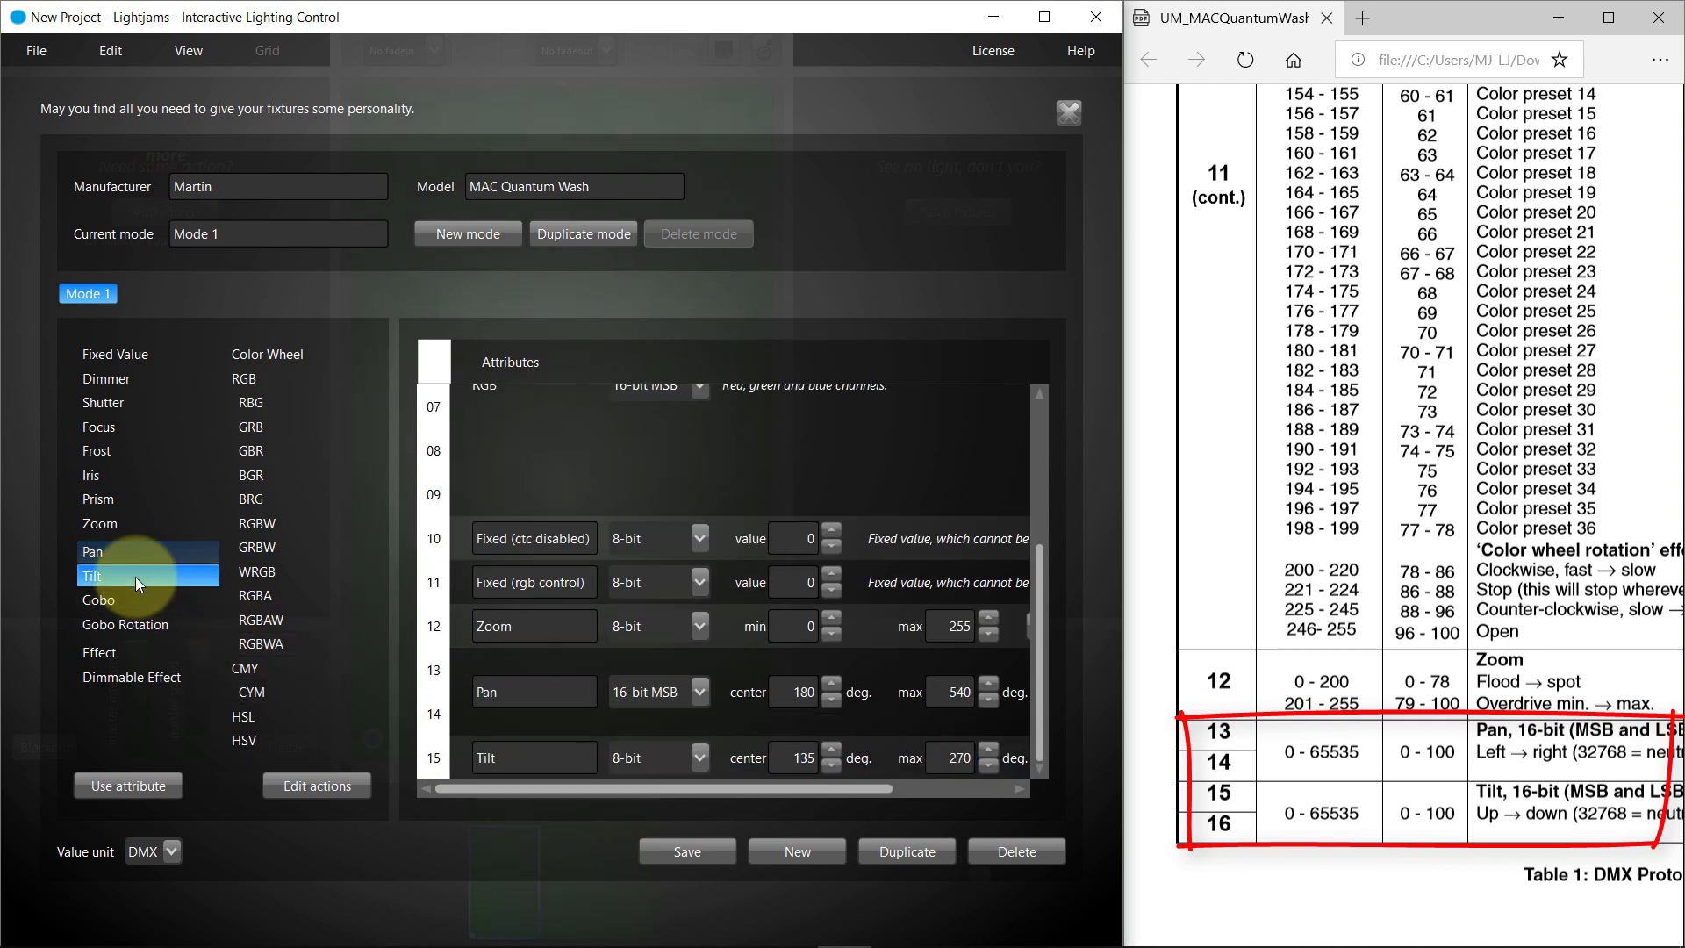
left_click(655, 760)
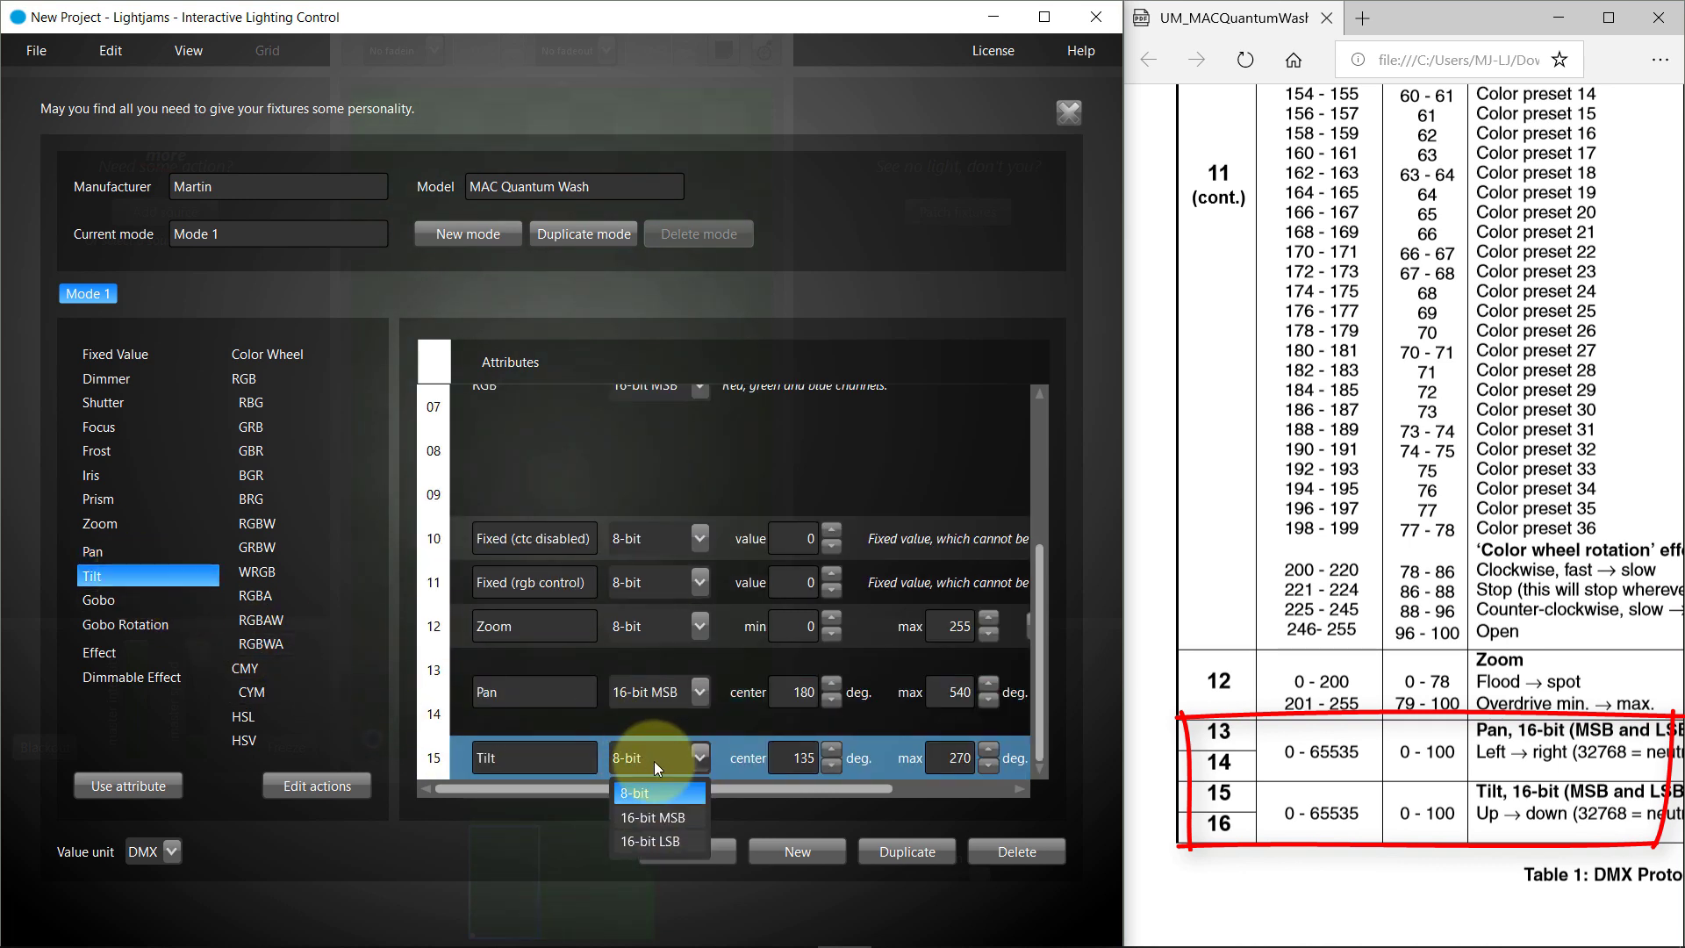
left_click(670, 815)
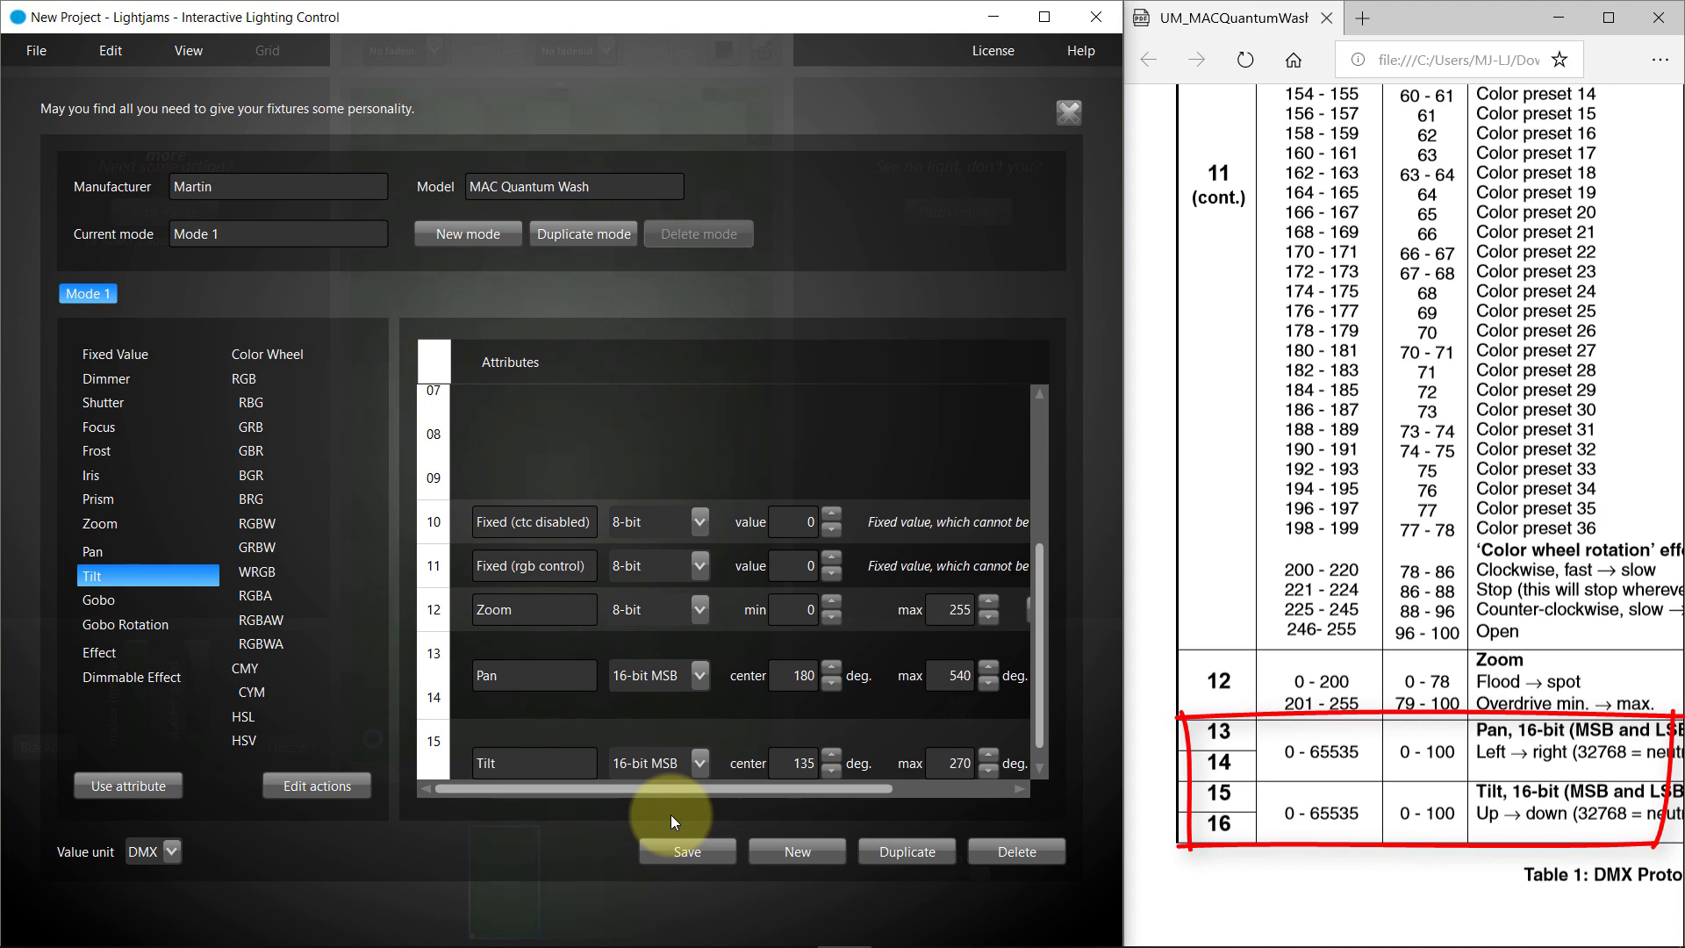
Step: Find channel 17 in the DMX protocol and add a Fixed Value attribute for it named "Fixed (control)"
scroll(1369, 783, "down", 4)
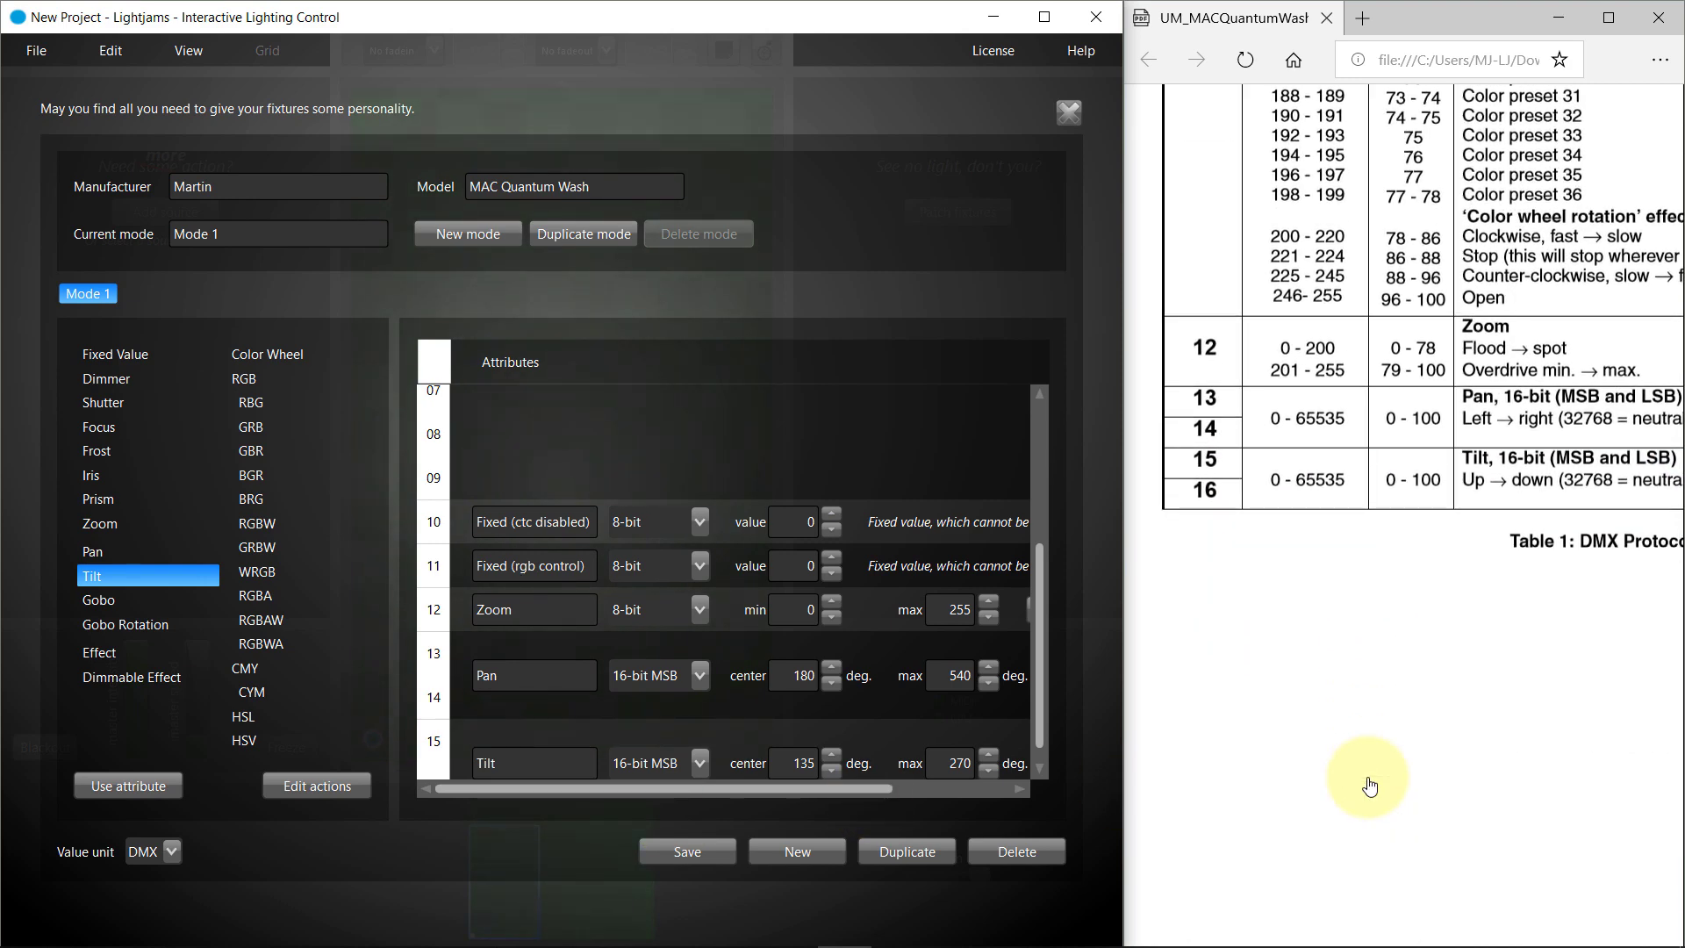
scroll(1370, 785, "down", 1)
scroll(1369, 785, "down", 10)
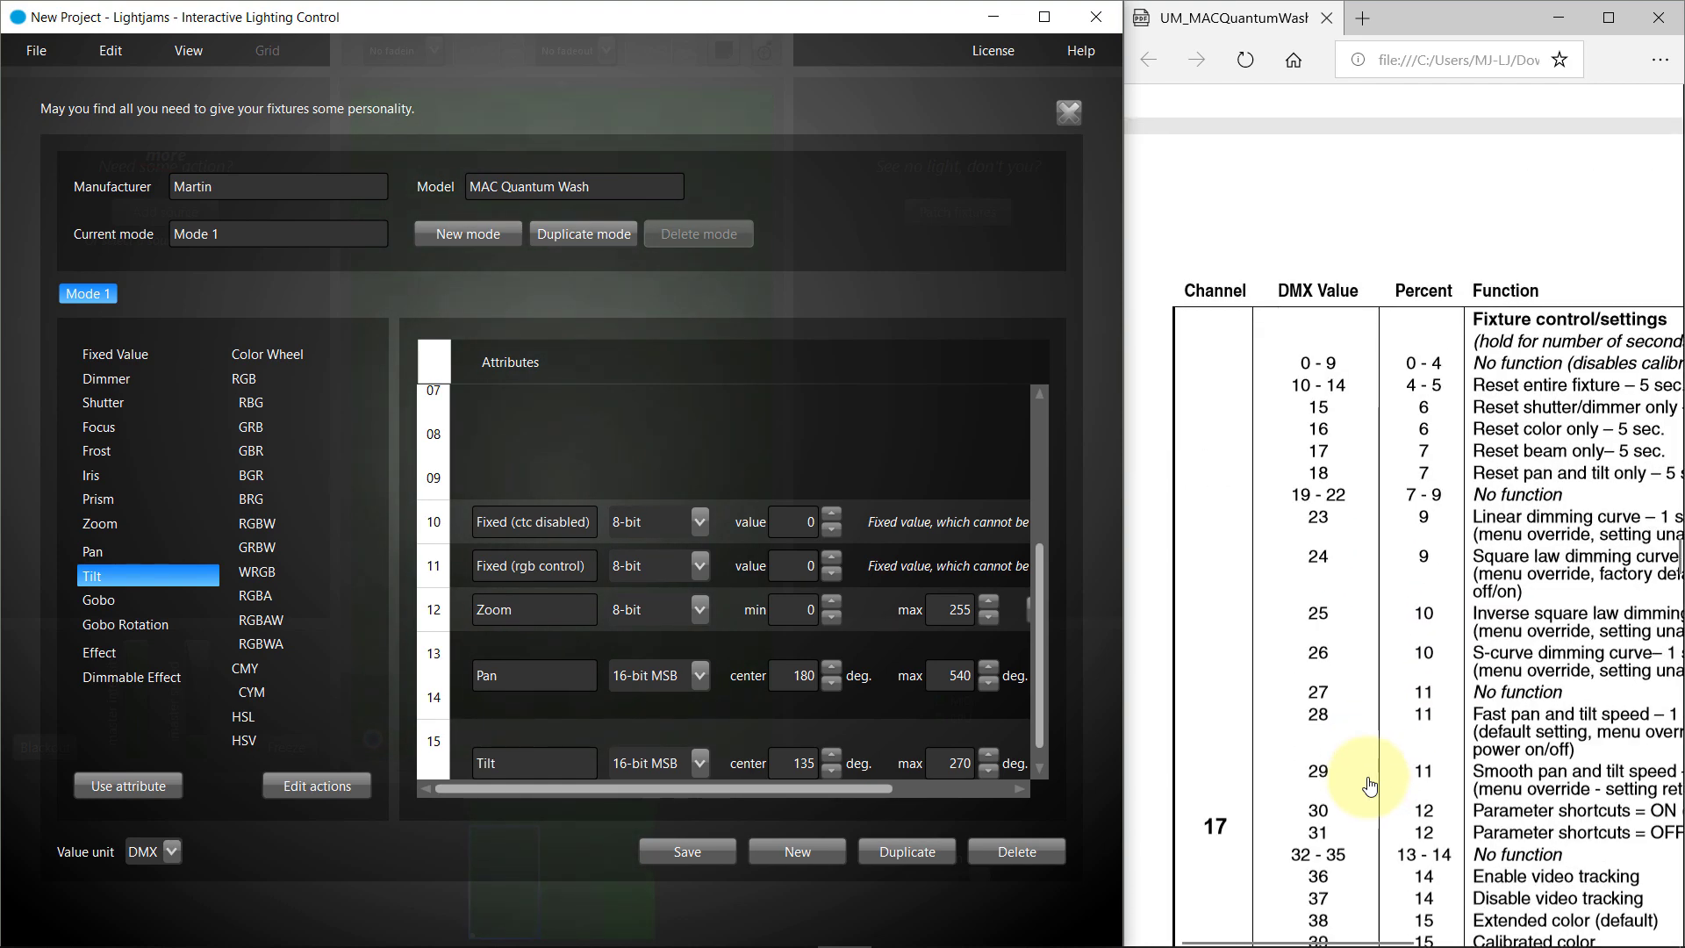
scroll(1369, 785, "right", 2)
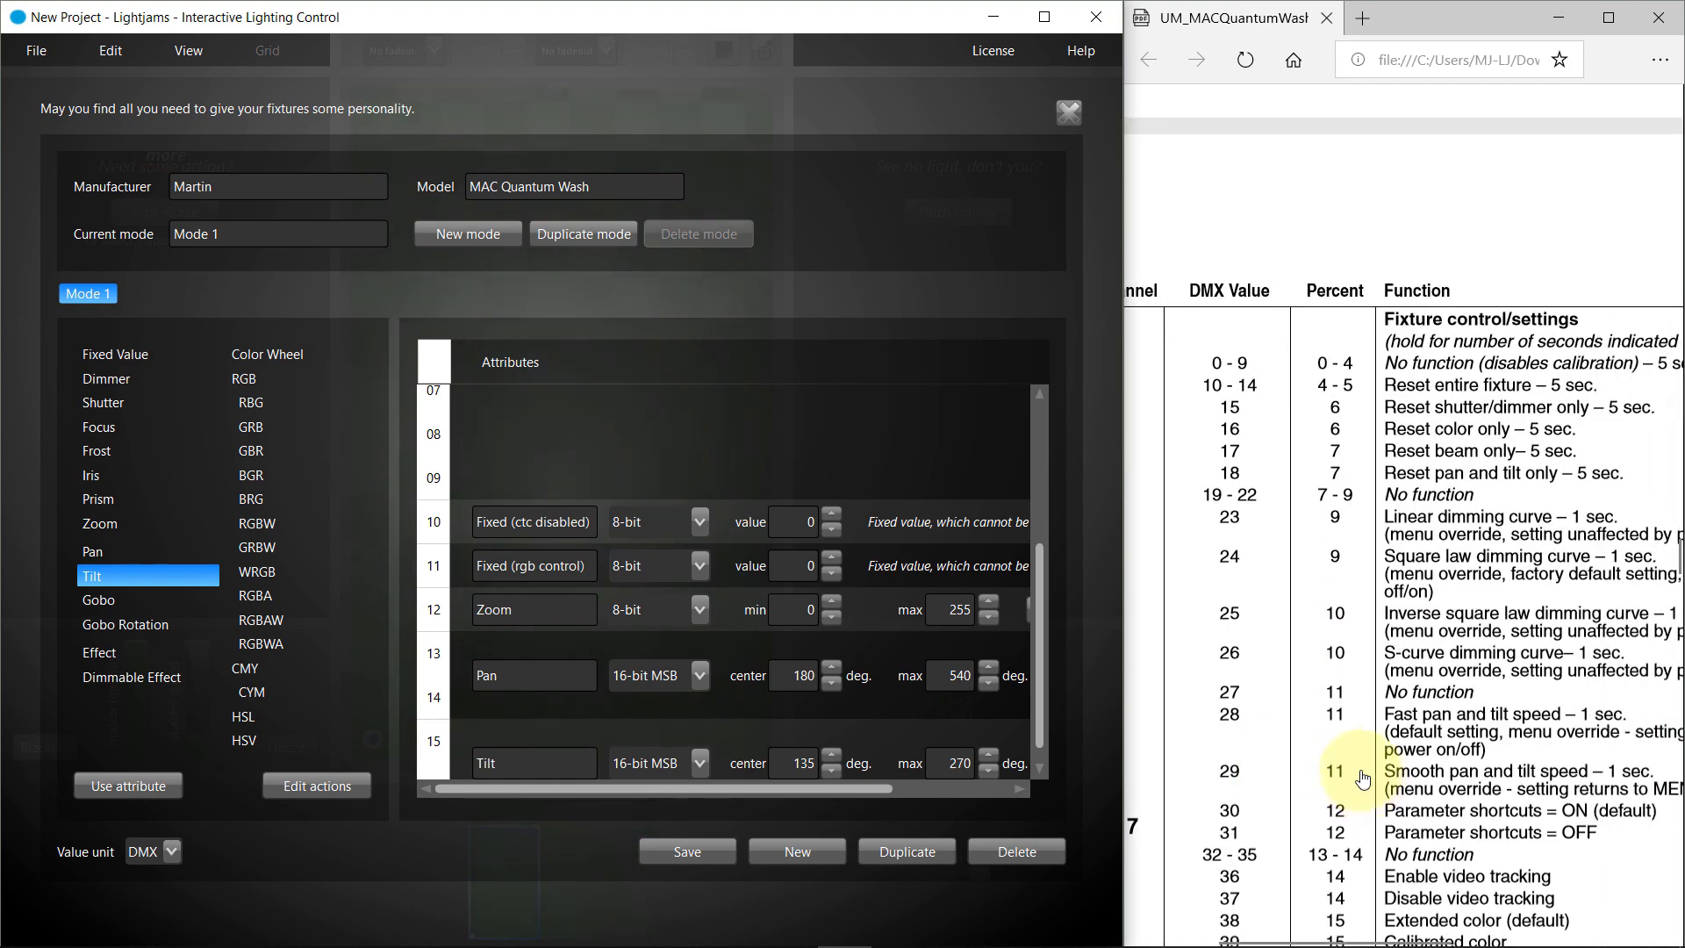
left_click(149, 356)
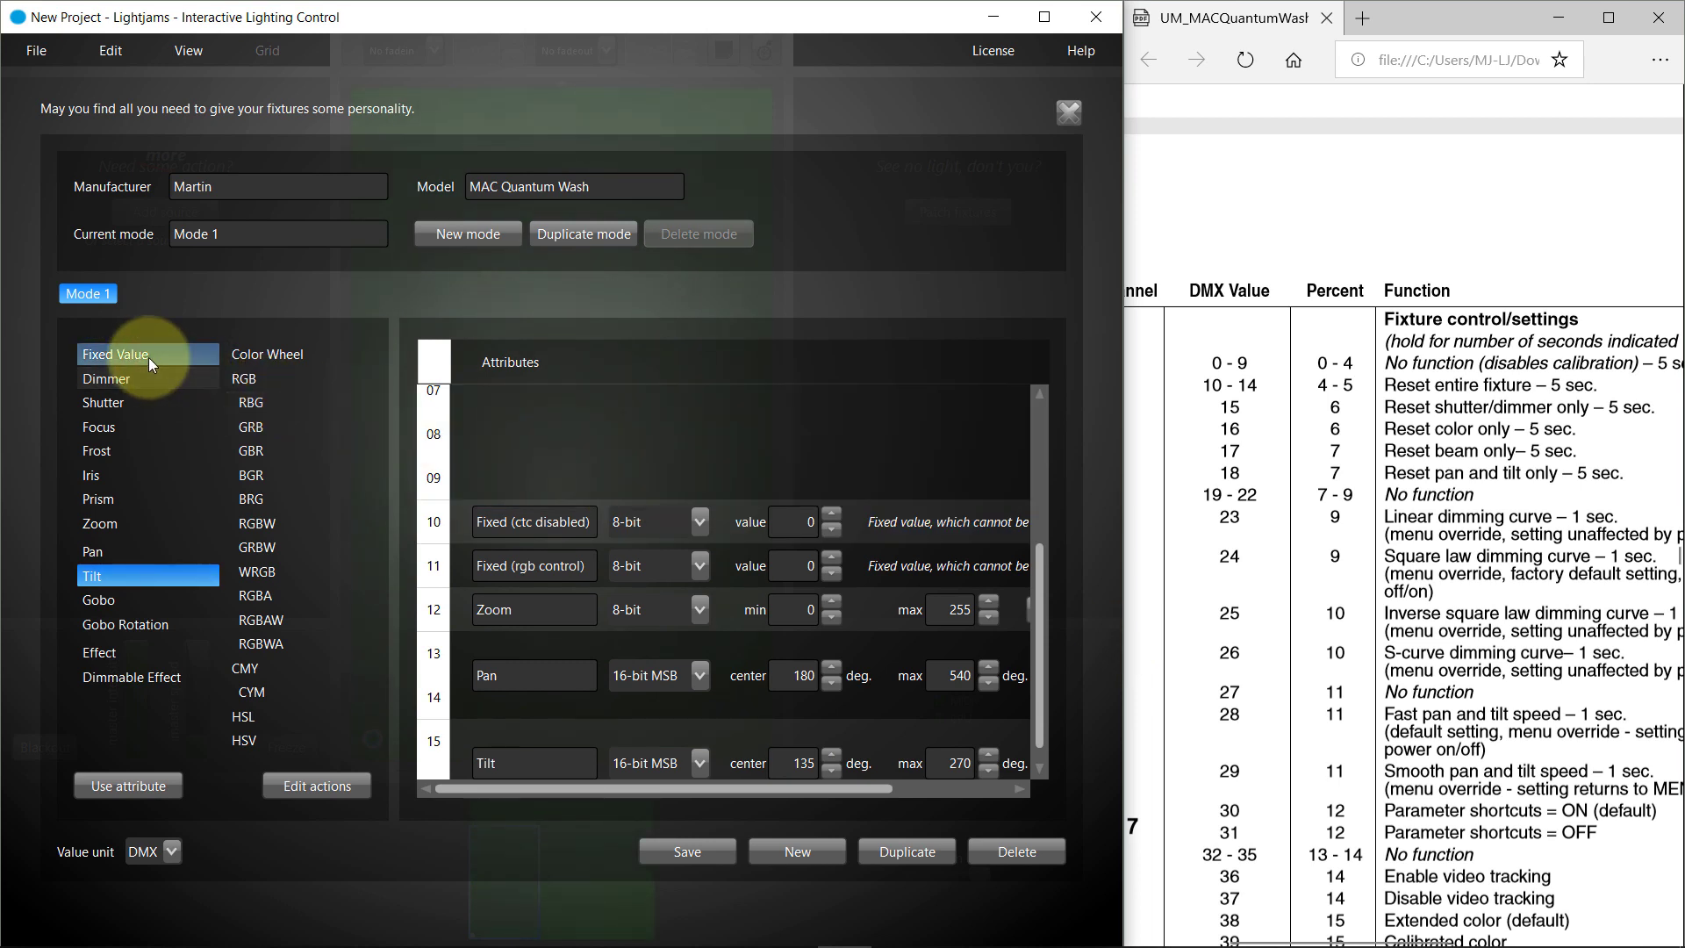
double_click(149, 356)
left_click(531, 761)
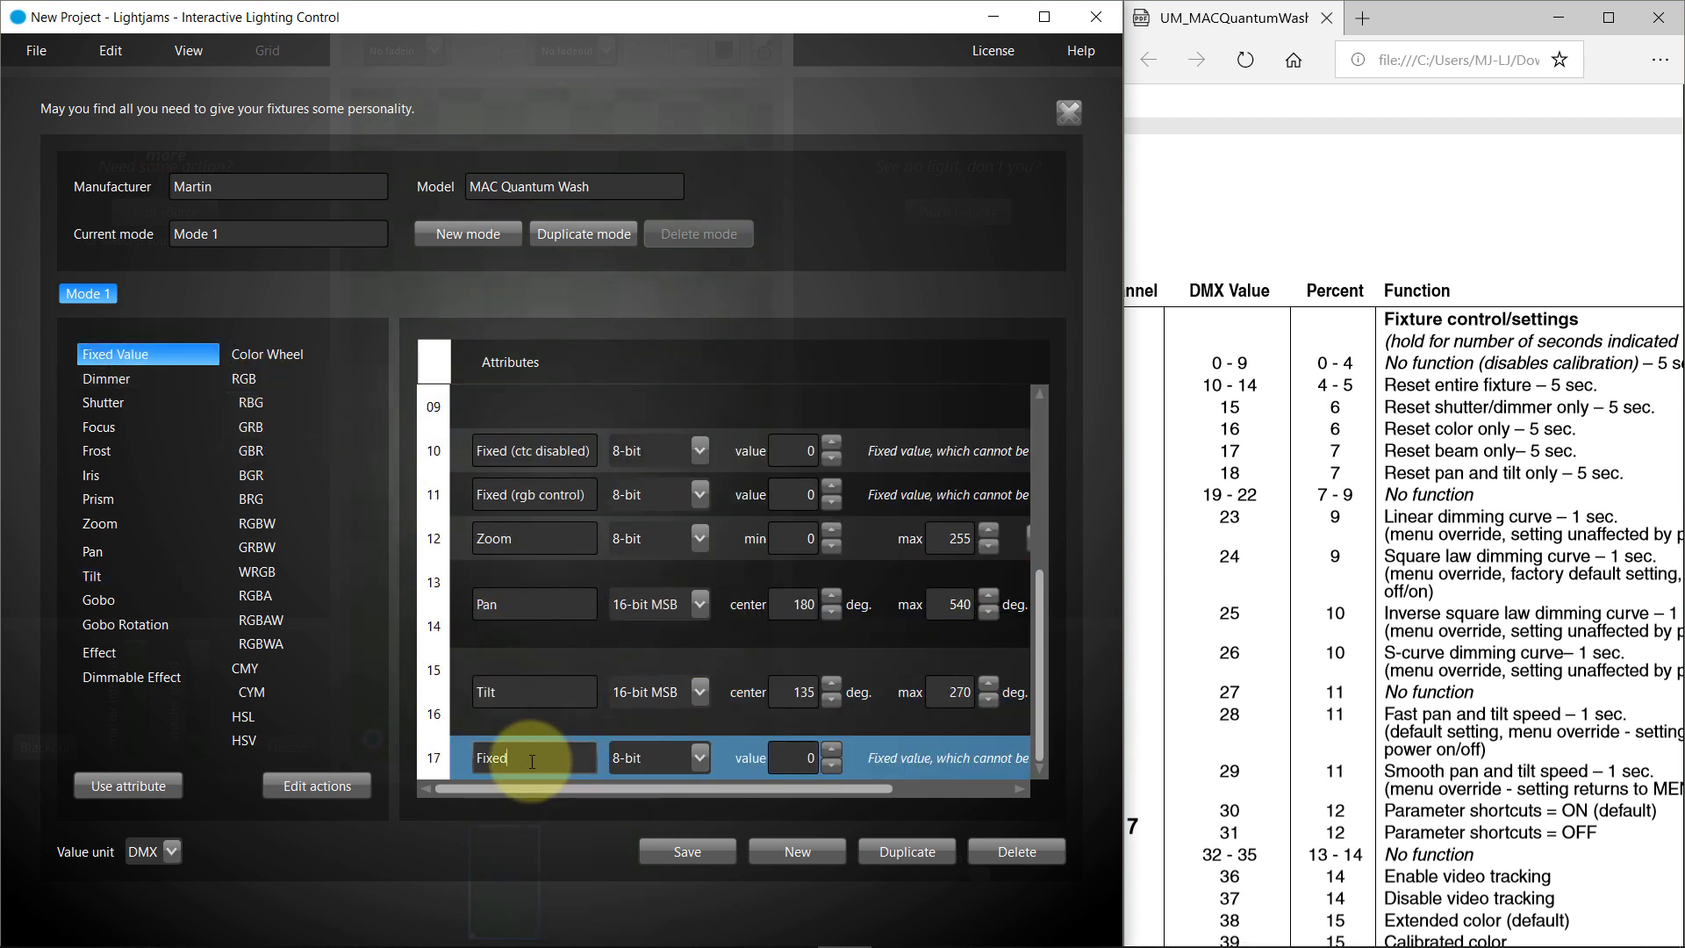
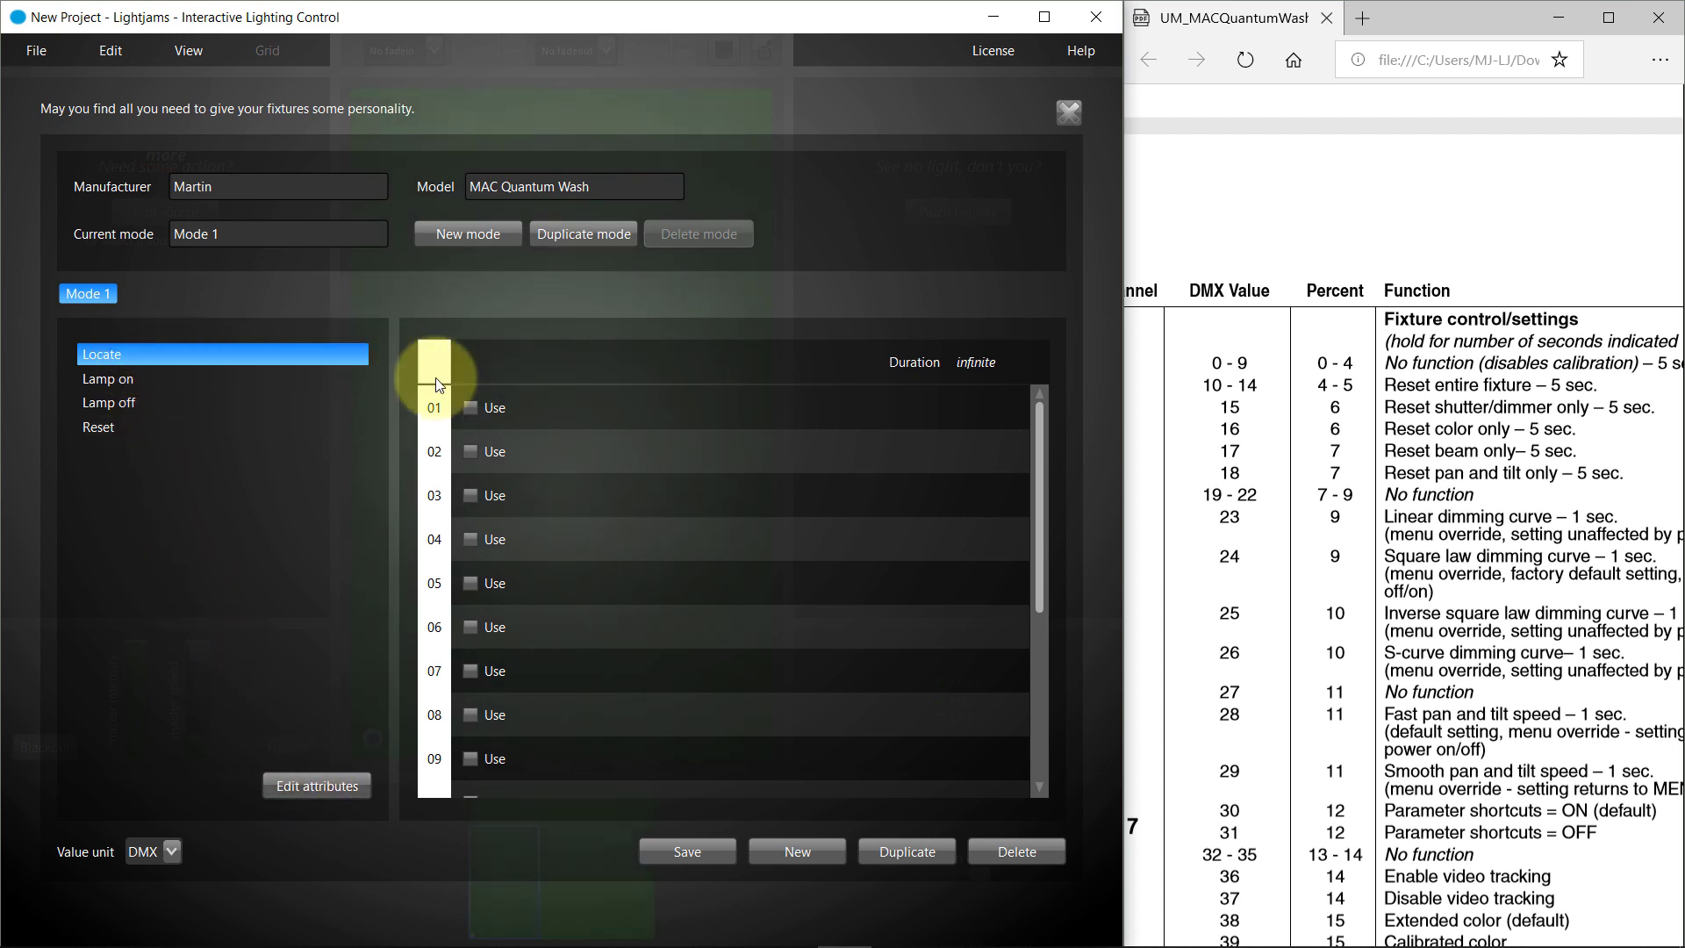
Step: Consult the strobe/shutter values for channel 1 in the DMX protocol and enable channel 1 in the Locate action with value 20
left_click(480, 408)
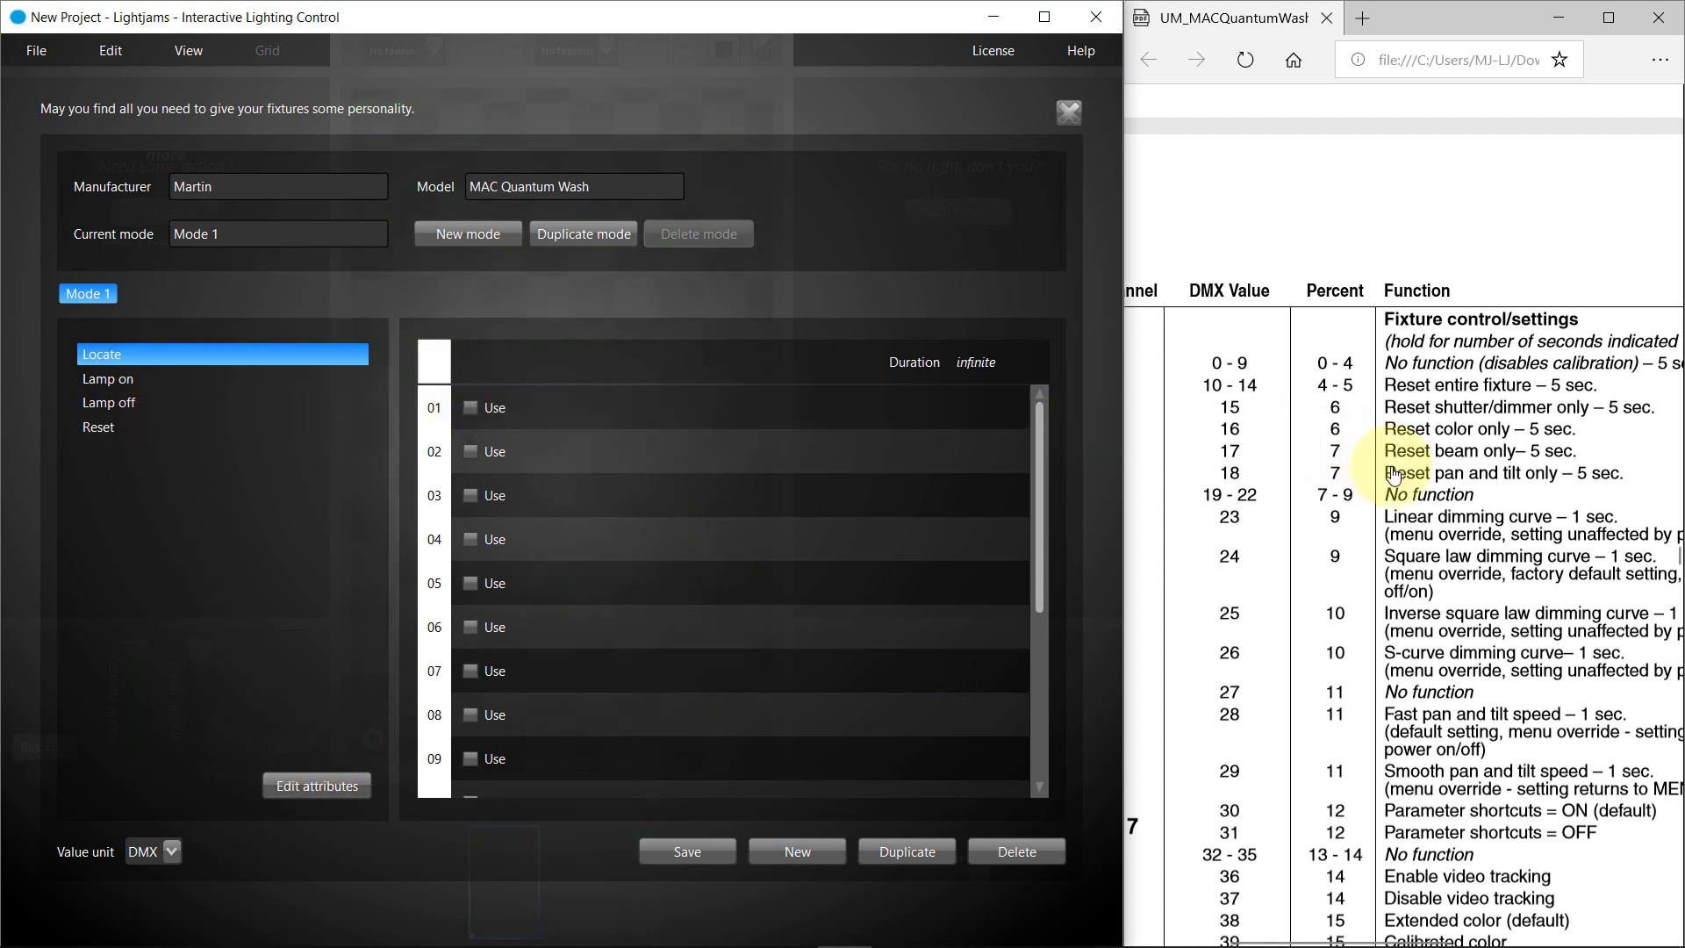
scroll(1394, 474, "up", 15)
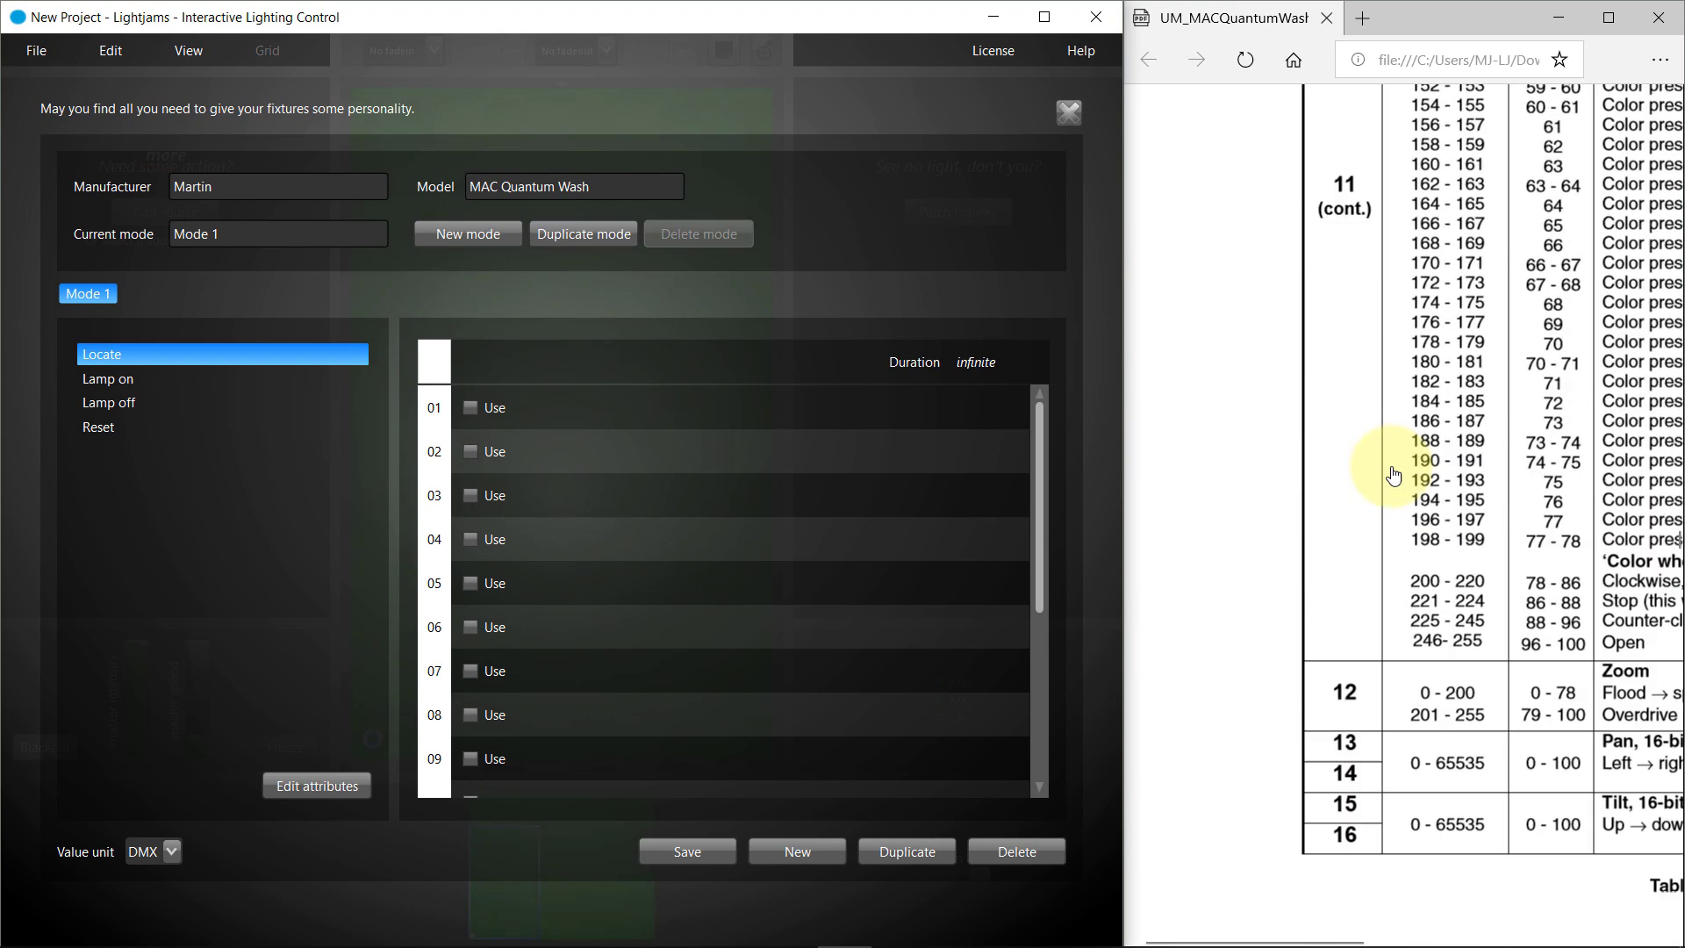
scroll(1393, 474, "up", 10)
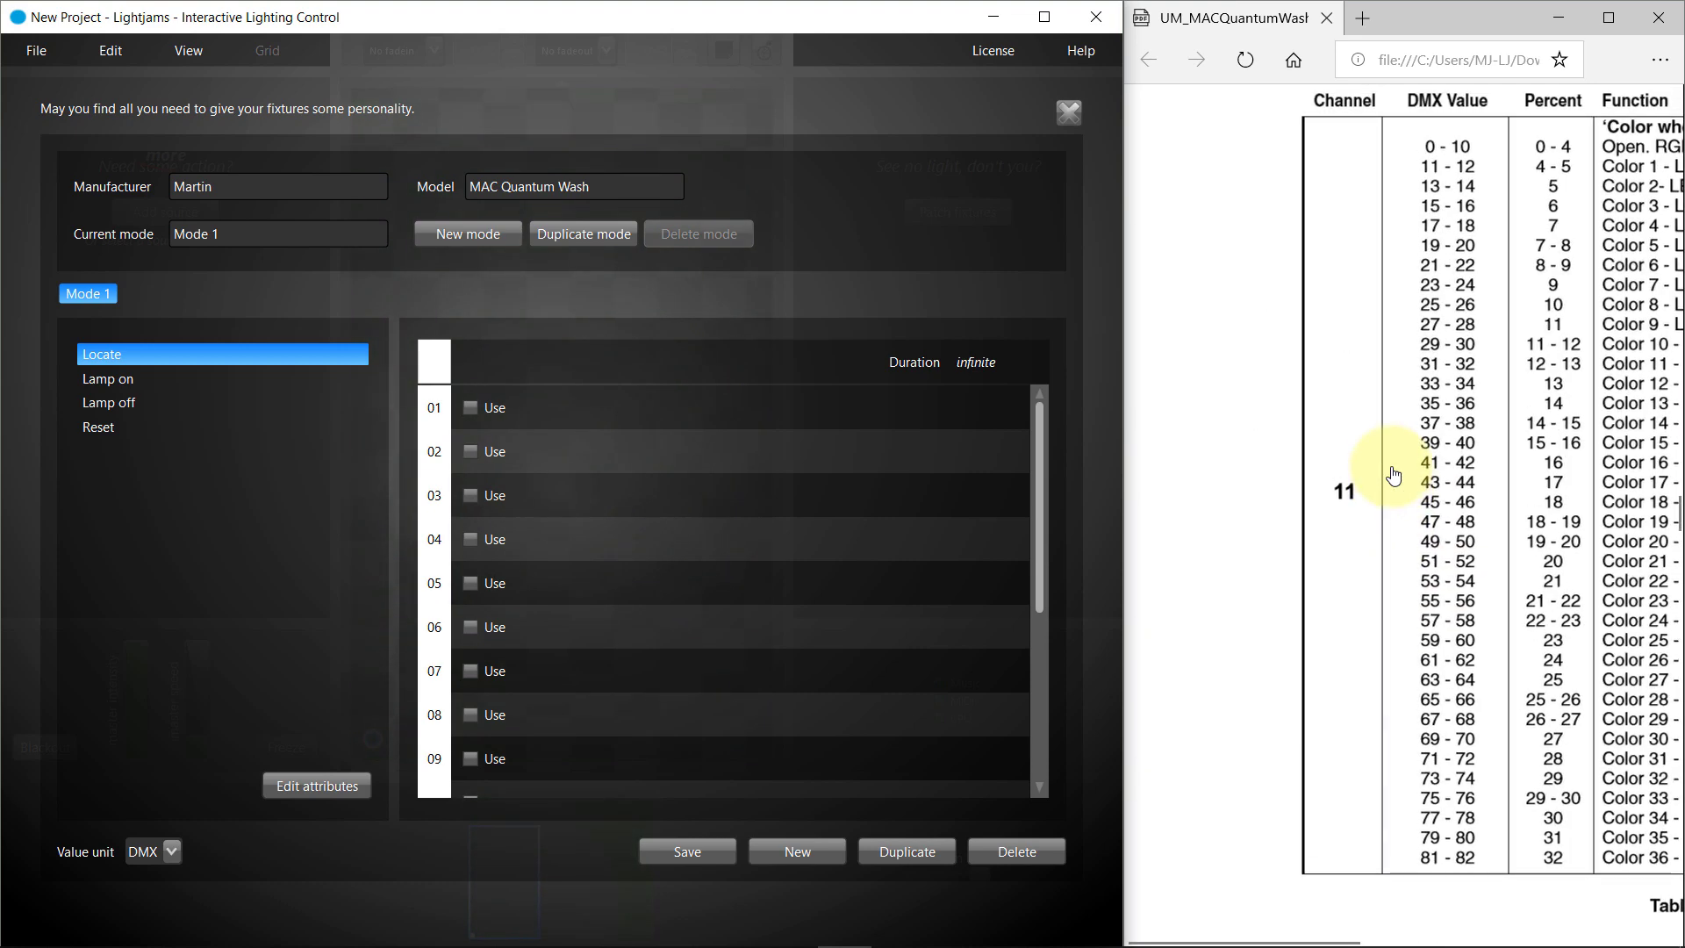
scroll(1393, 475, "up", 8)
scroll(1393, 475, "down", 4)
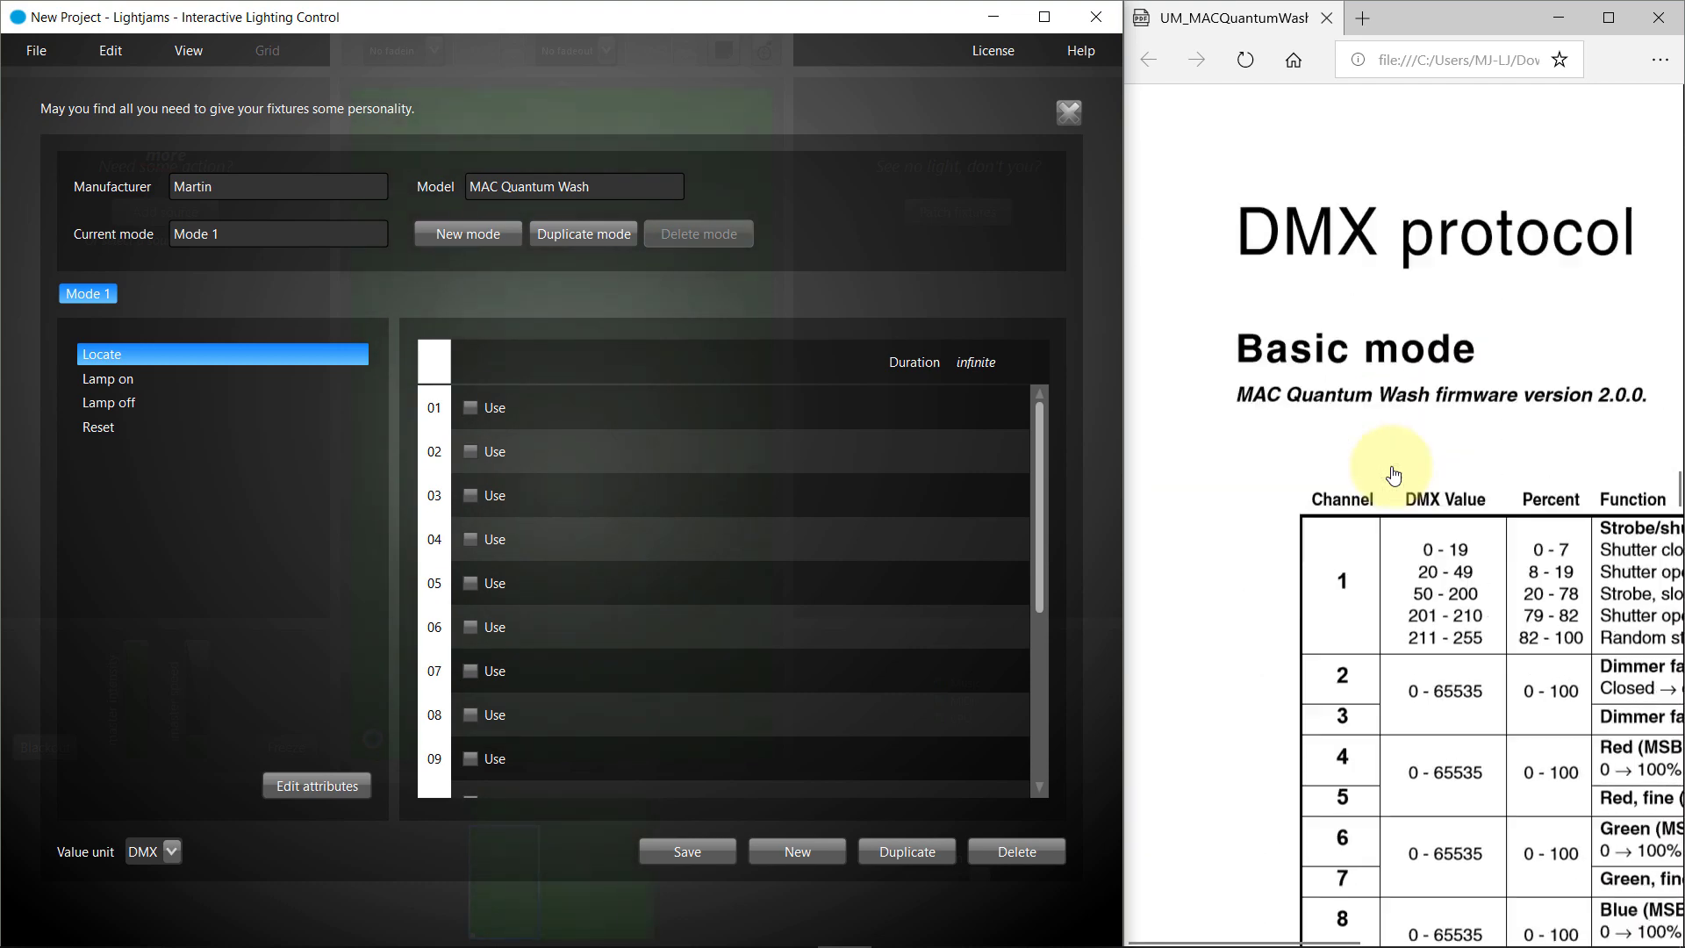
scroll(1393, 475, "right", 5)
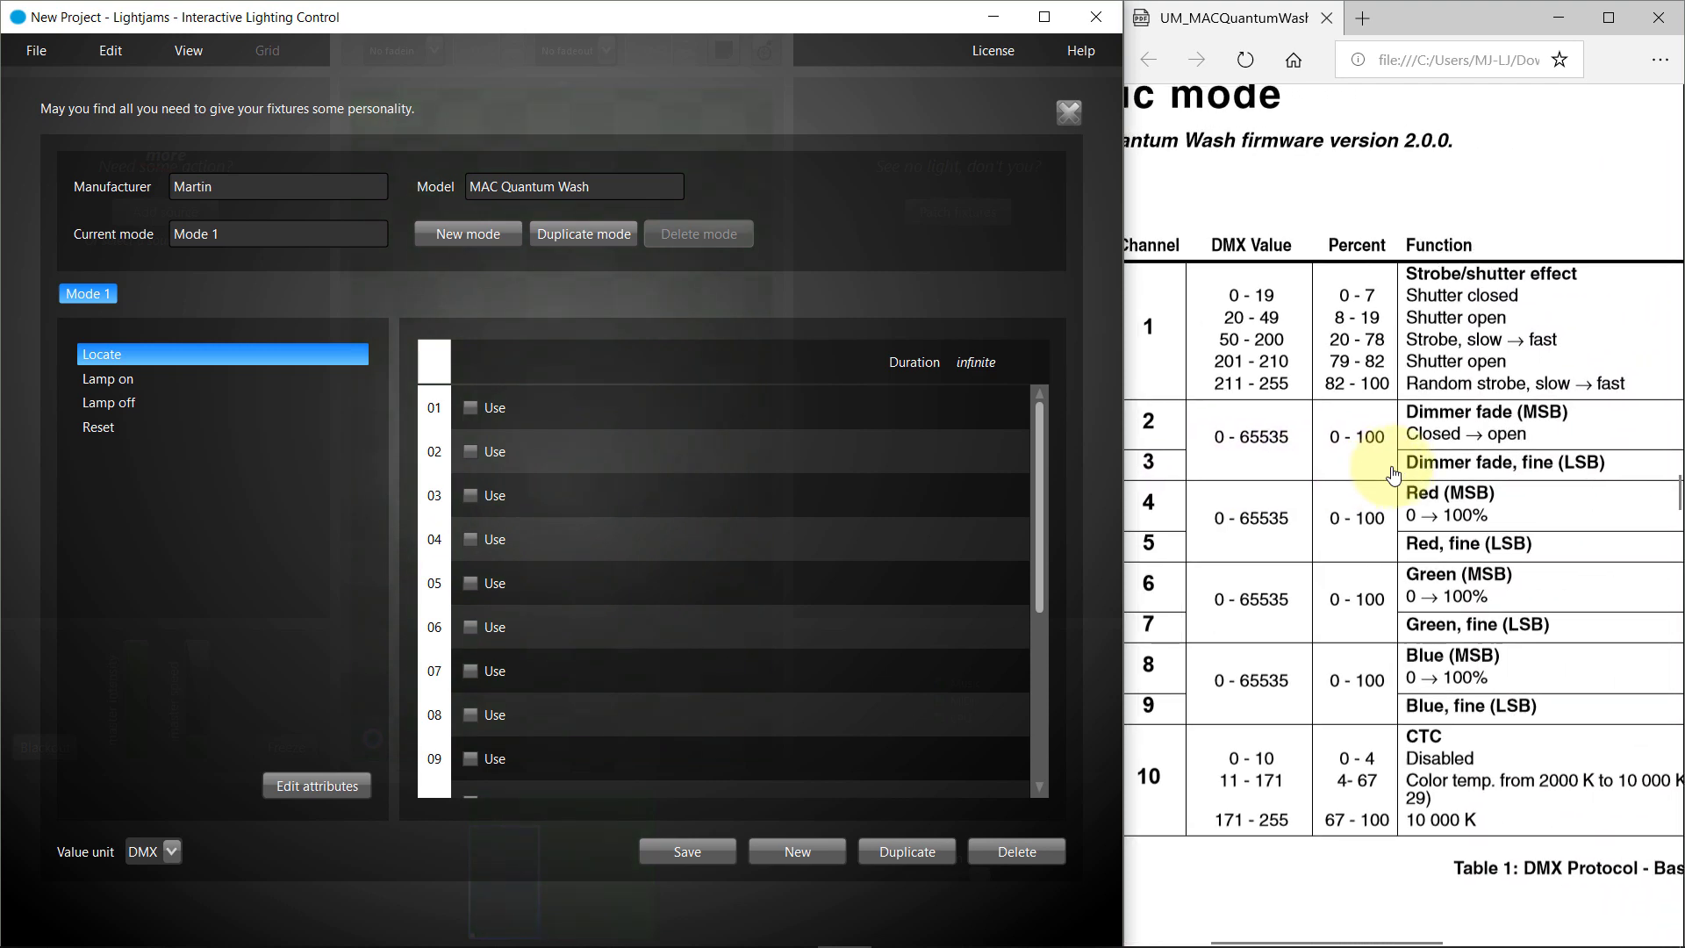
left_click(586, 425)
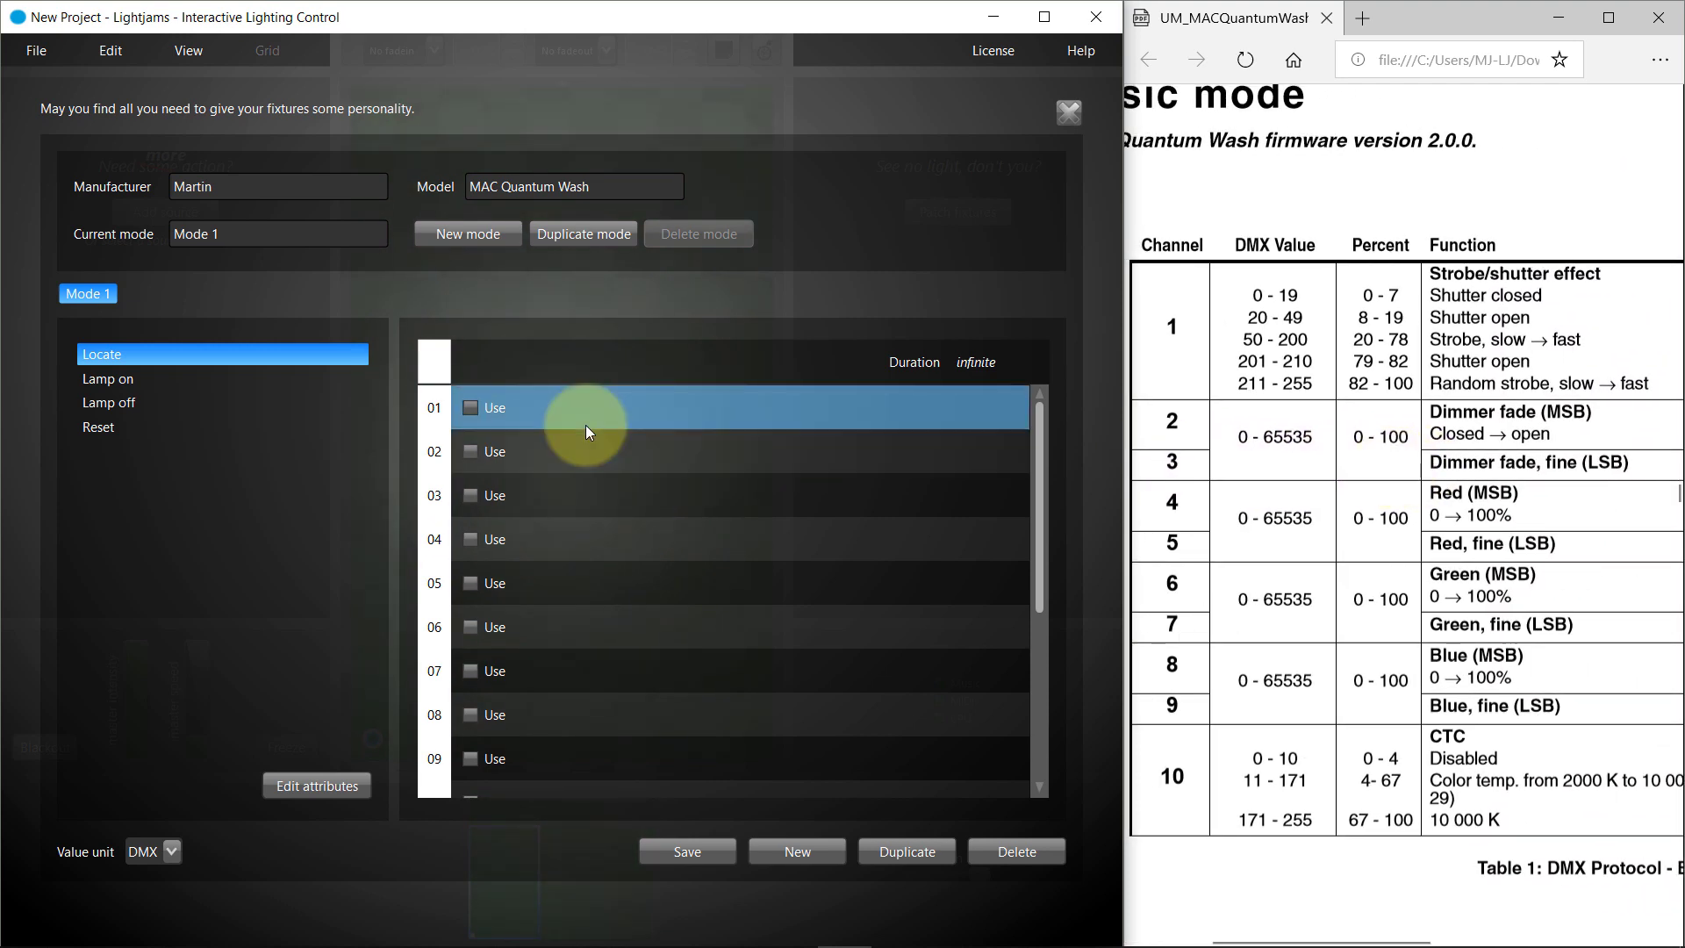
left_click(475, 410)
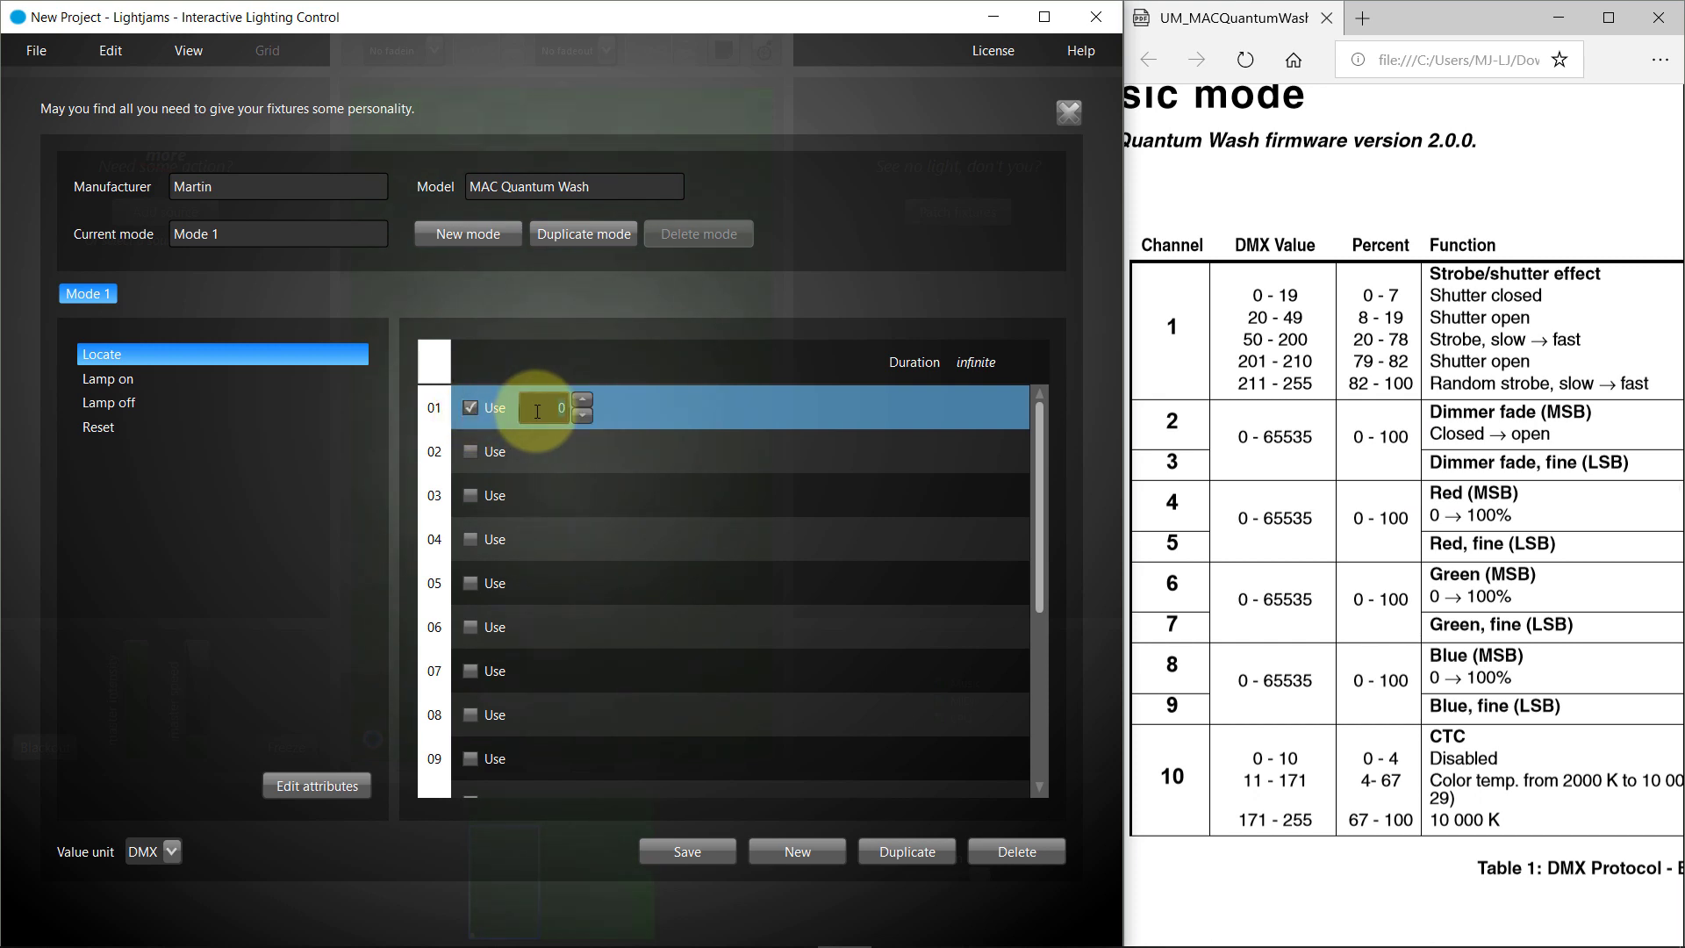
type("20")
left_click(542, 442)
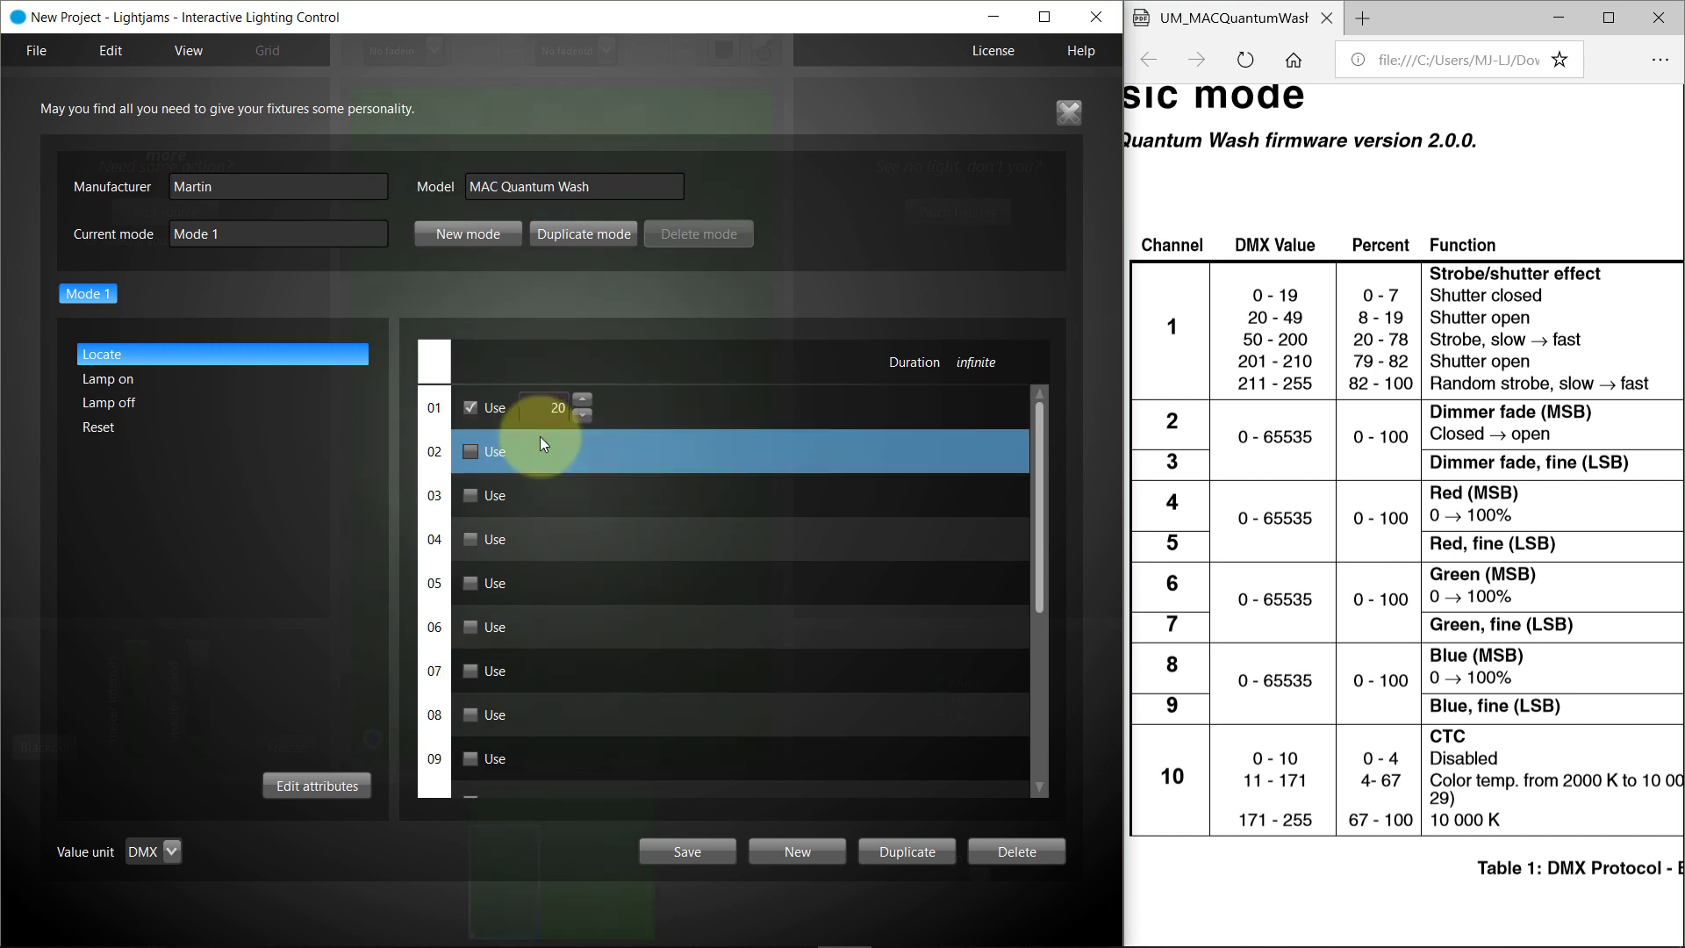
Step: Enable dimmer channels 2 and 3 in the Locate action and set both to 255
left_click(476, 452)
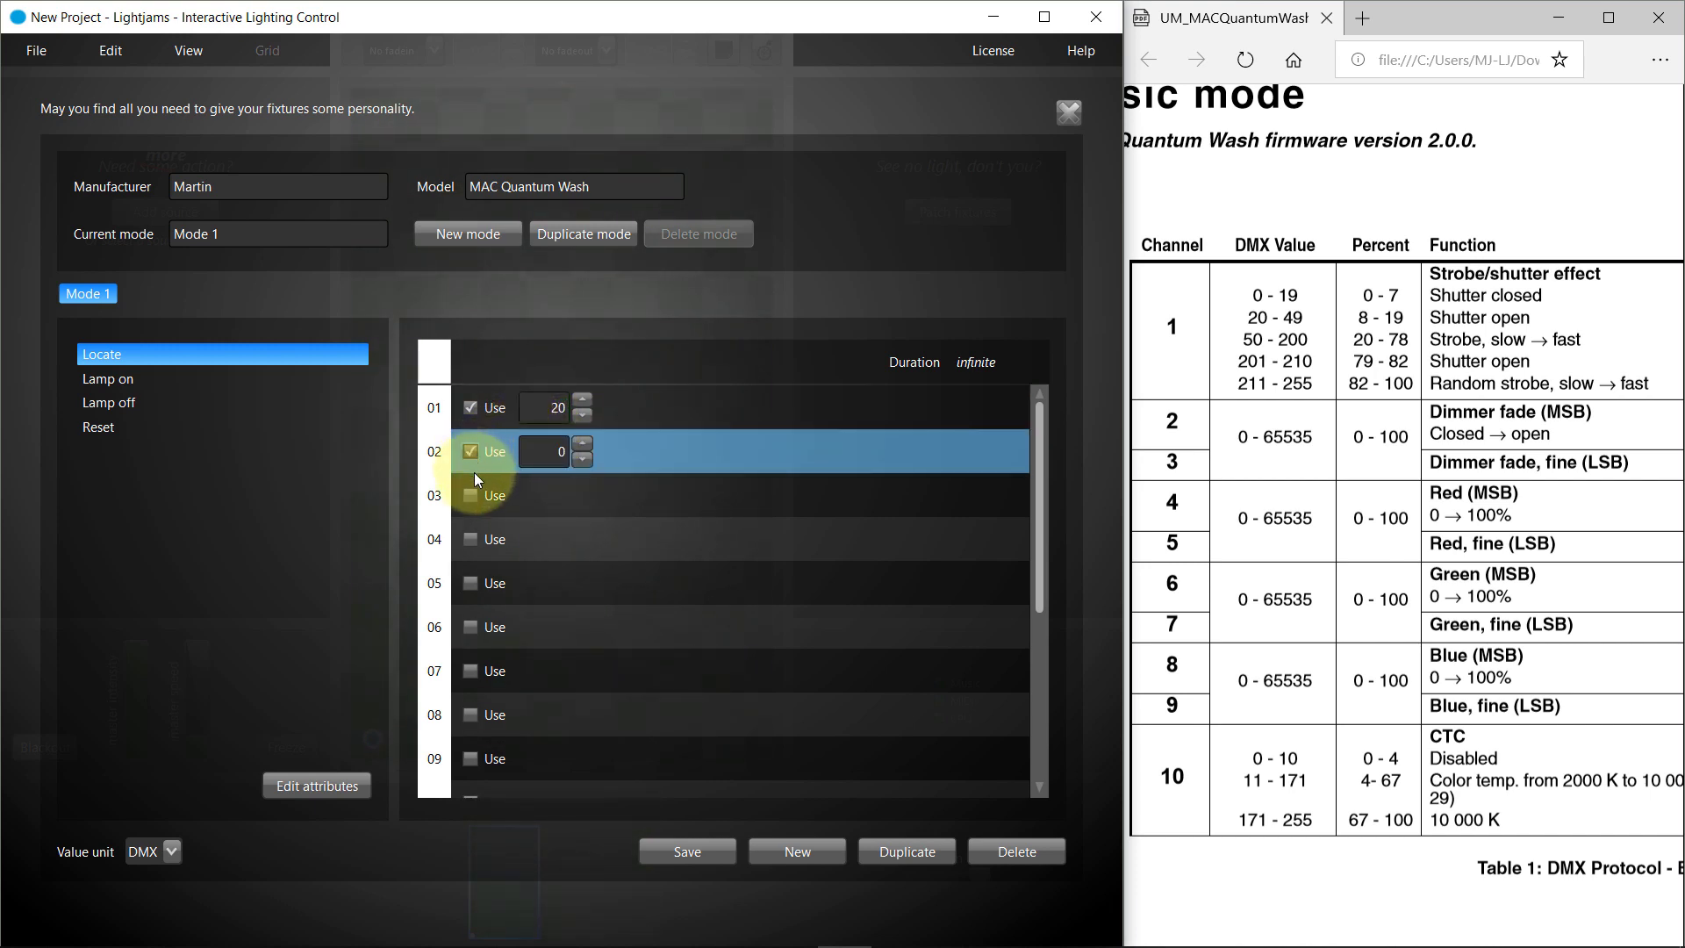
left_click(471, 493)
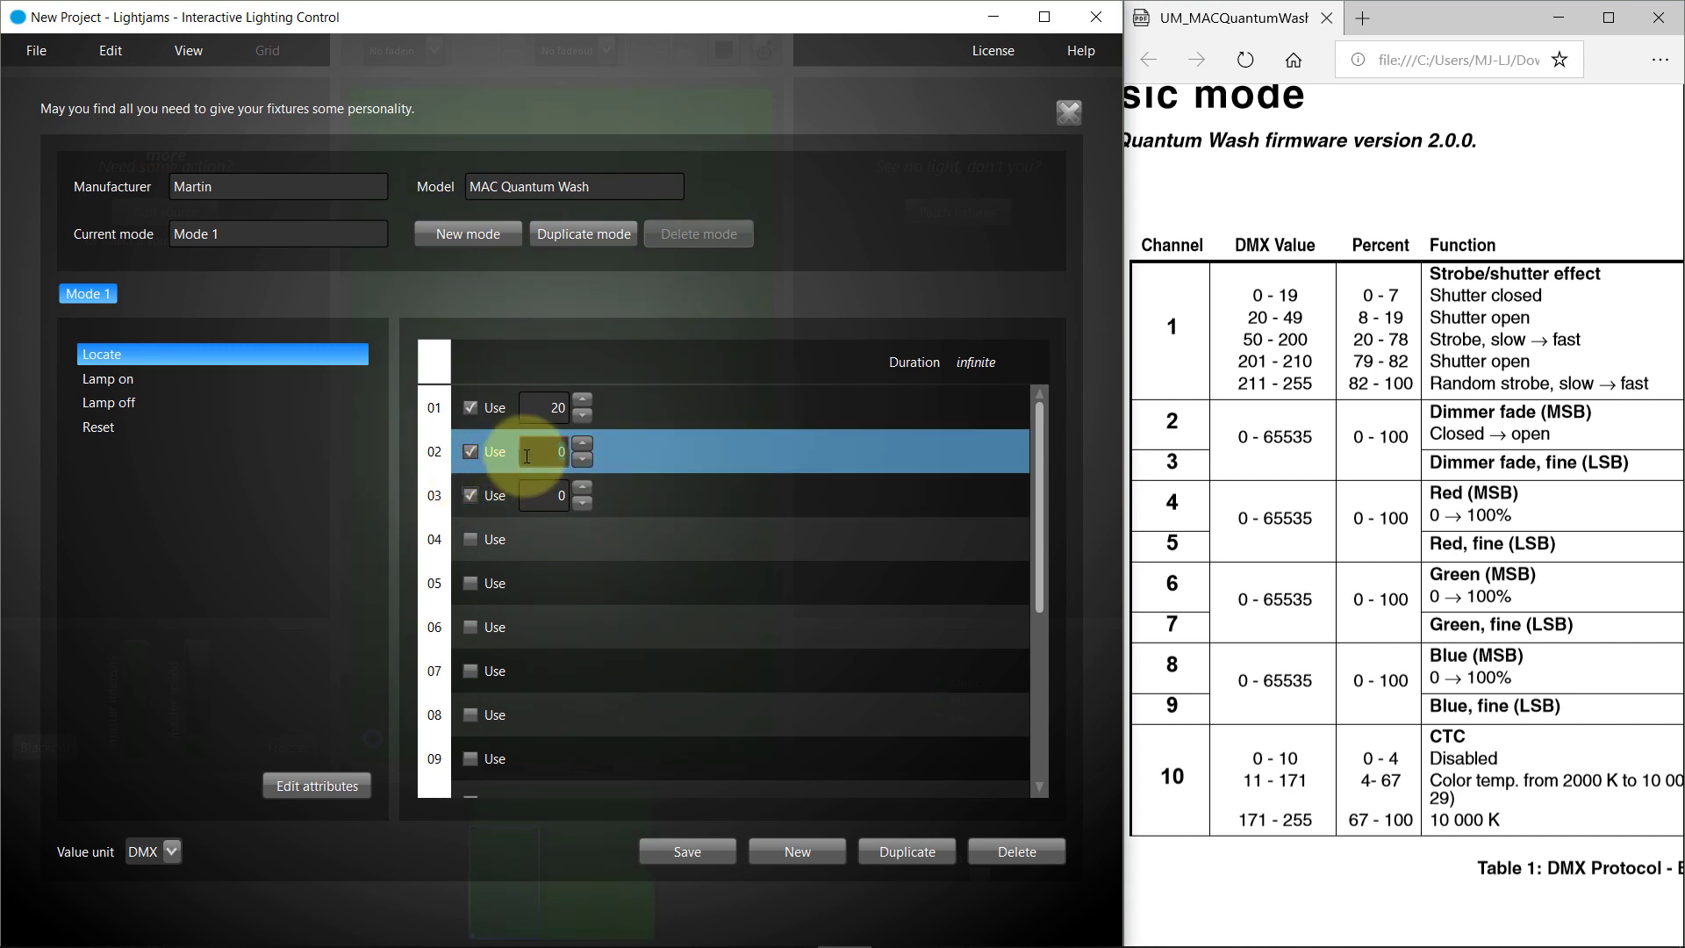
type("255")
key("Tab")
type("255")
Step: Enable the red, green and blue channels 4 through 9 in the Locate action and set each to 255
left_click(486, 539)
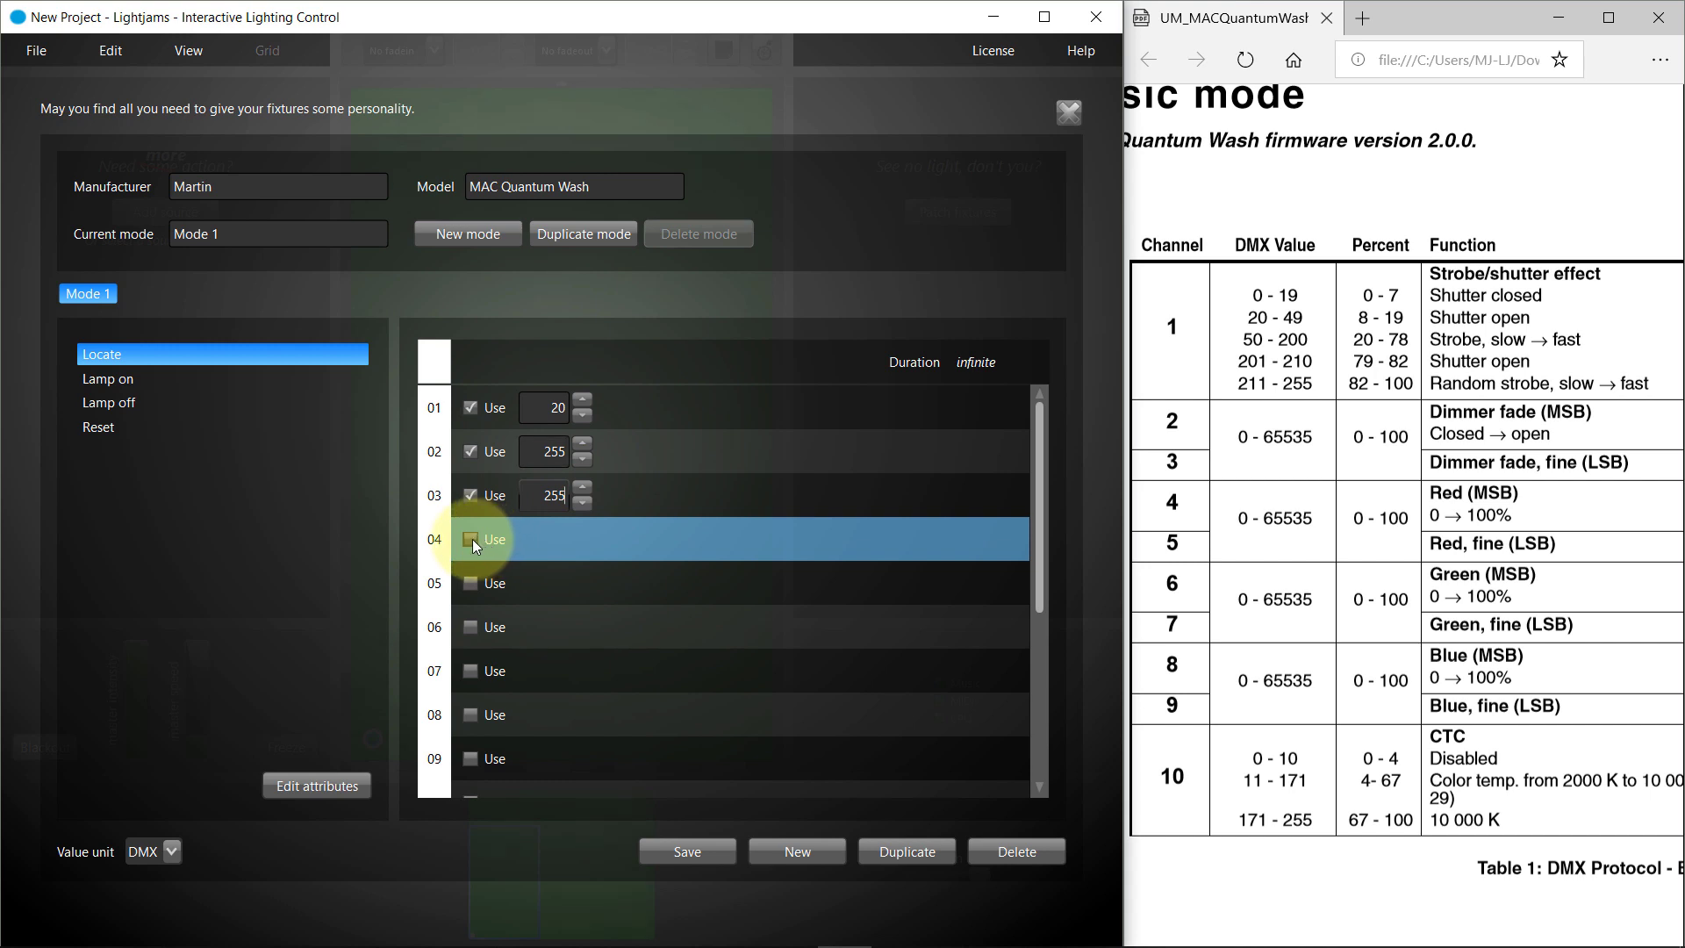
left_click(472, 539)
type("255")
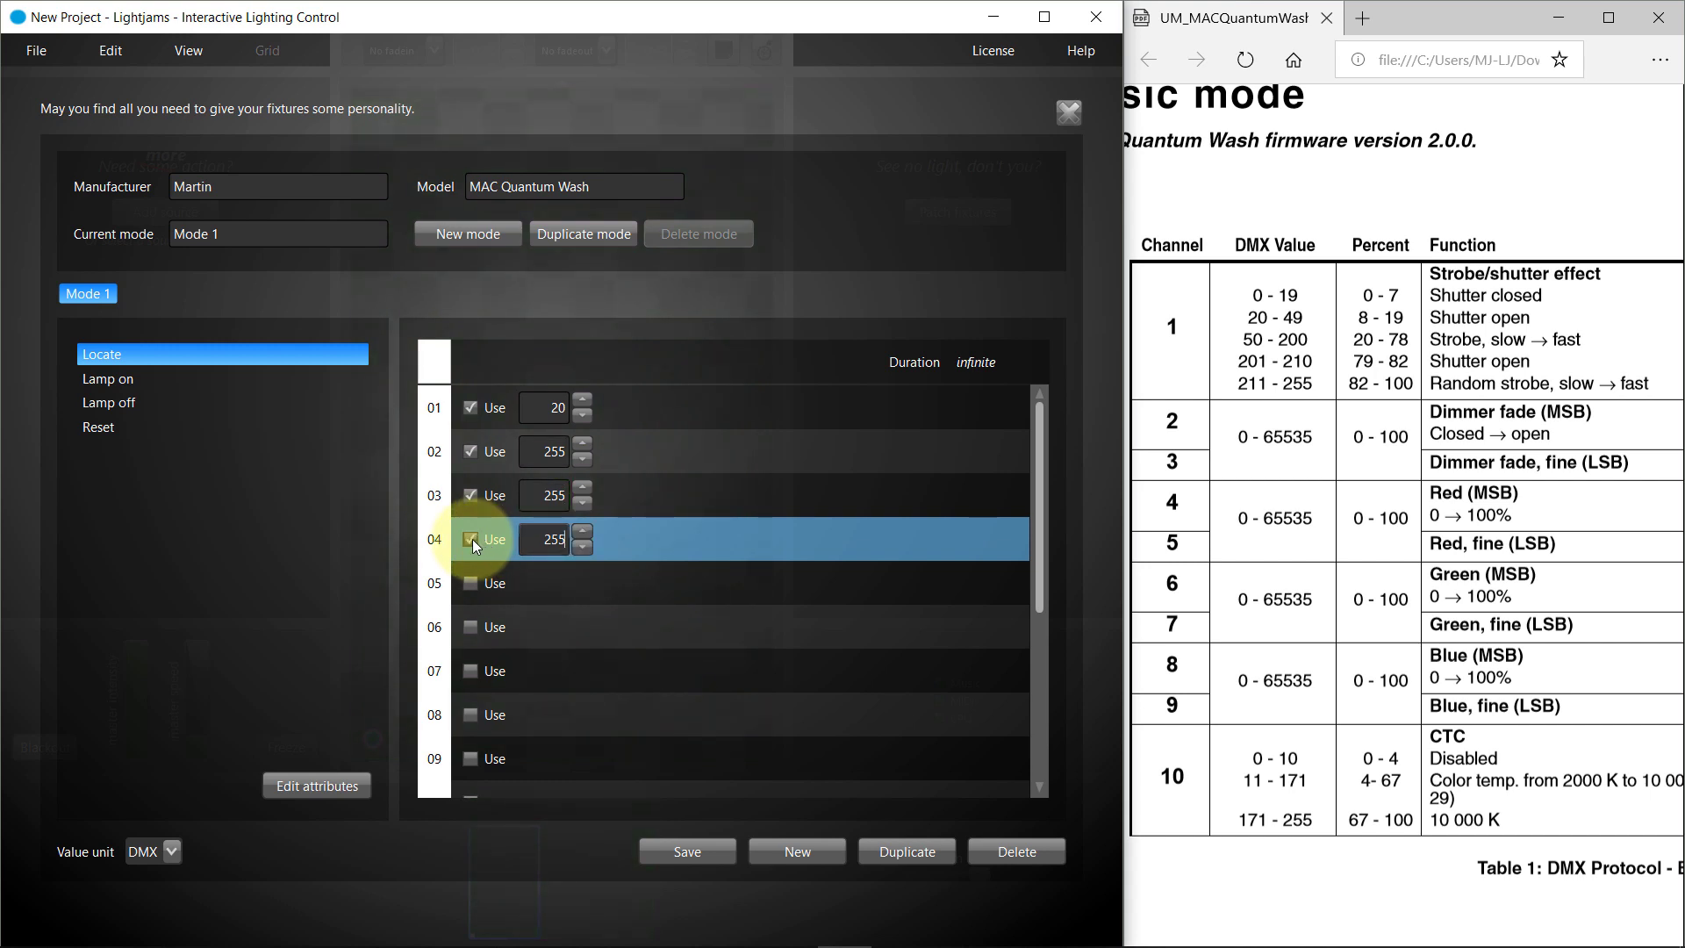
key("Tab")
type("2")
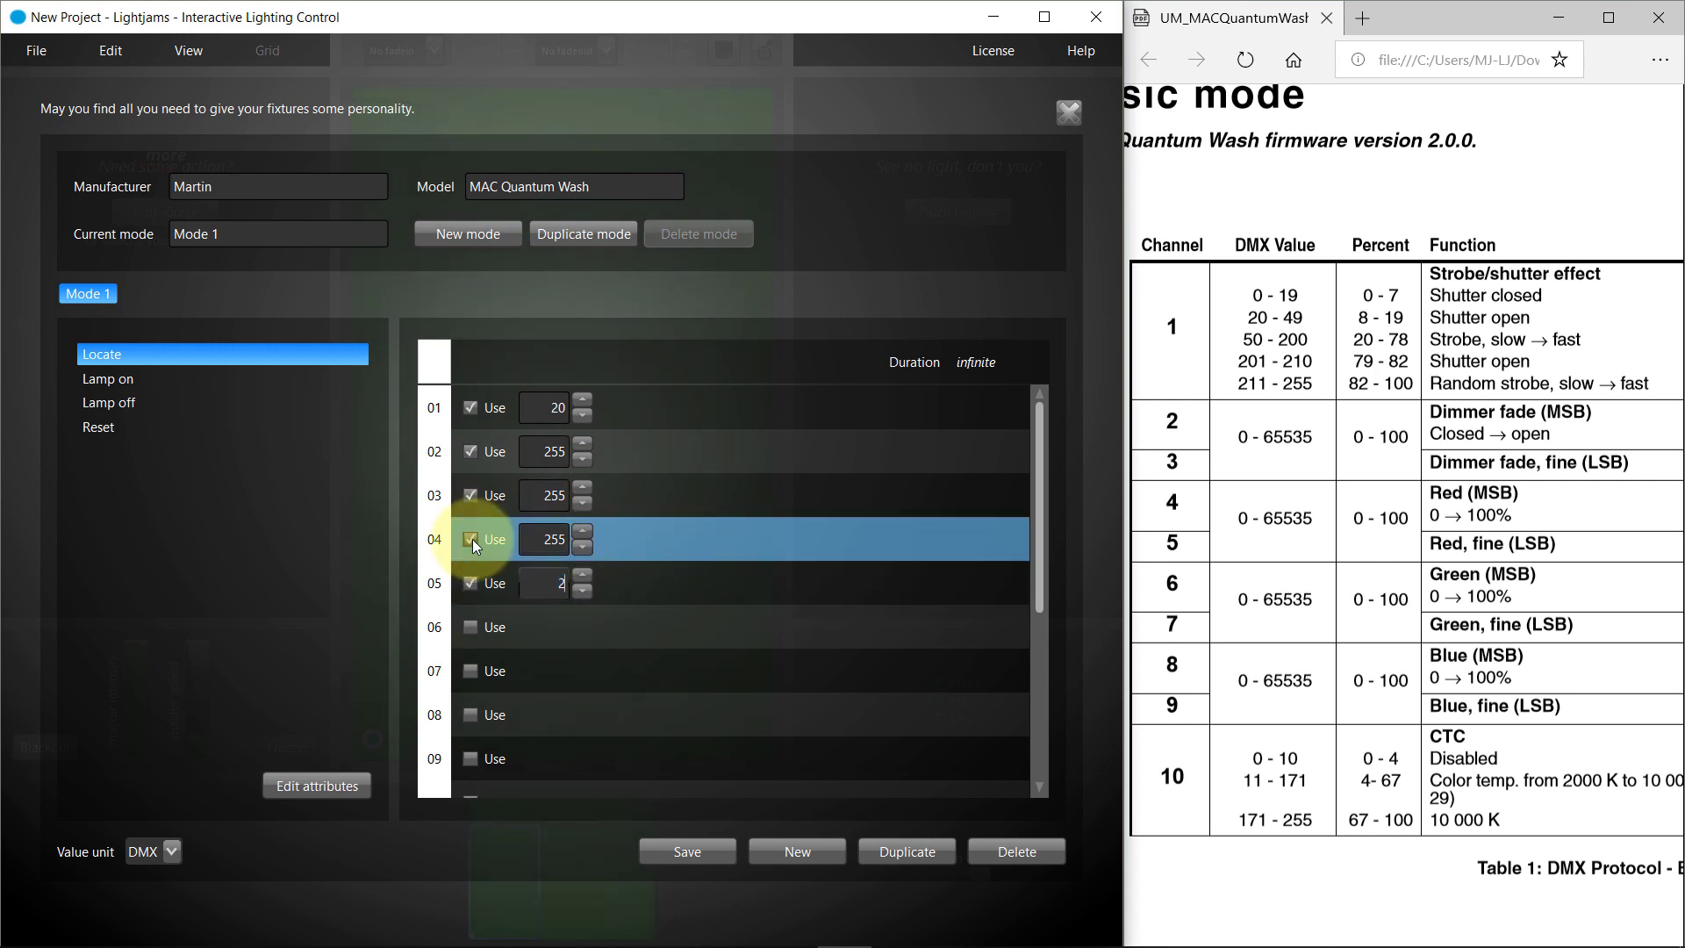
type("55")
key("Tab")
type("25")
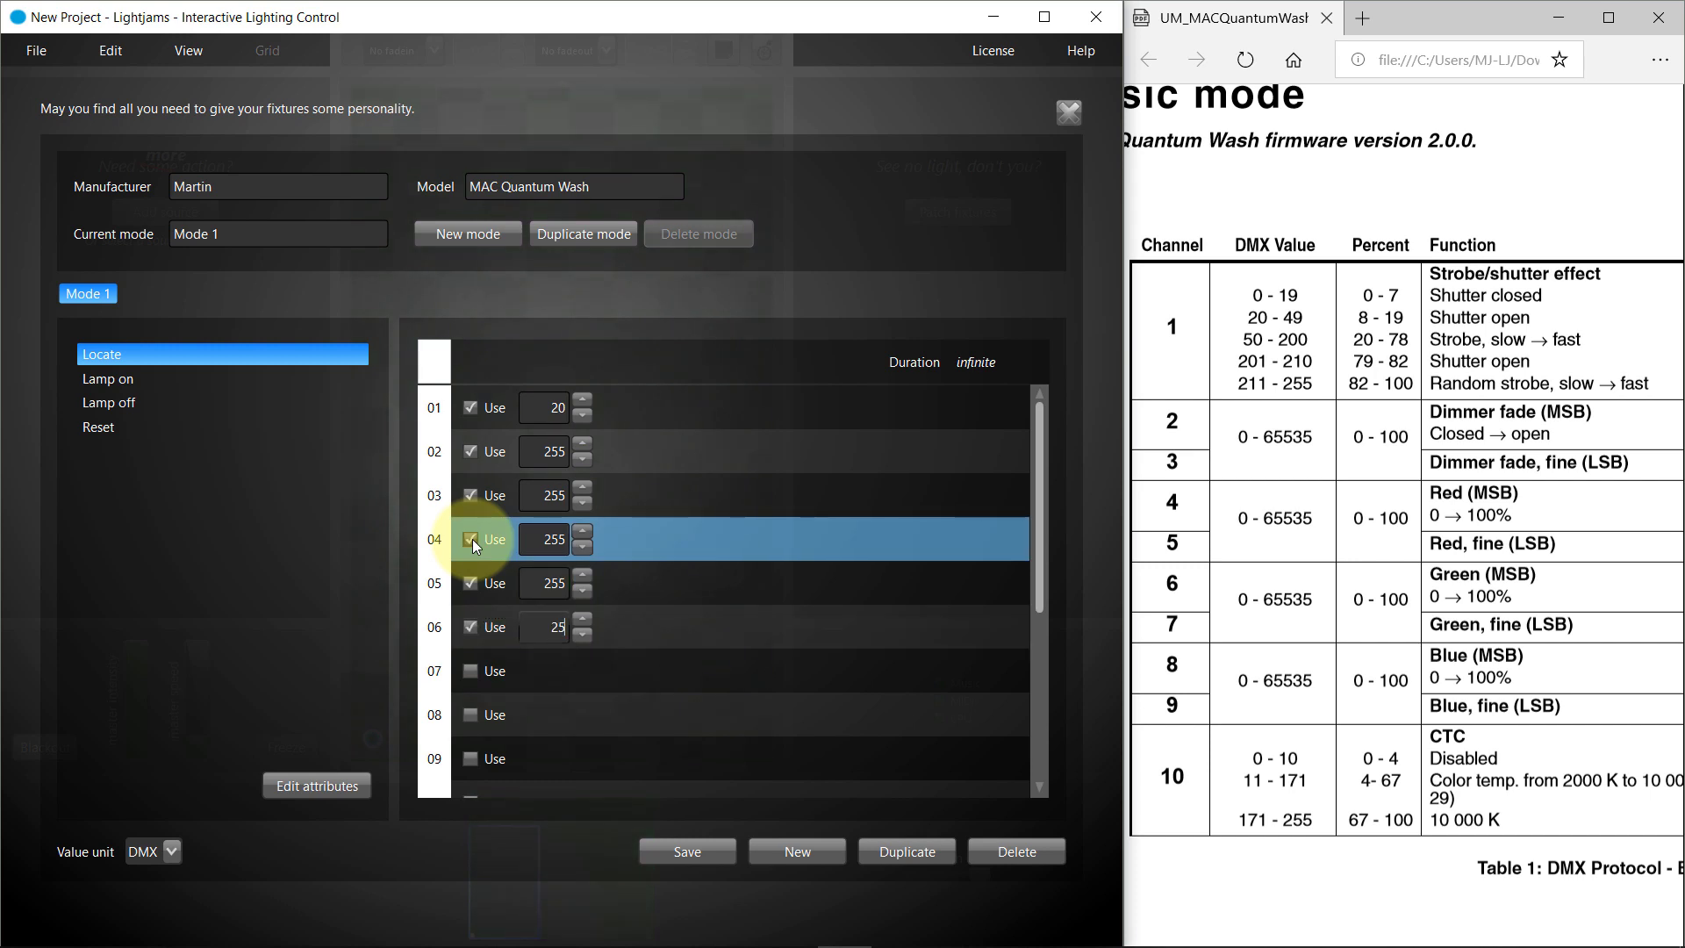
type("5")
key("Tab")
type("255")
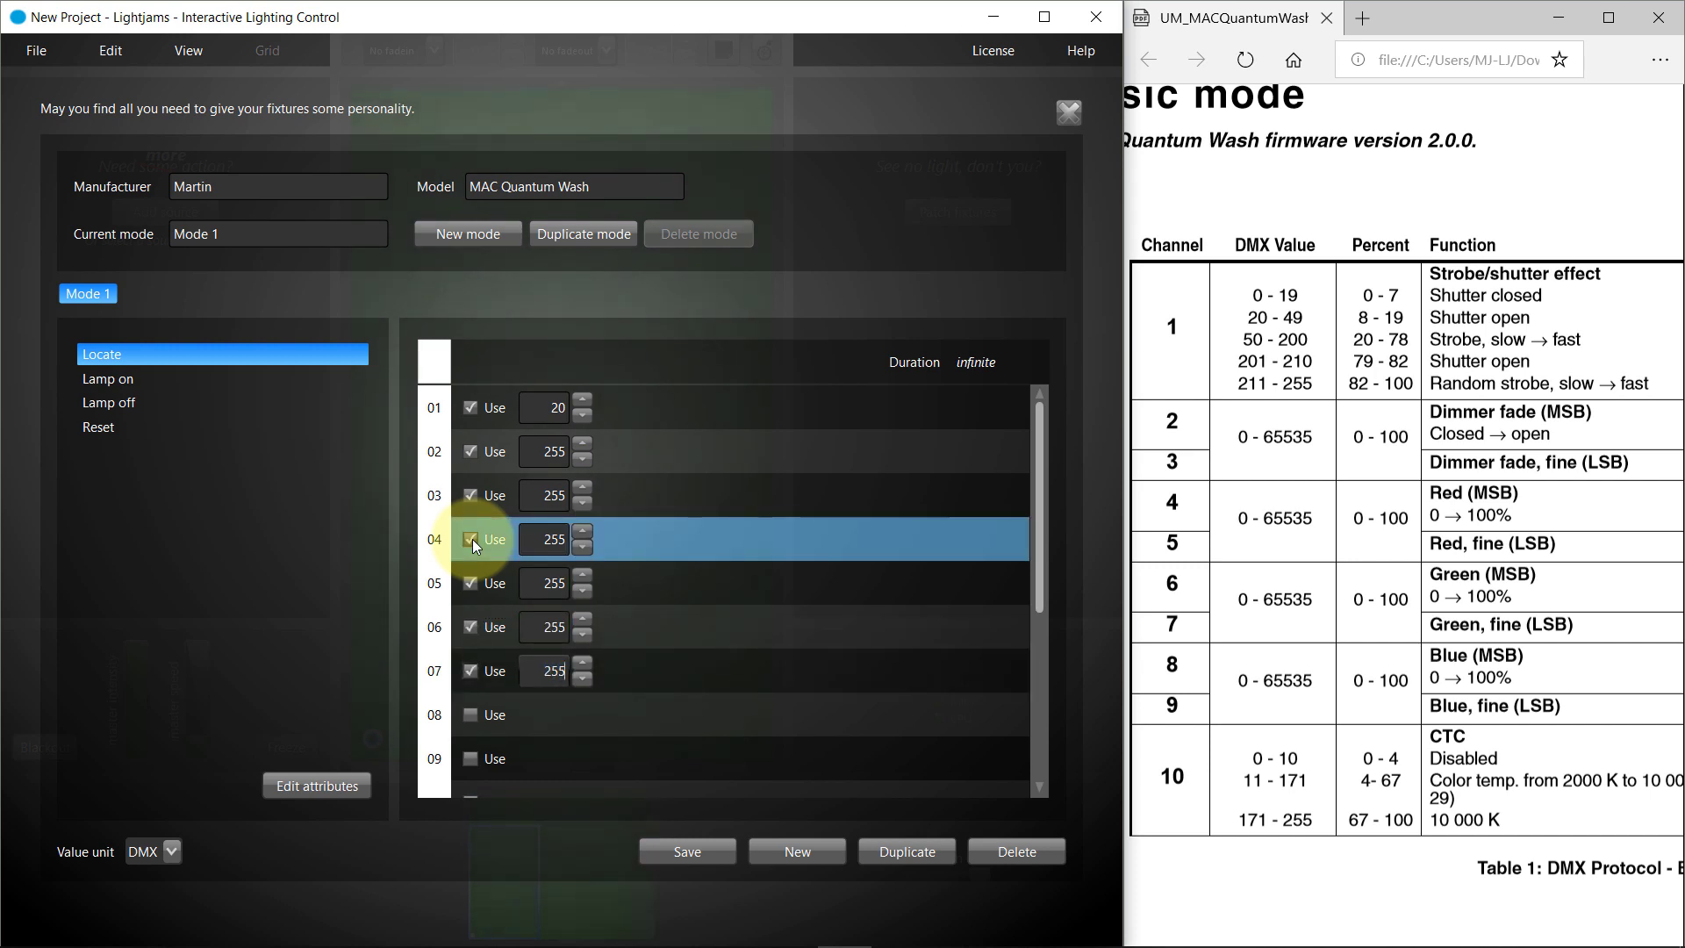
key("Tab")
type("255")
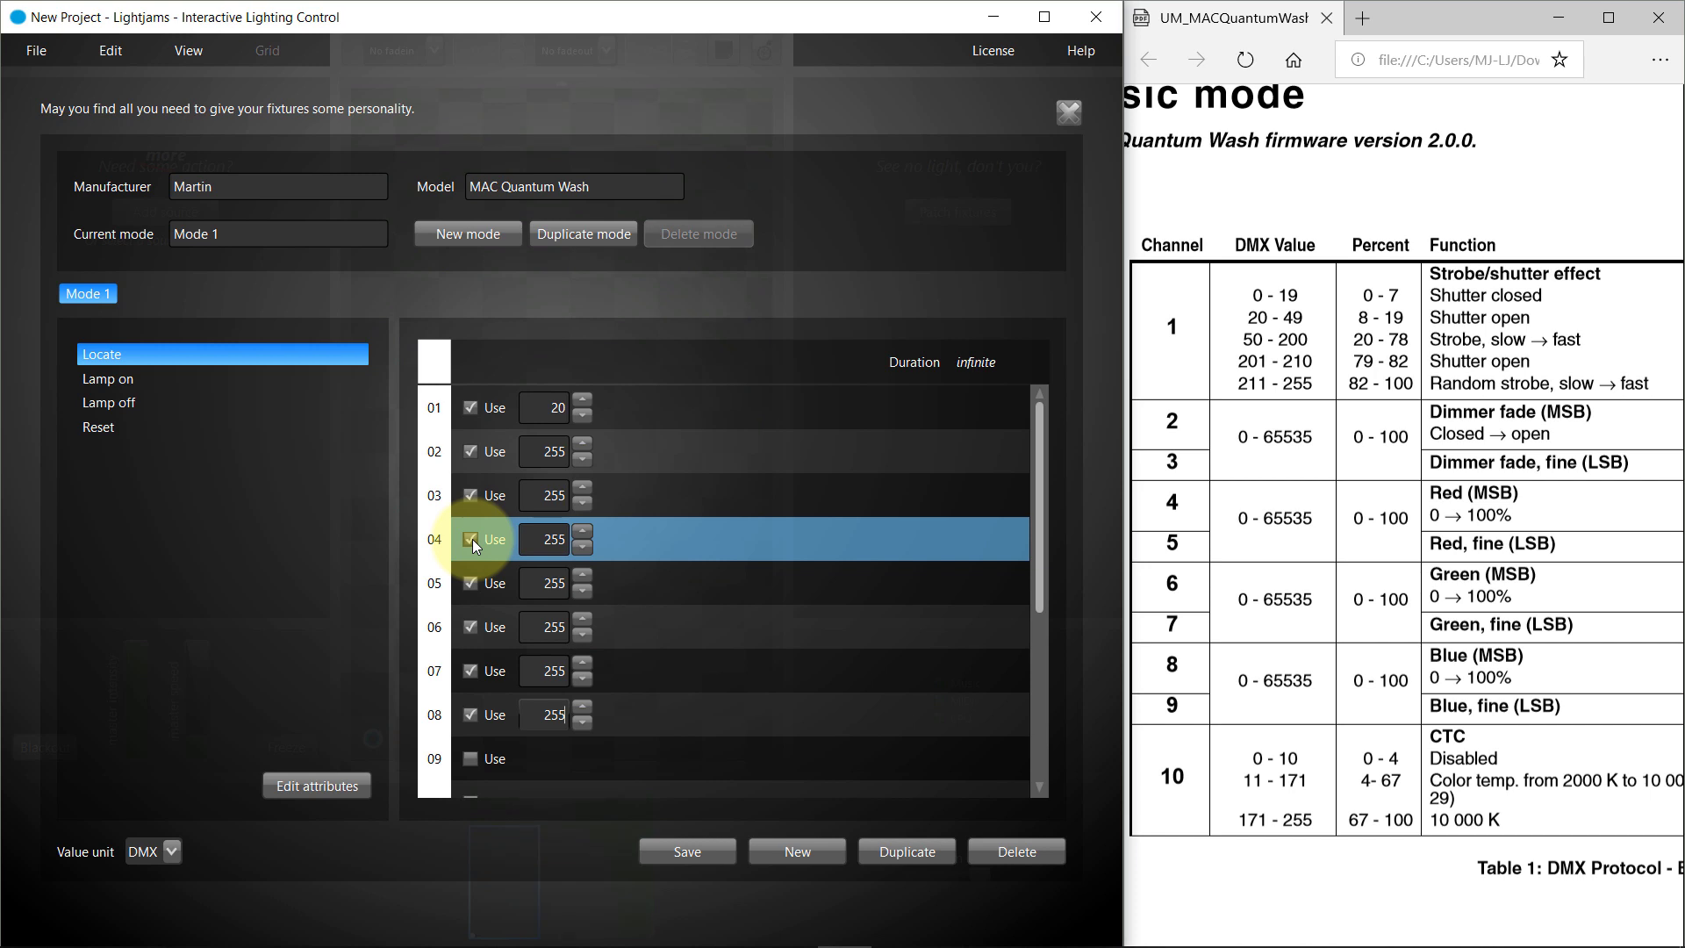
key("Tab")
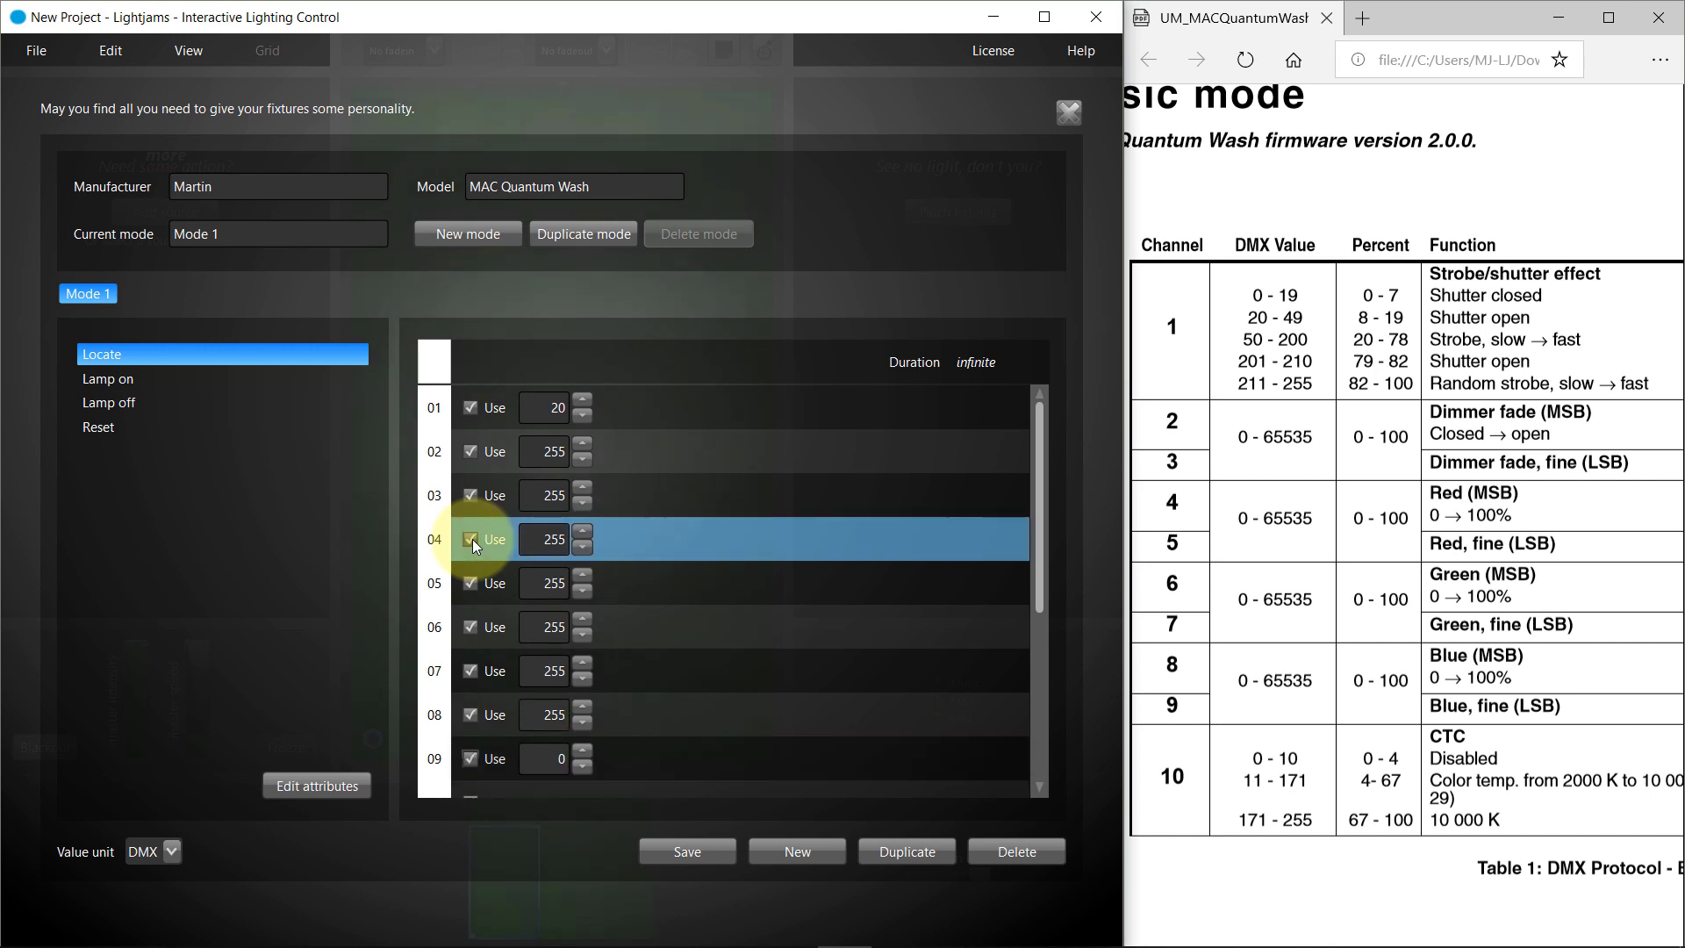
type("255")
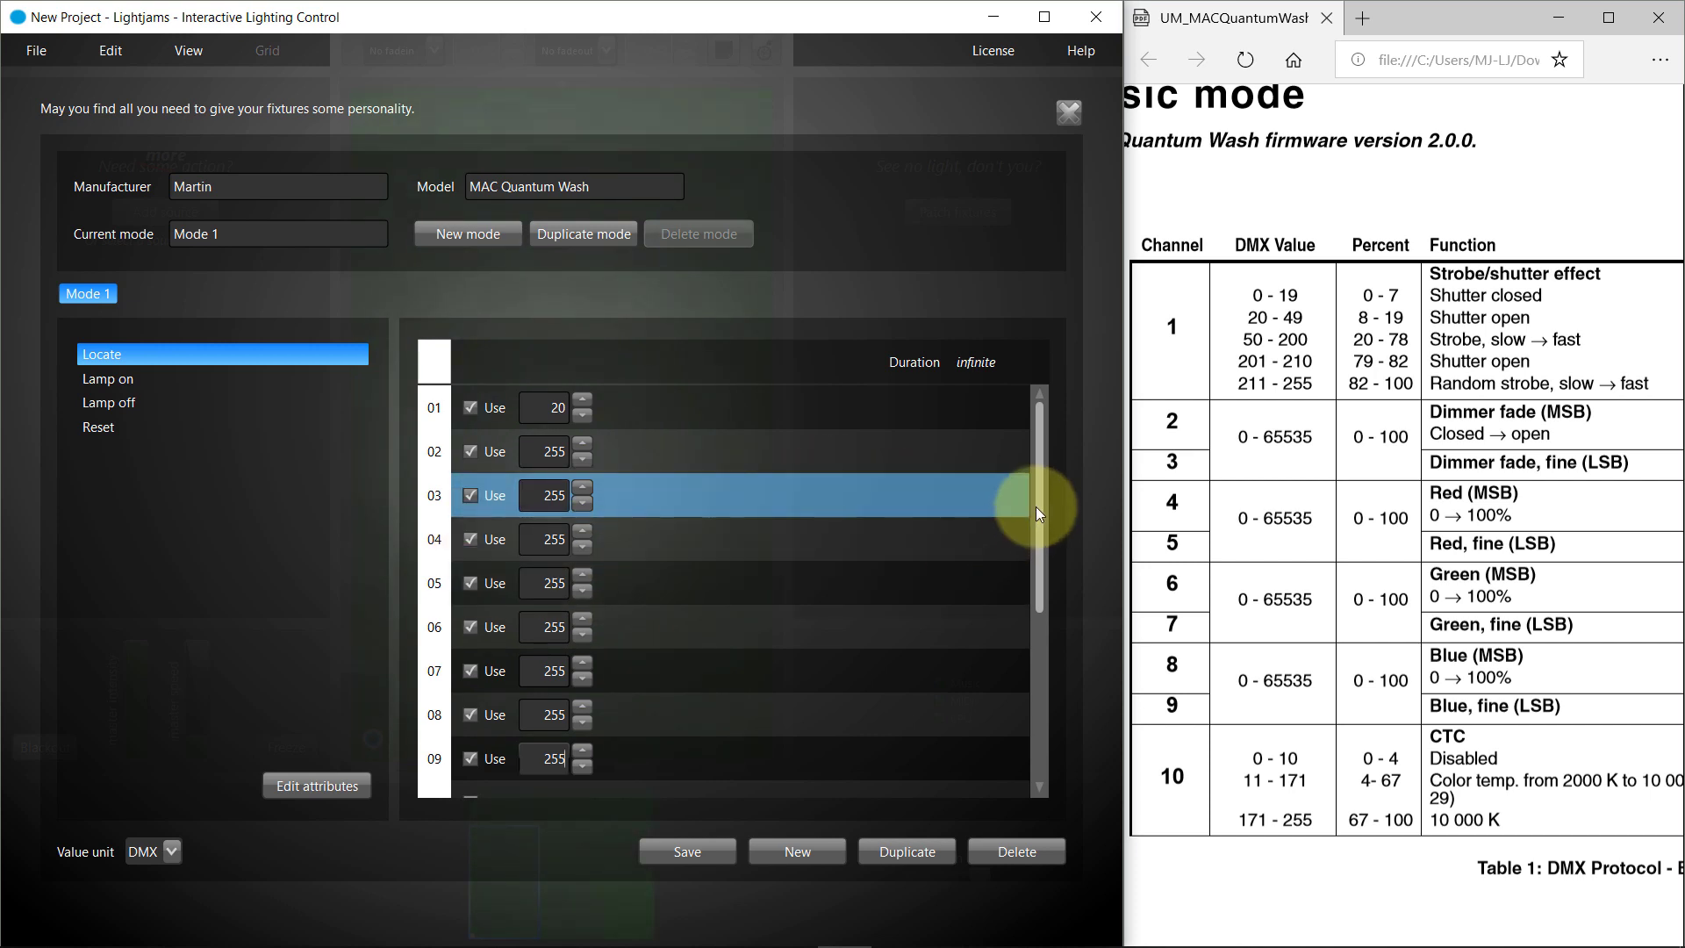
Step: Find the reset values for channel 17 in the DMX protocol and set the Reset action to value 10 on channel 17 for 5 seconds
left_click_drag(1037, 507, 1035, 595)
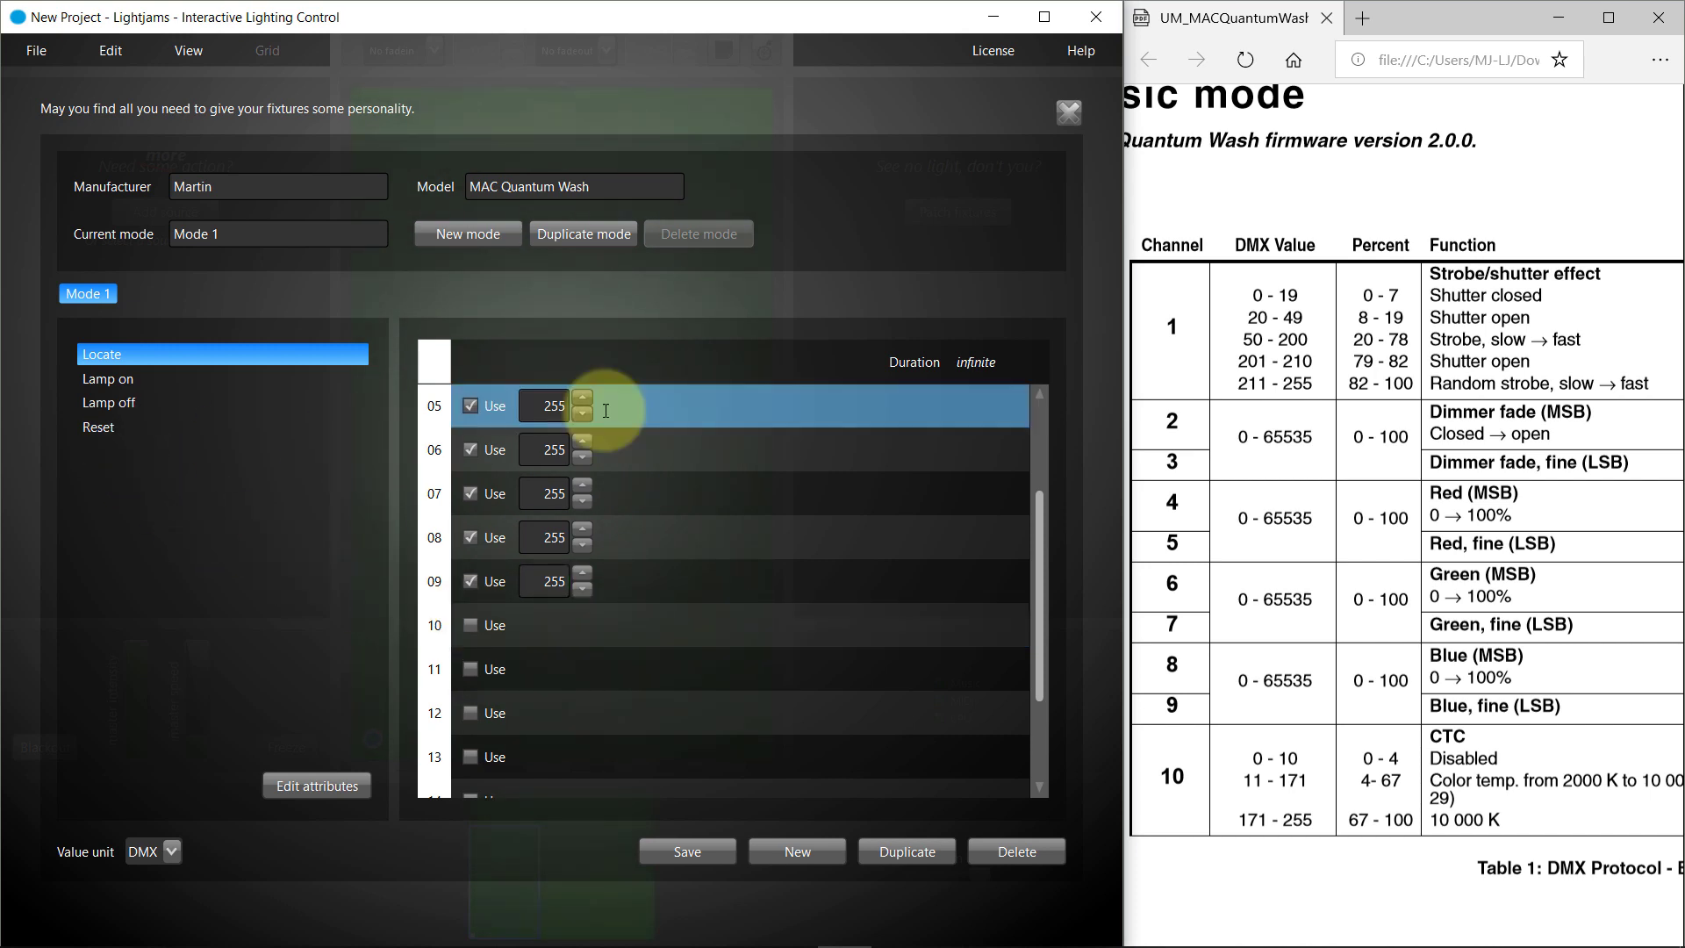
scroll(1324, 530, "down", 10)
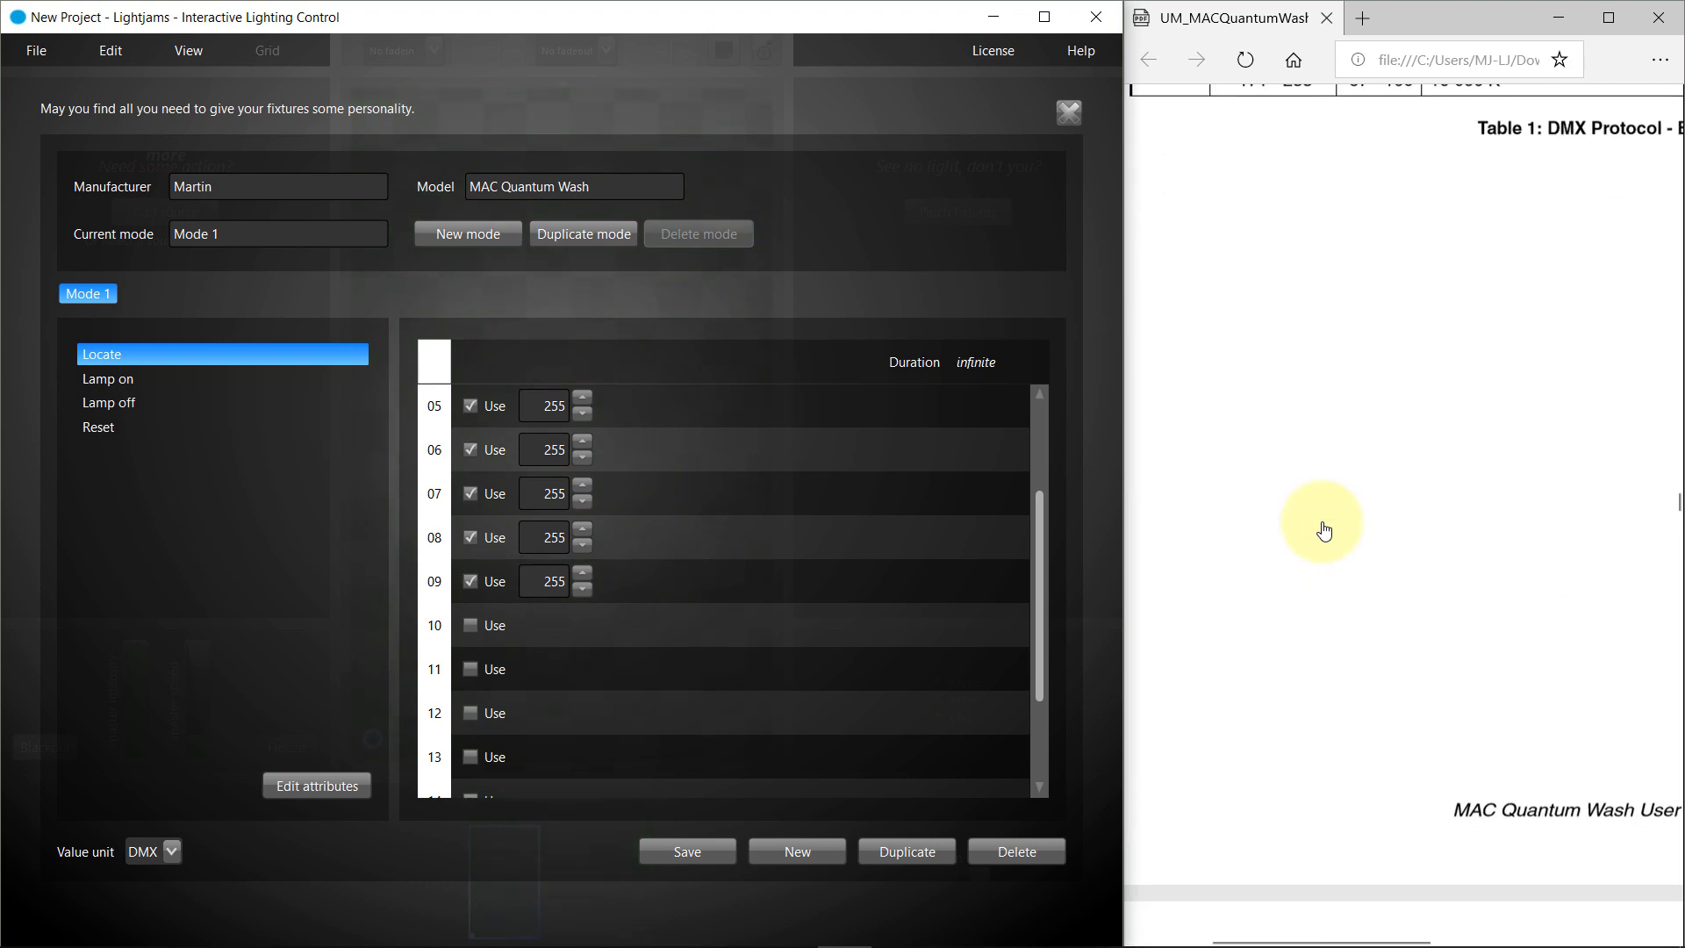
scroll(1324, 529, "down", 15)
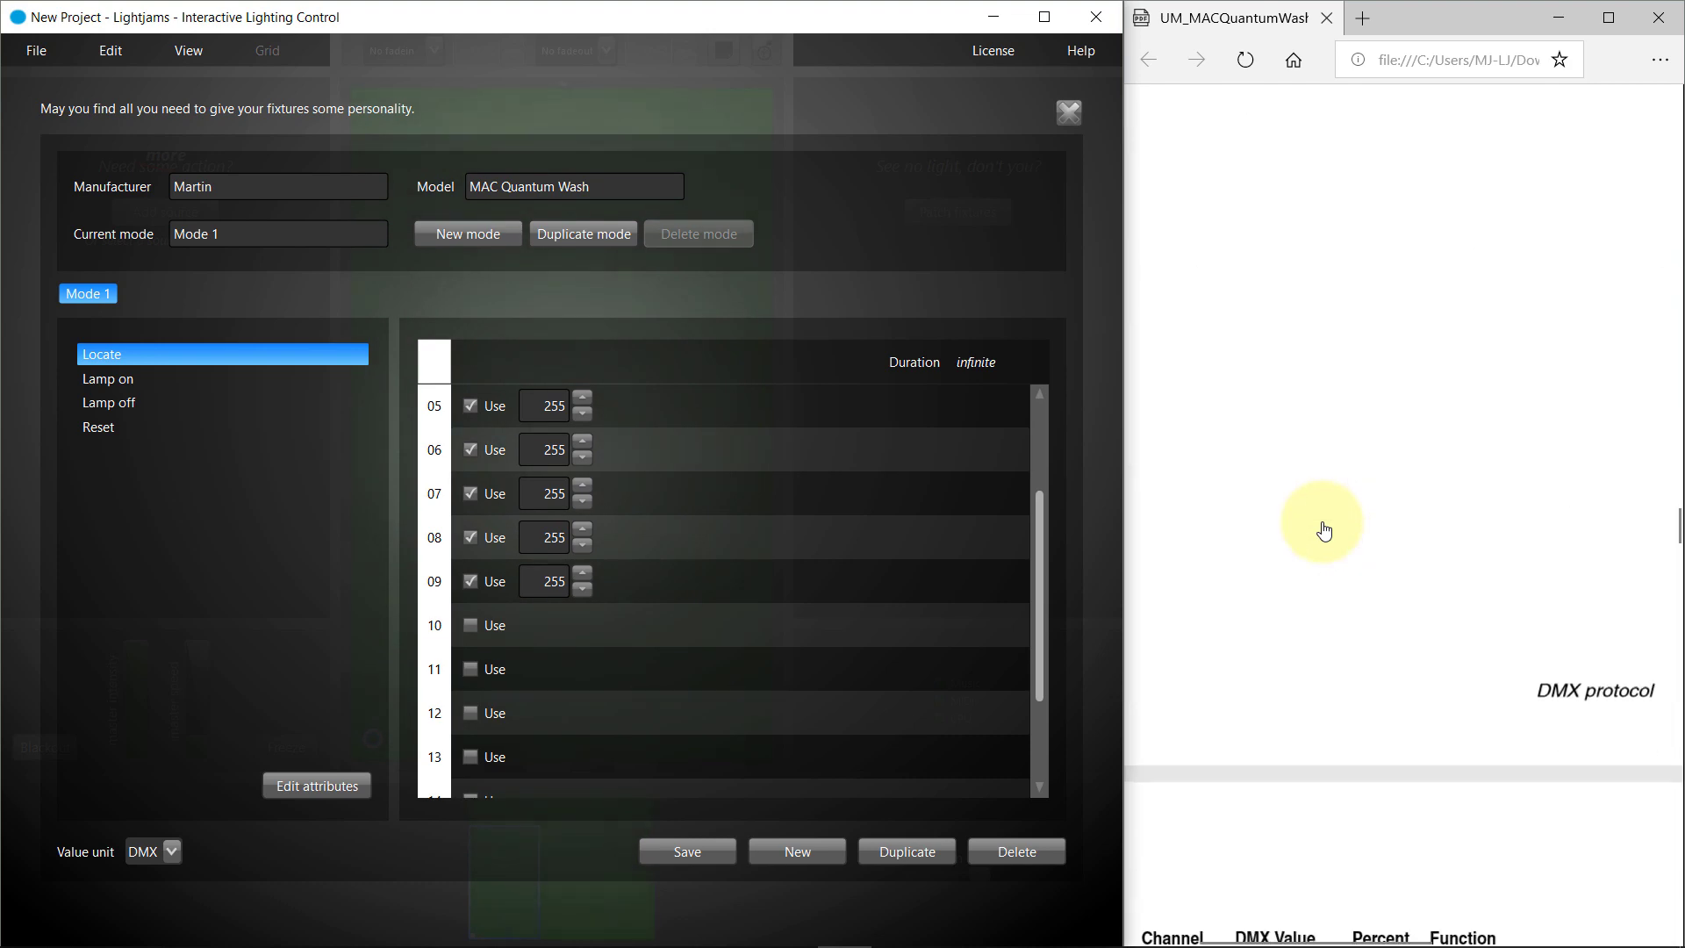
scroll(1324, 530, "down", 15)
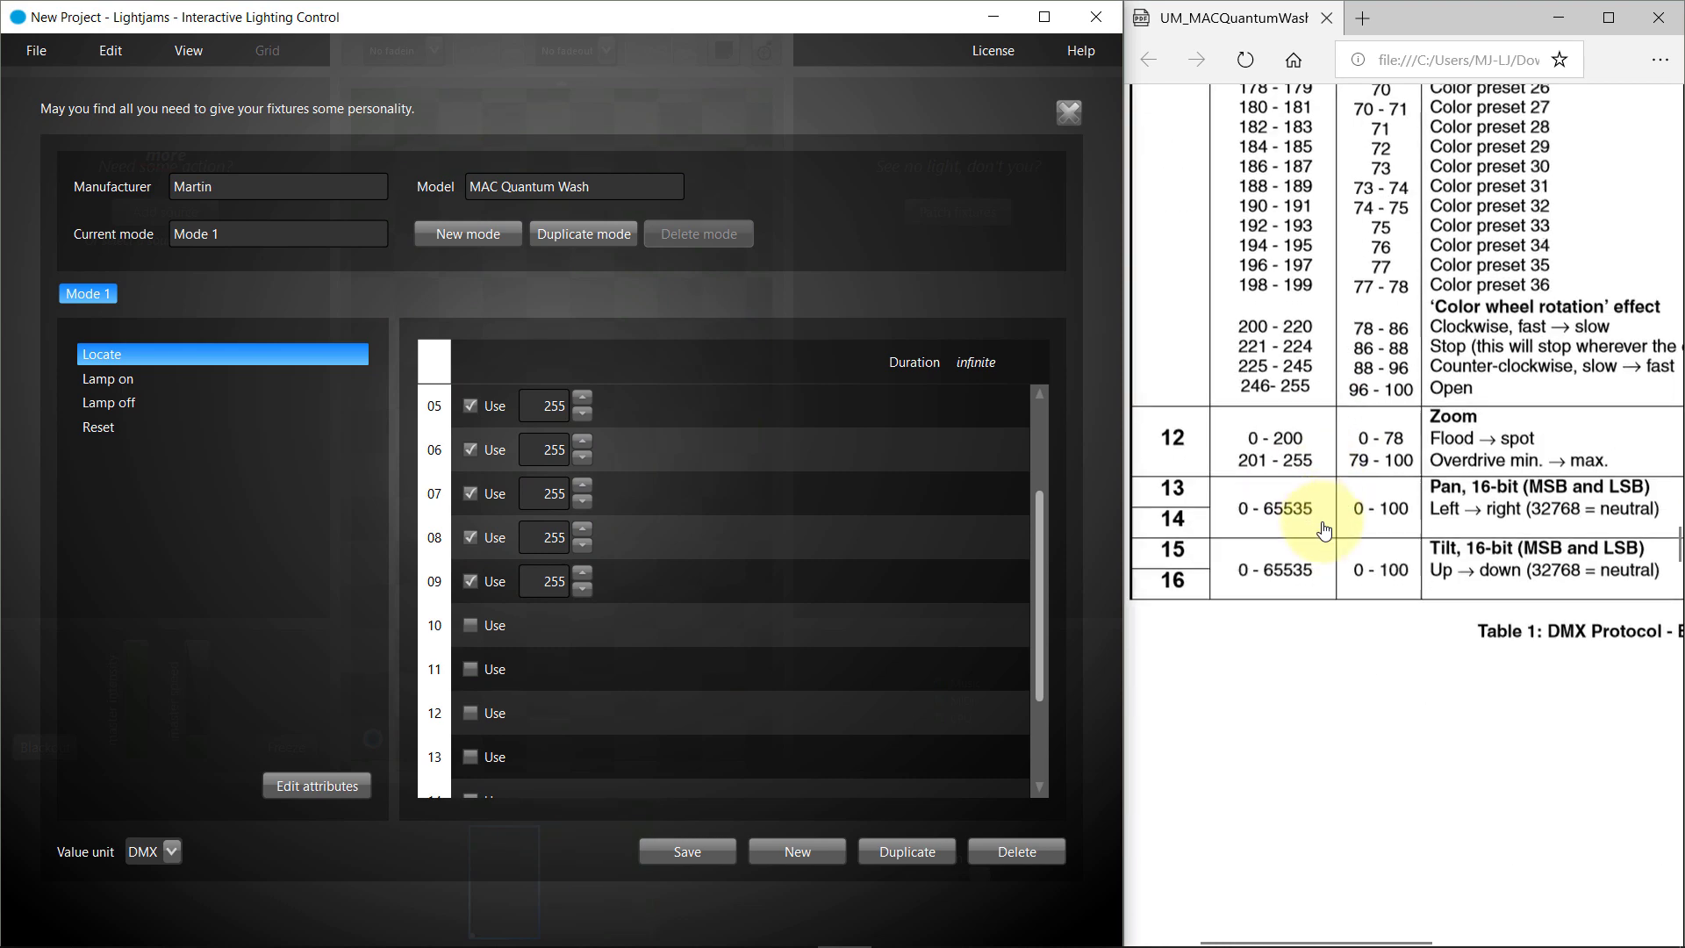
scroll(1324, 529, "down", 8)
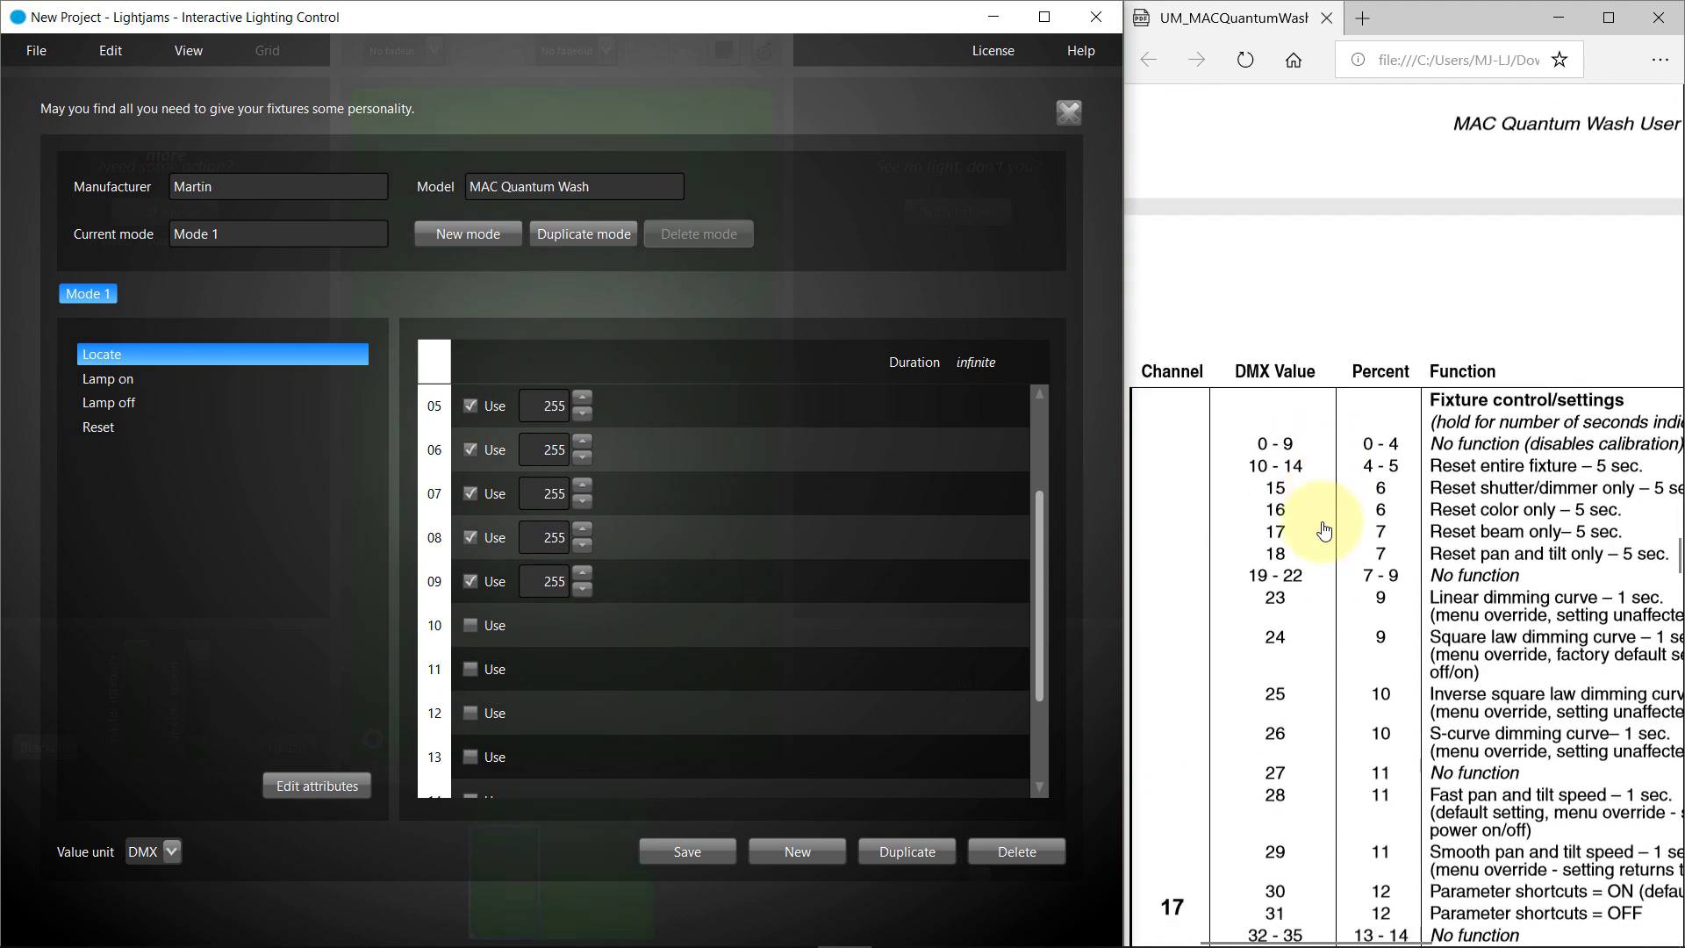
scroll(1324, 530, "down", 2)
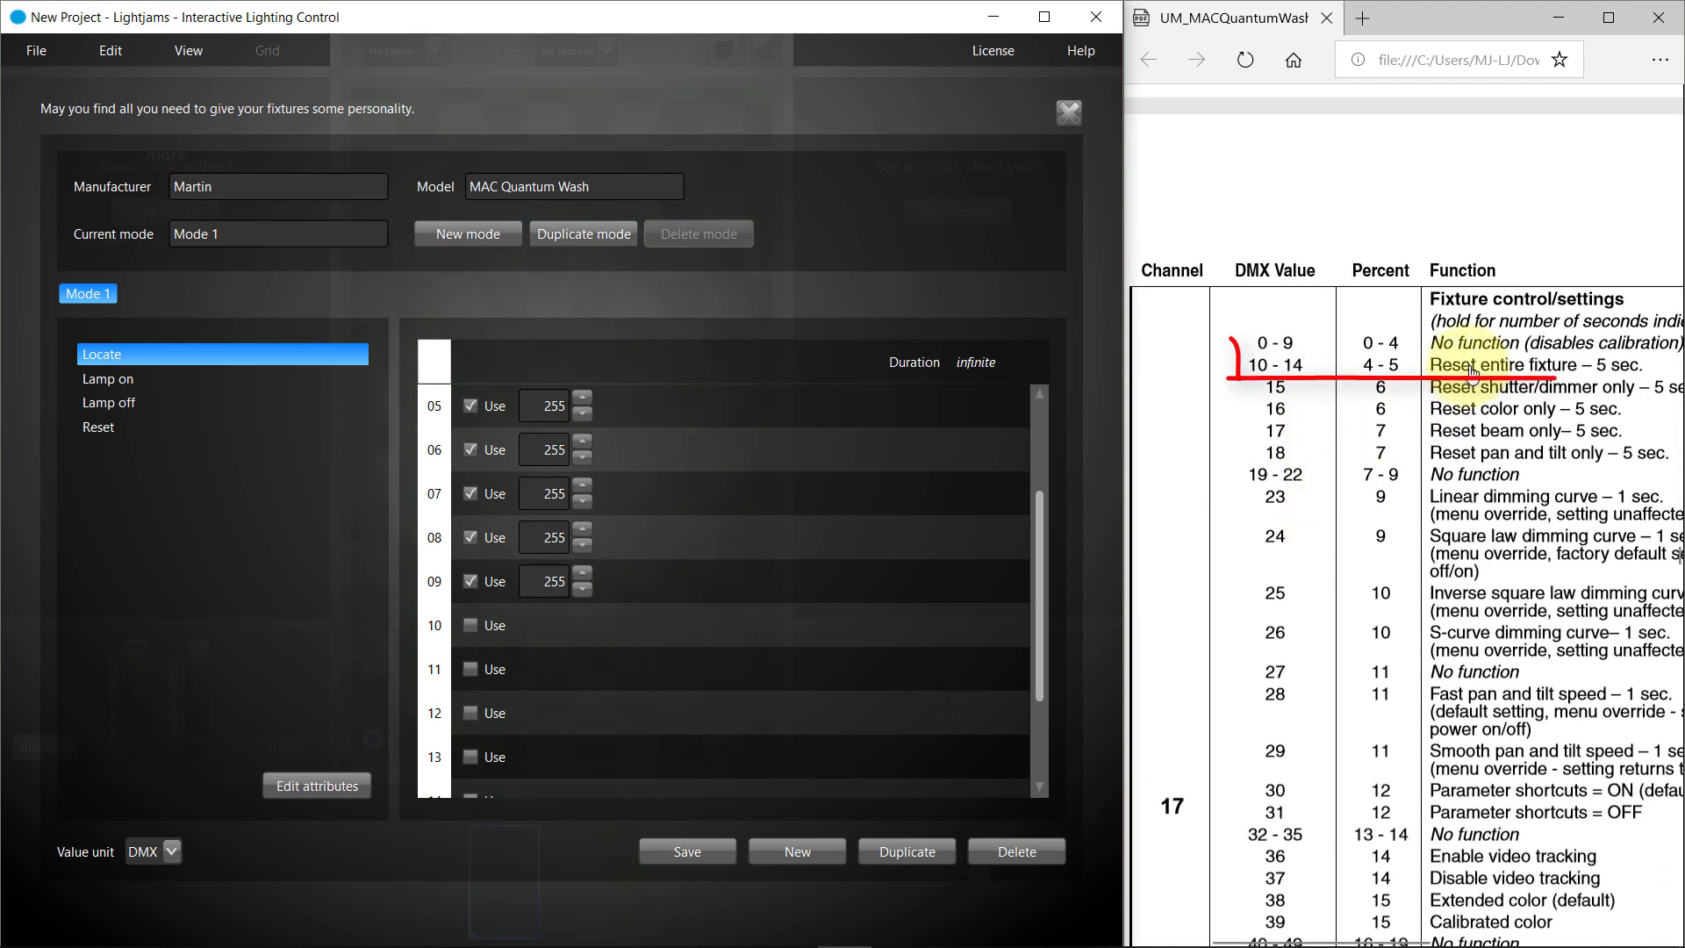
left_click(158, 428)
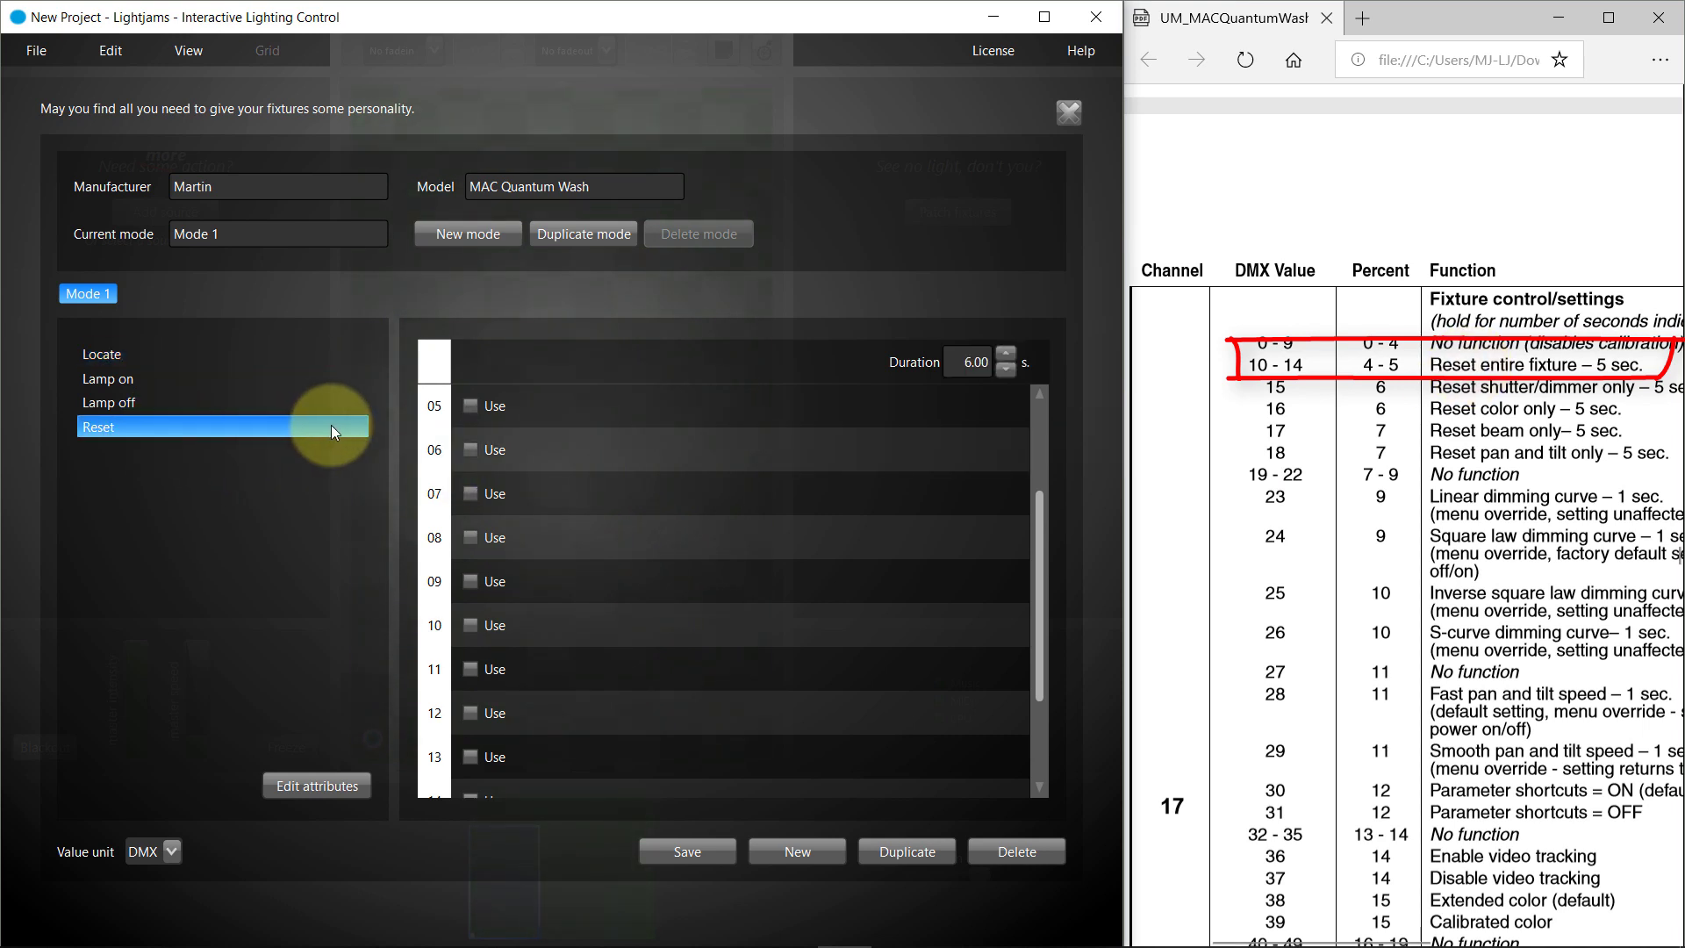
scroll(544, 734, "down", 2)
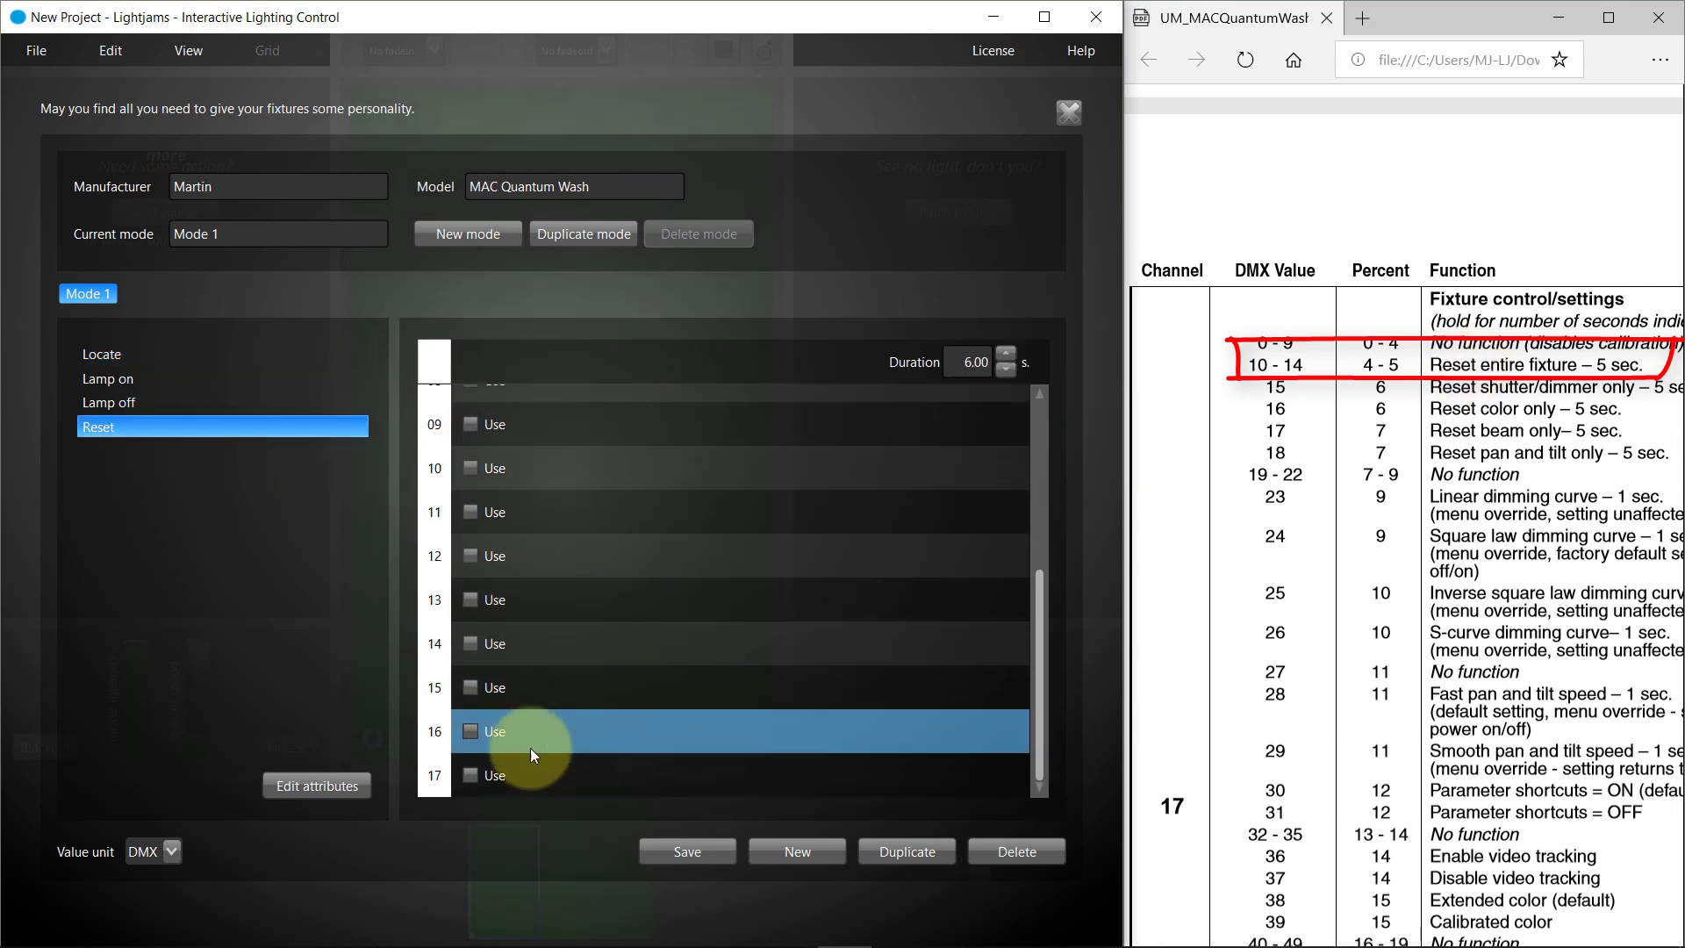
left_click(470, 775)
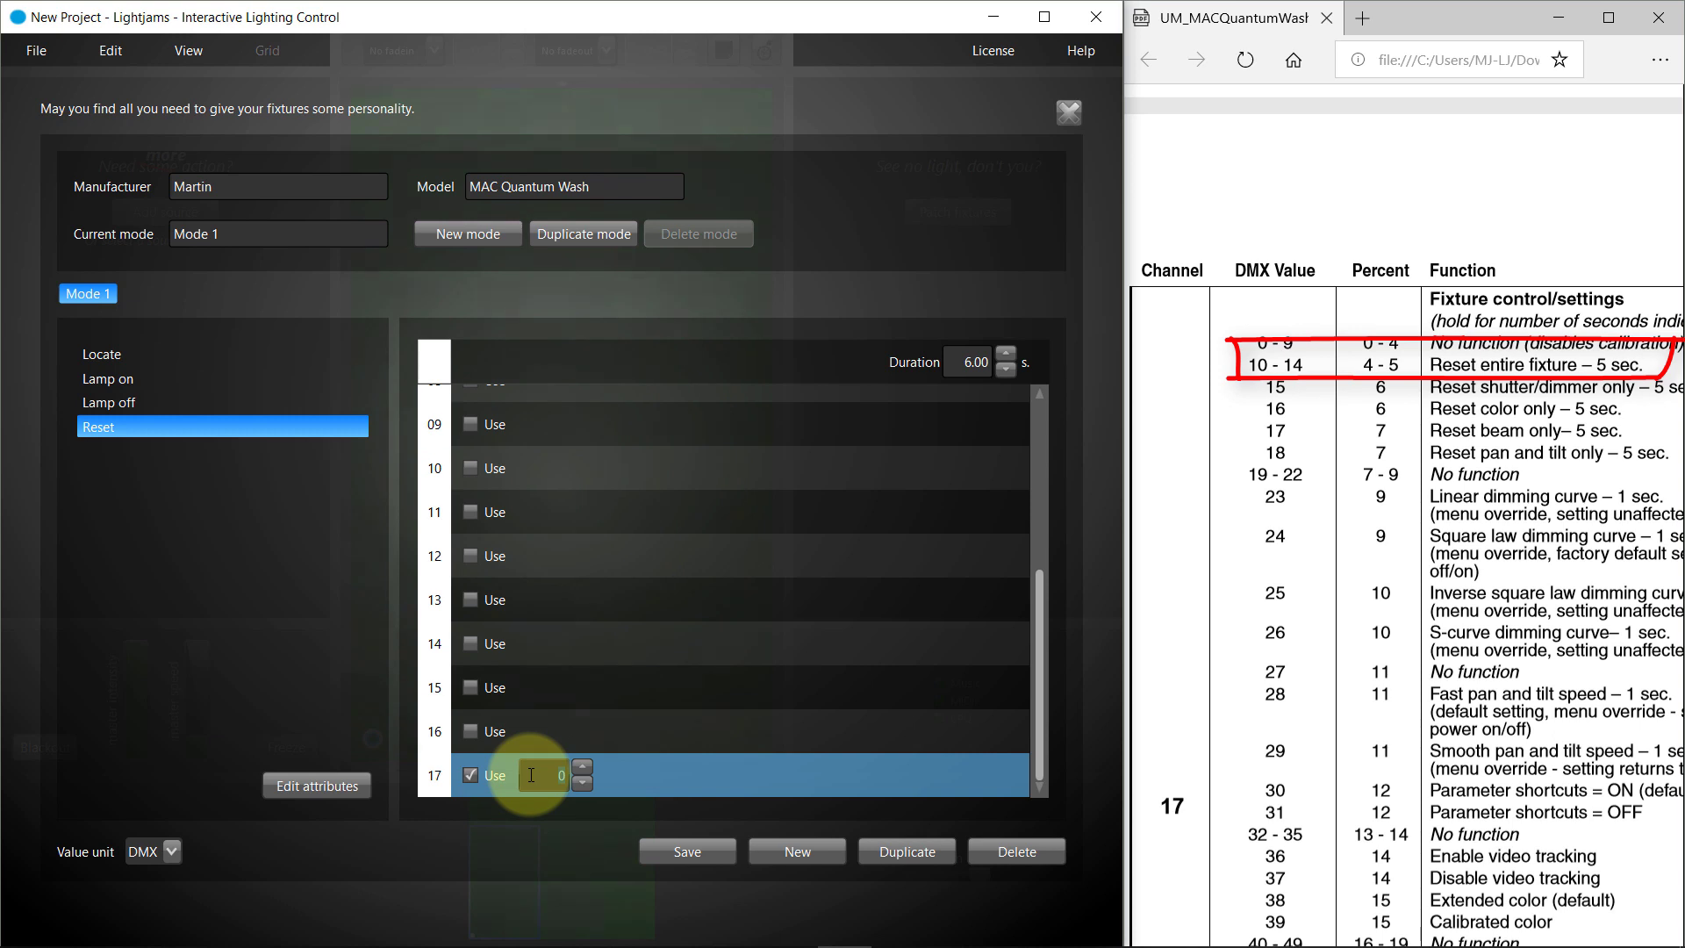
type("10")
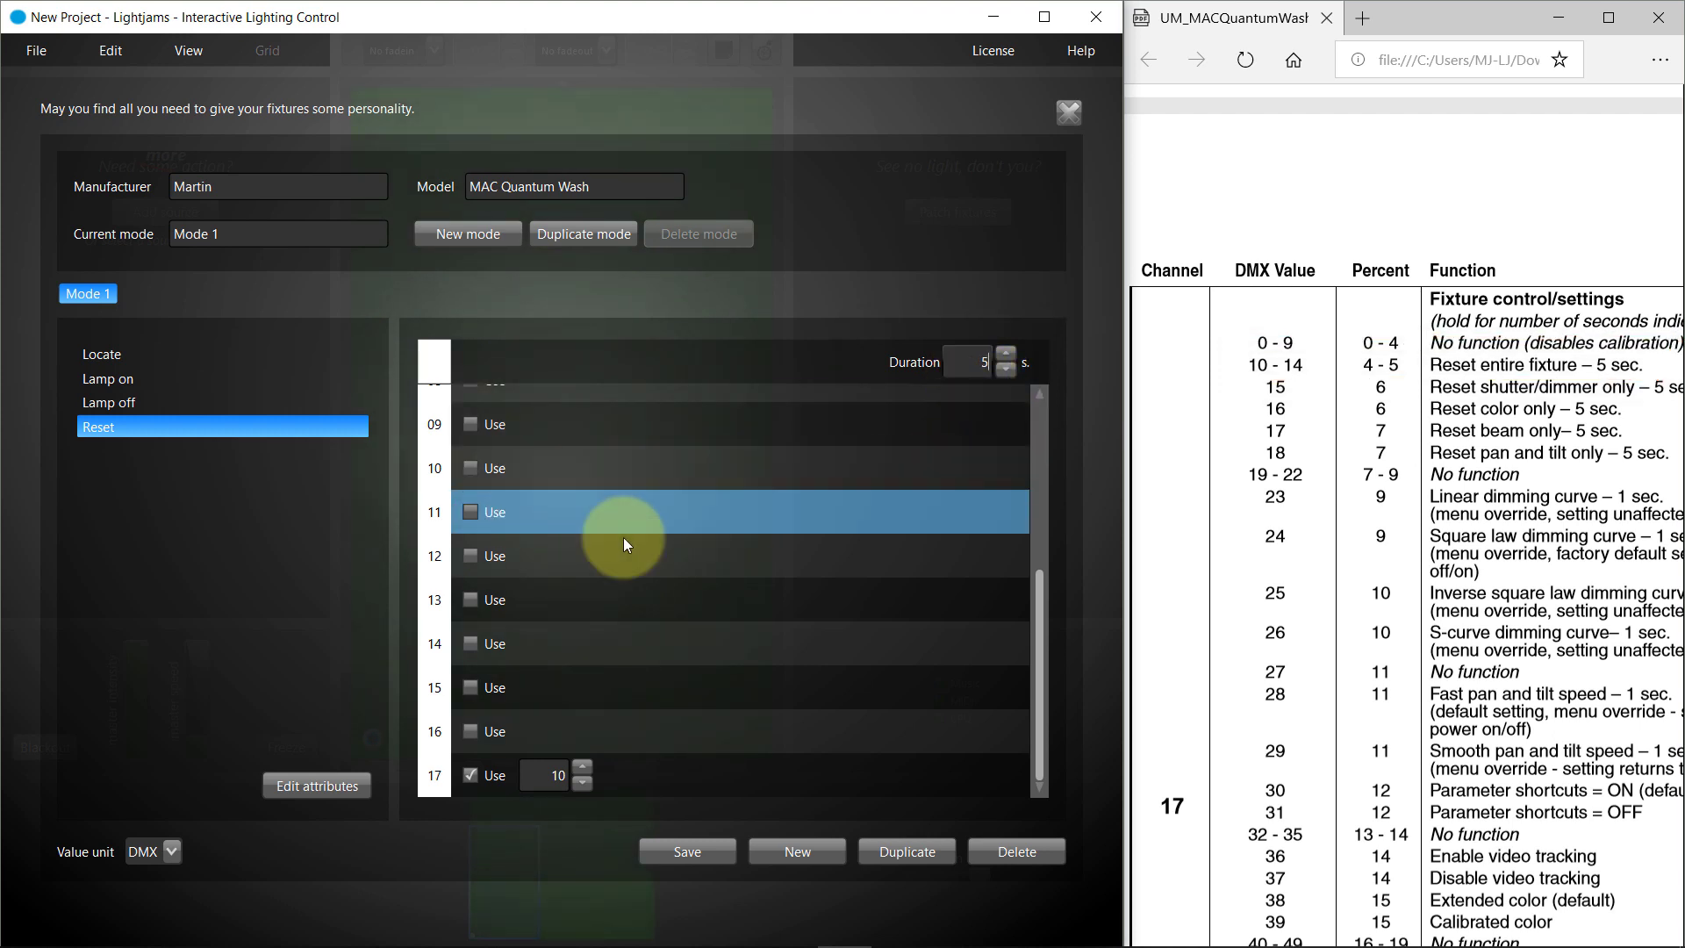
Step: Return to the attribute list, save the MAC Quantum Wash fixture template and close the template editor
left_click(328, 786)
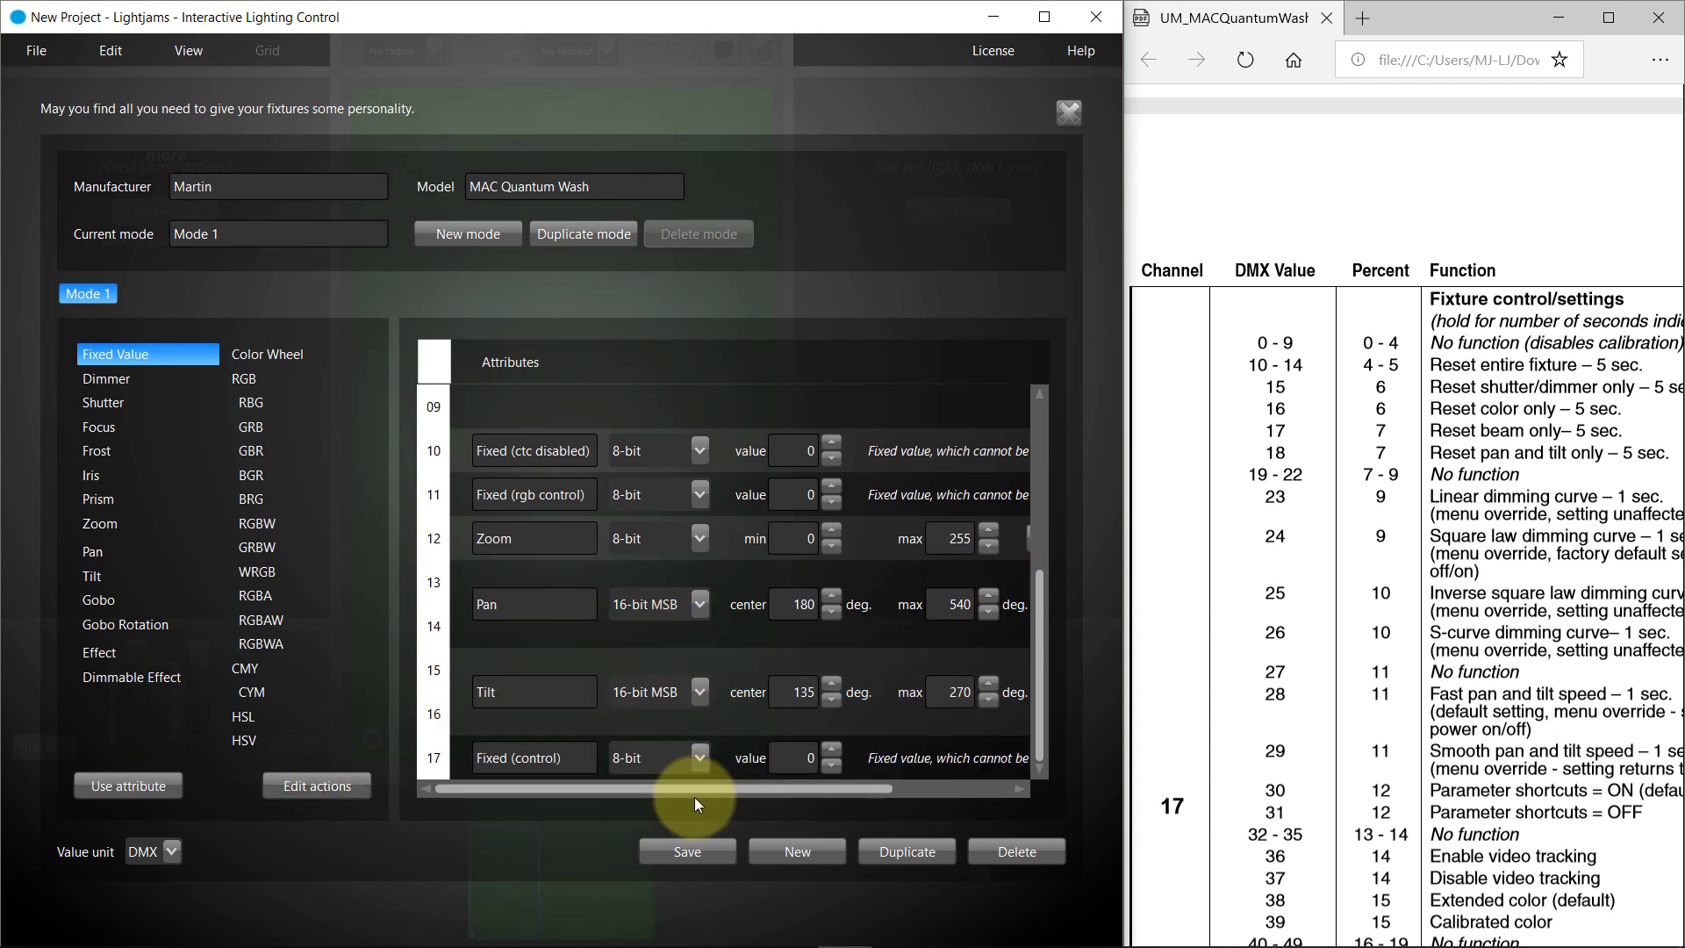
left_click(688, 851)
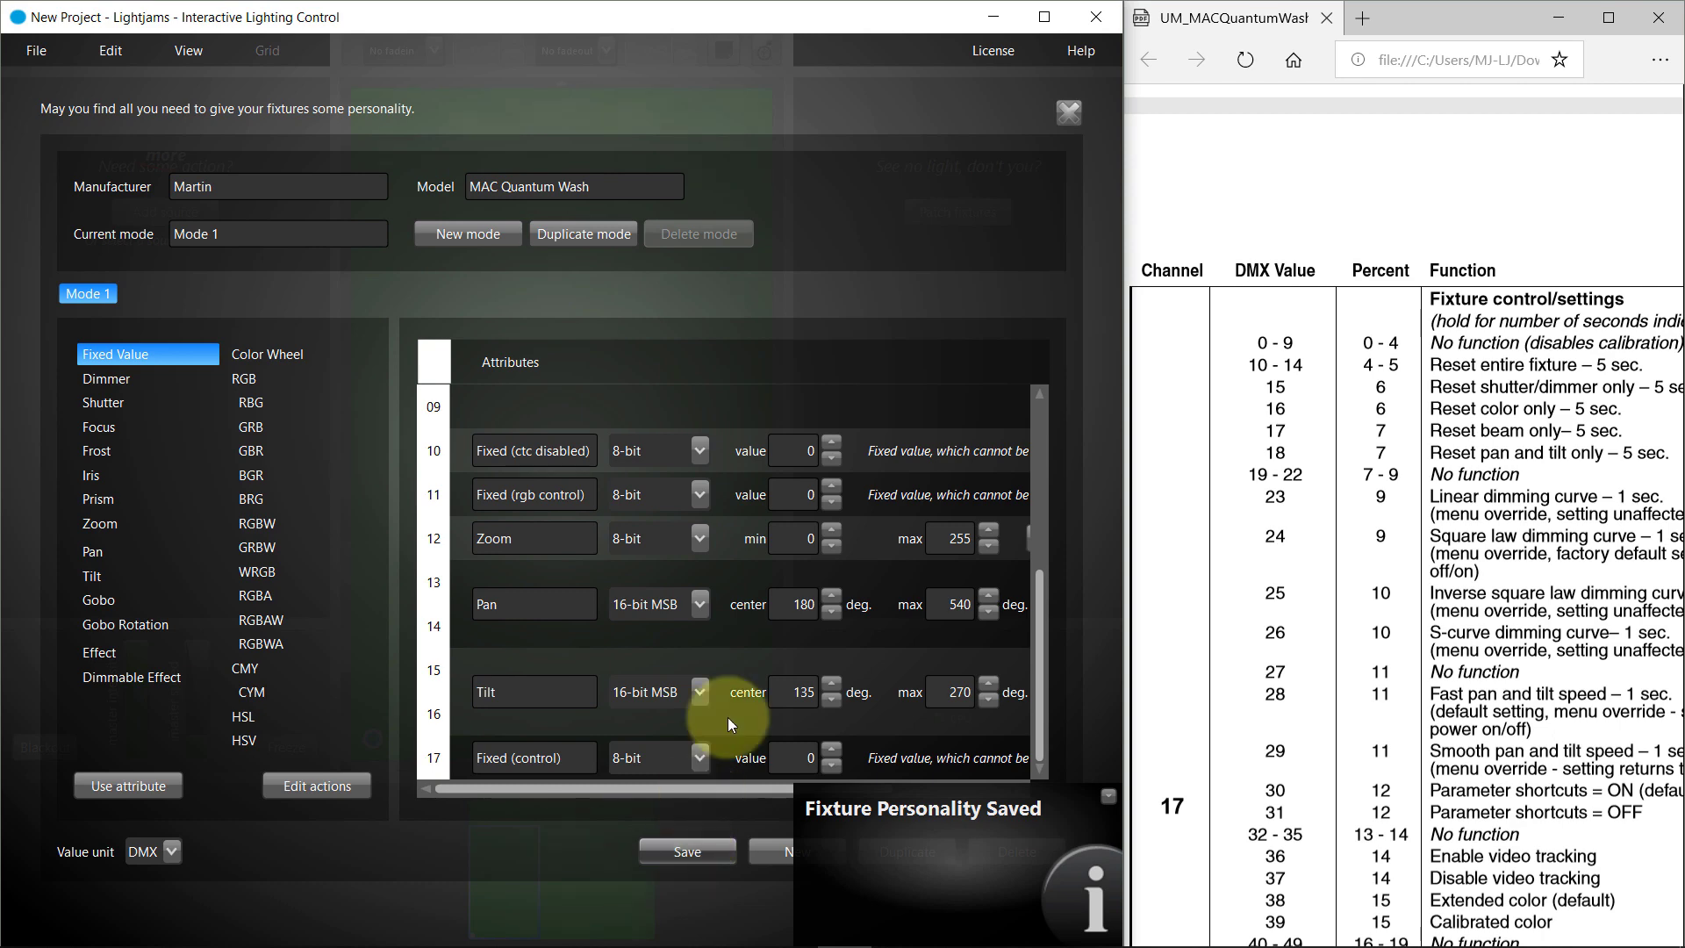
left_click(1066, 117)
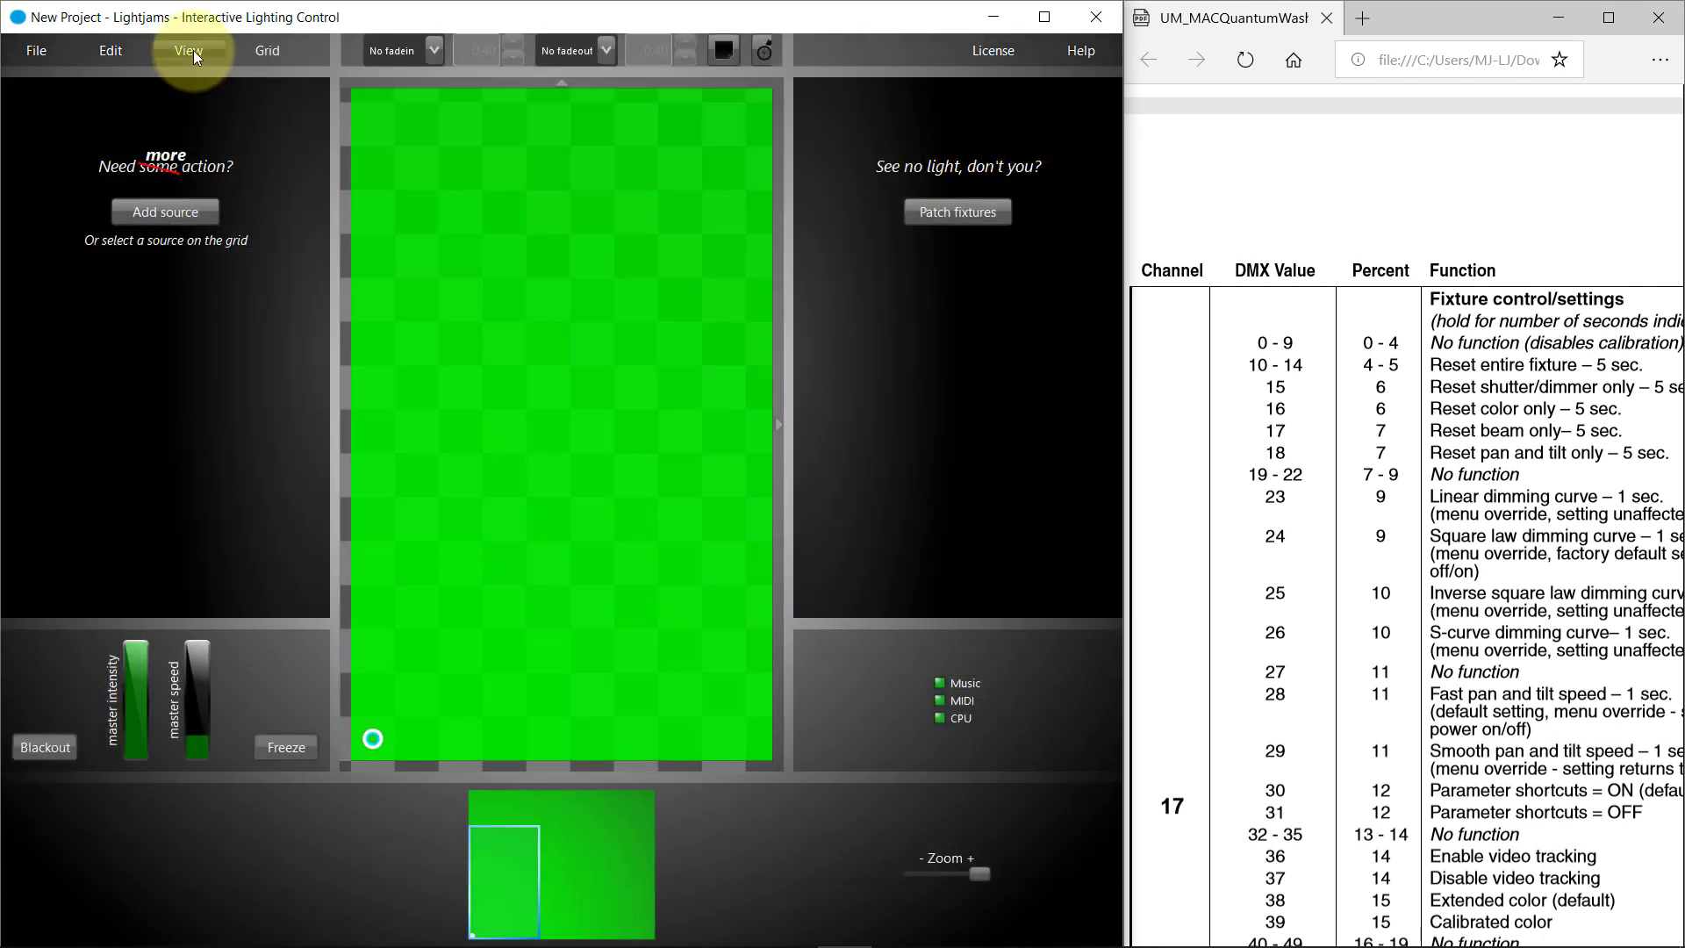
Step: Open the Patch view and choose the Martin MAC Quantum Wash template for patching
left_click(191, 50)
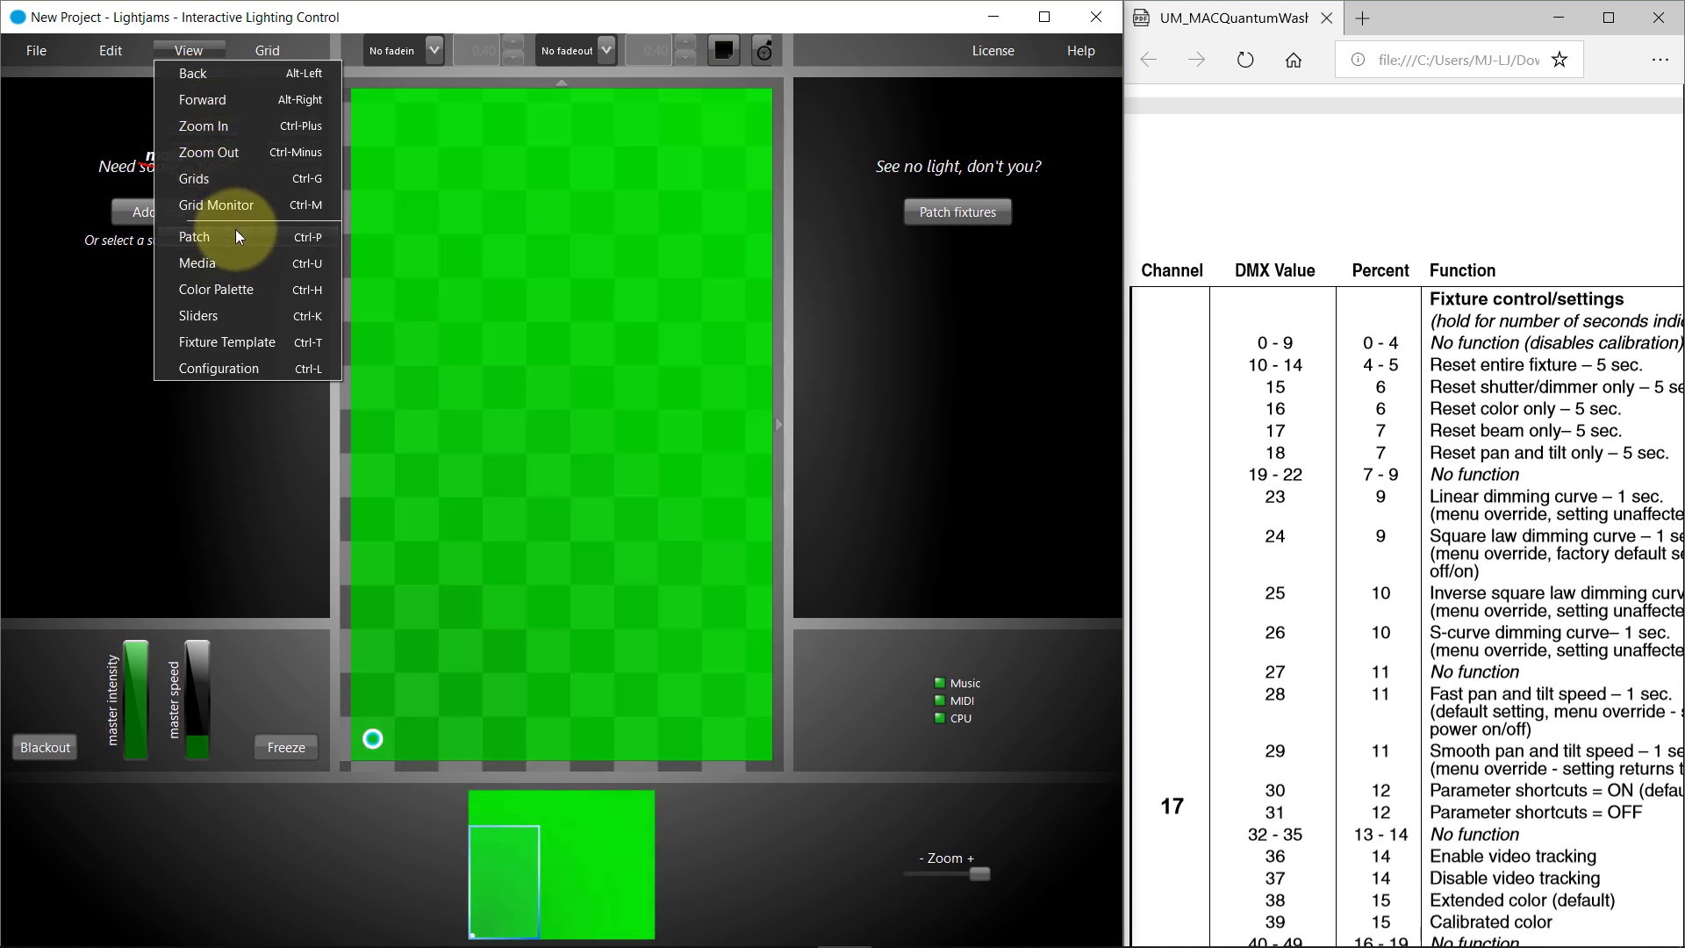
left_click(235, 230)
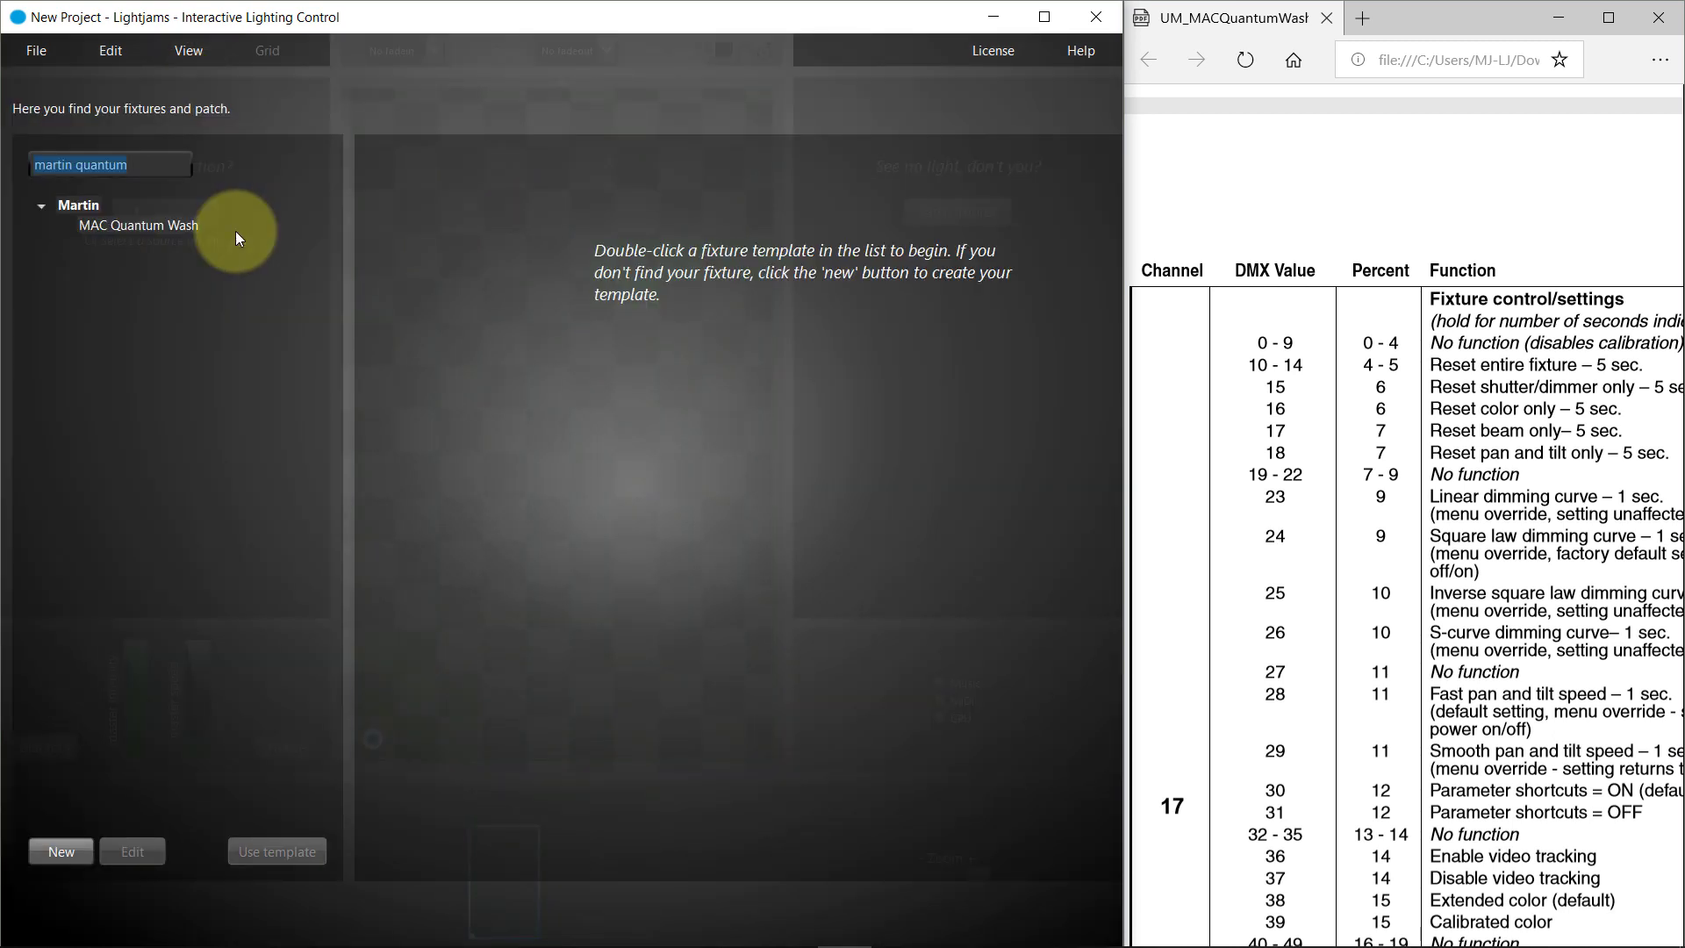
double_click(165, 224)
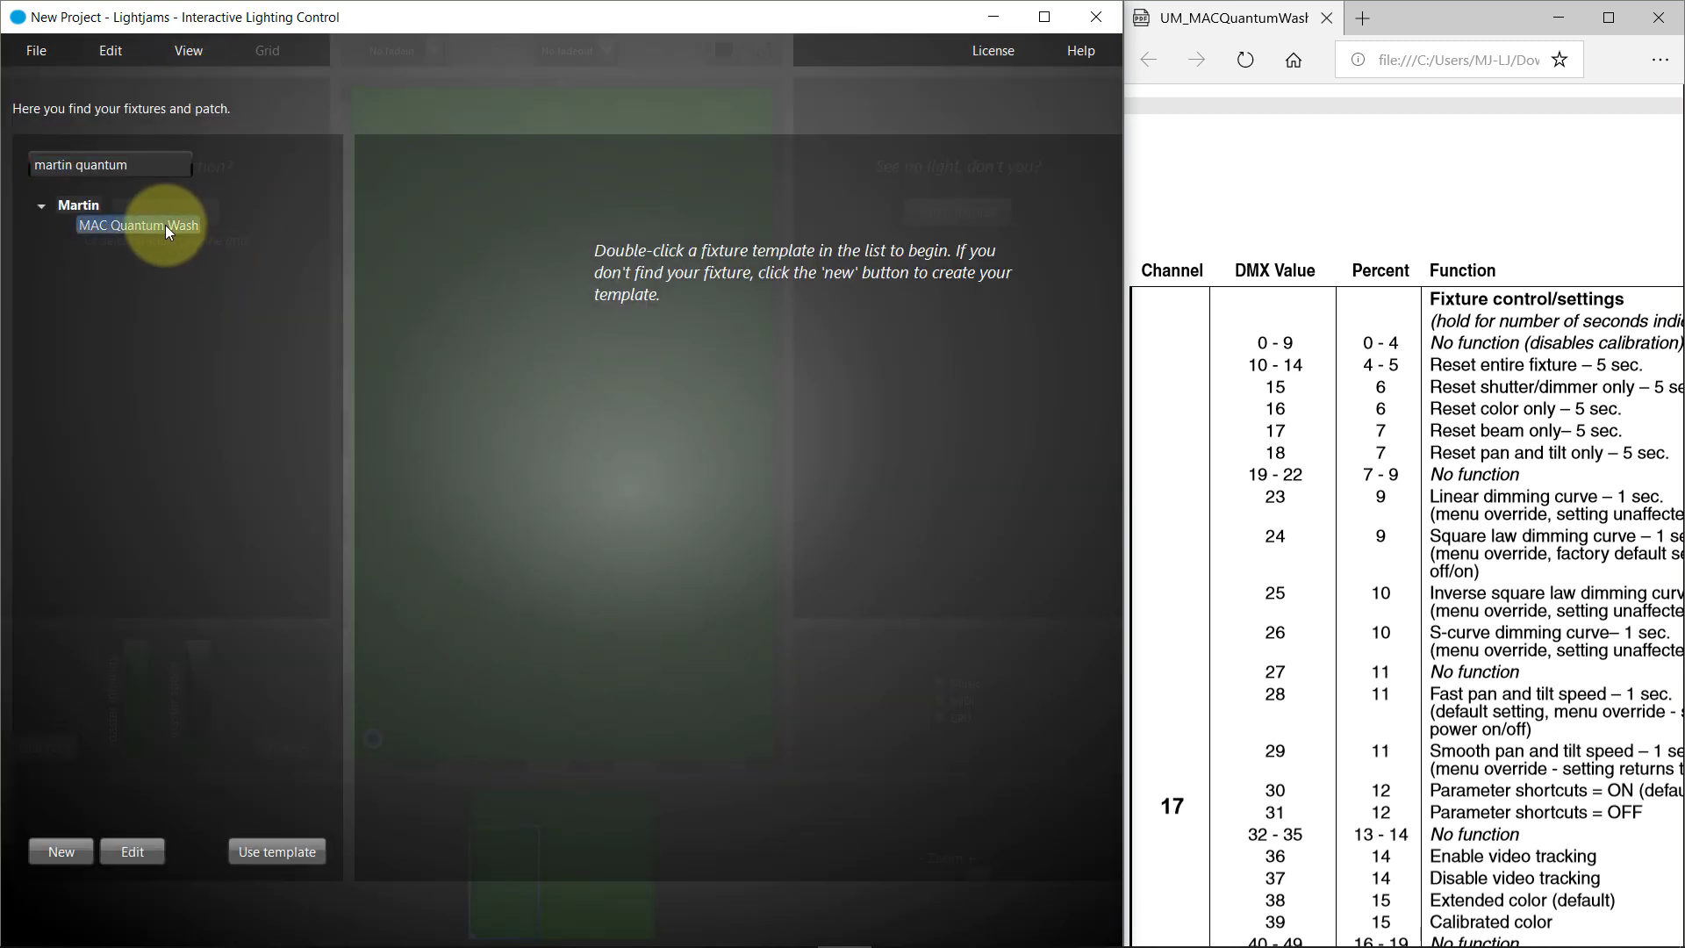